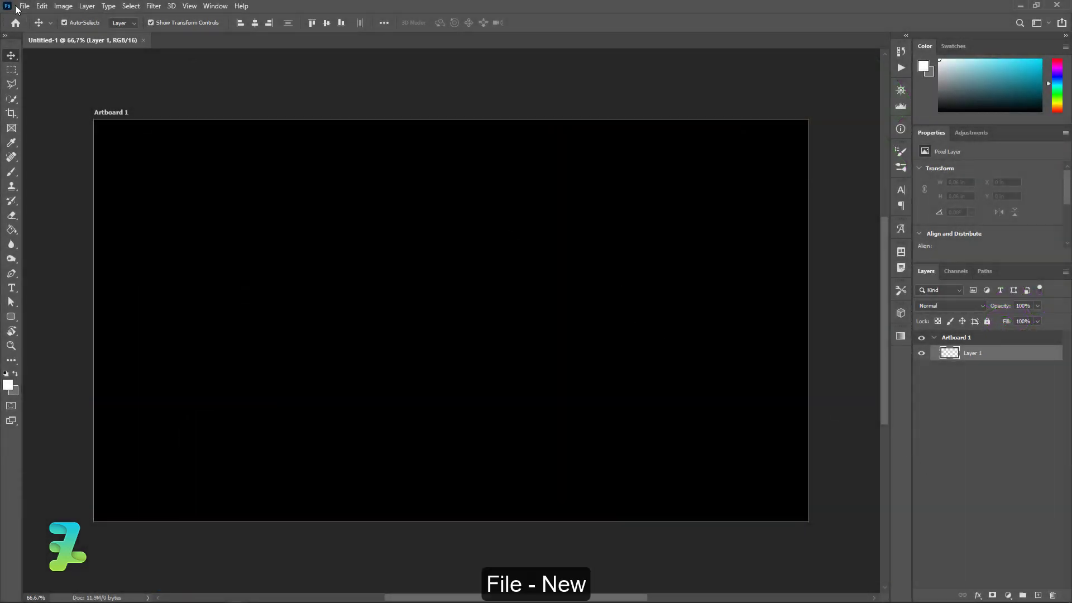
# Create a 1920×1080 px, 72 ppi, 16-bit document with a transparent background
pyautogui.click(17, 8)
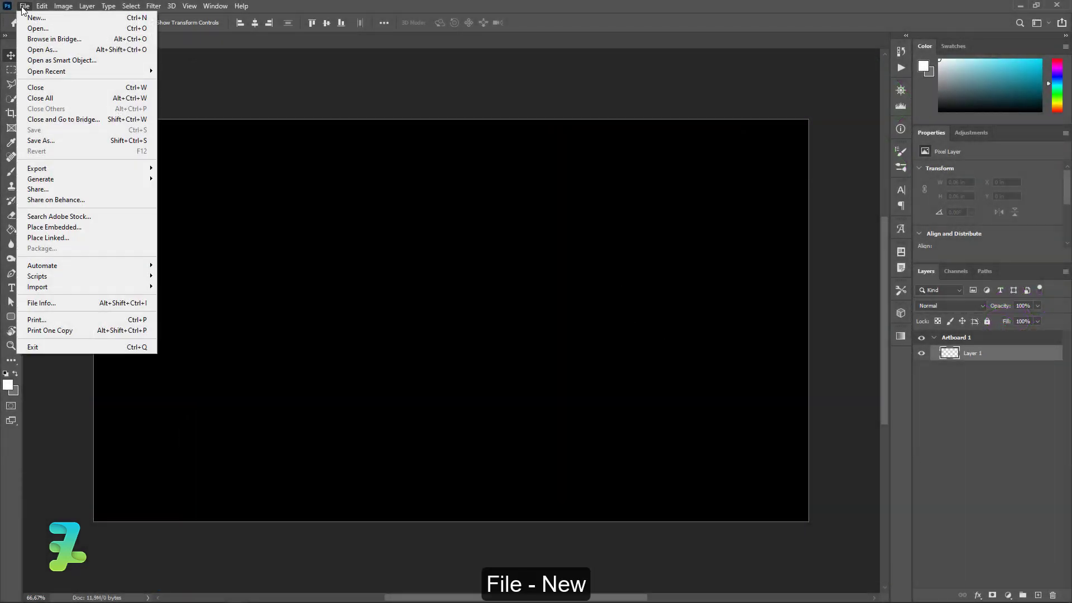
pyautogui.click(25, 15)
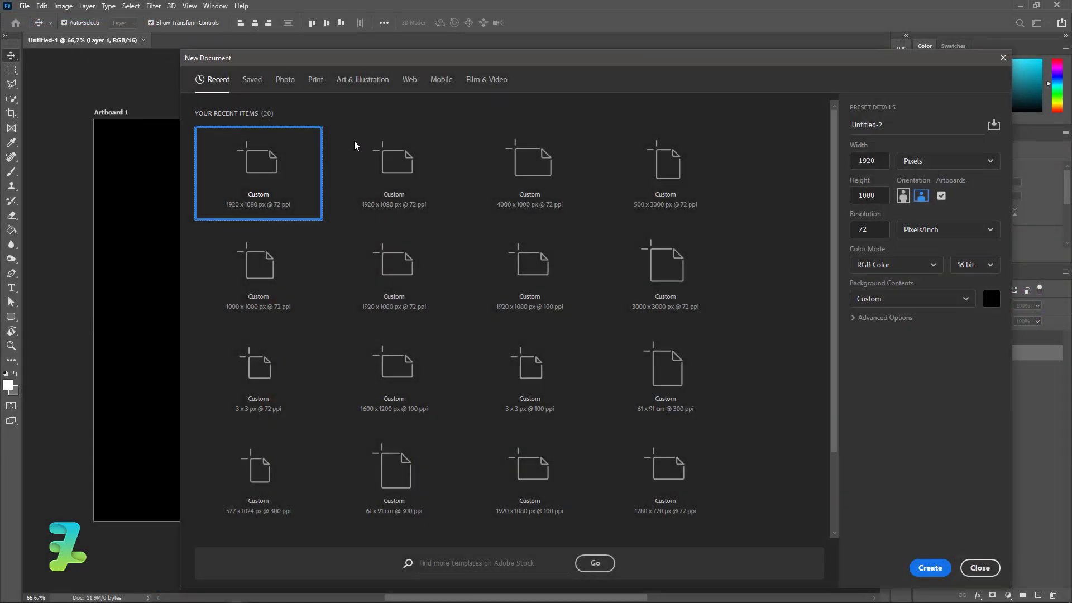
pyautogui.doubleClick(868, 160)
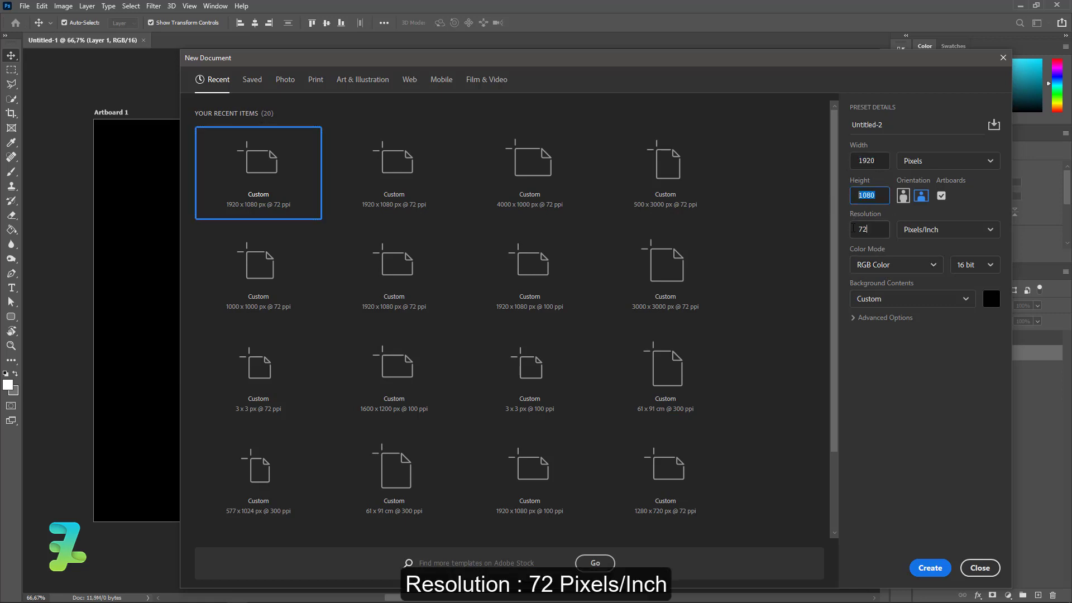
pyautogui.click(972, 270)
pyautogui.click(972, 307)
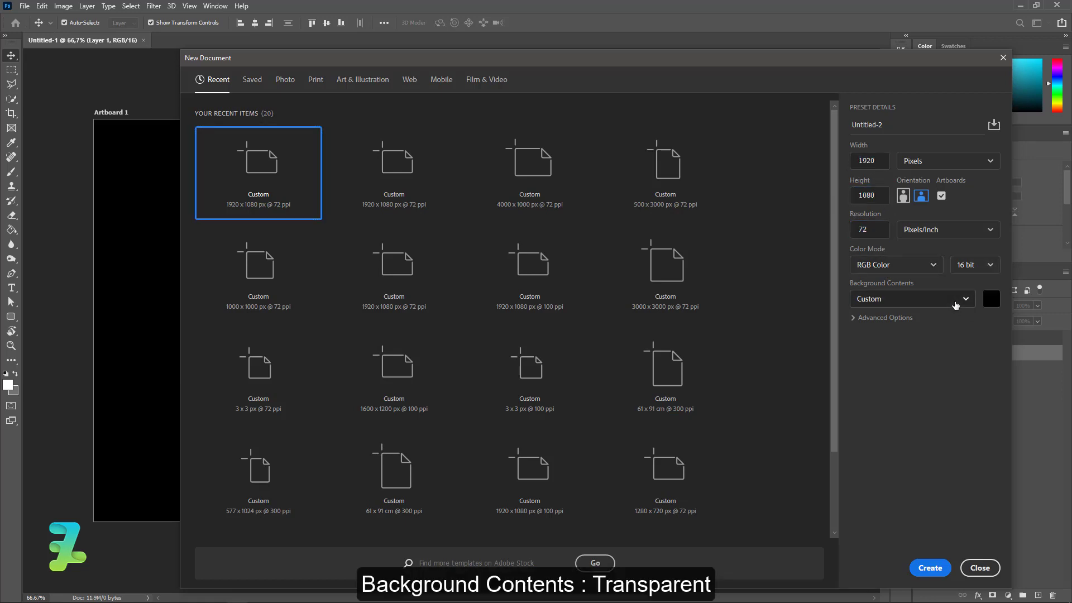
pyautogui.click(956, 304)
pyautogui.click(920, 379)
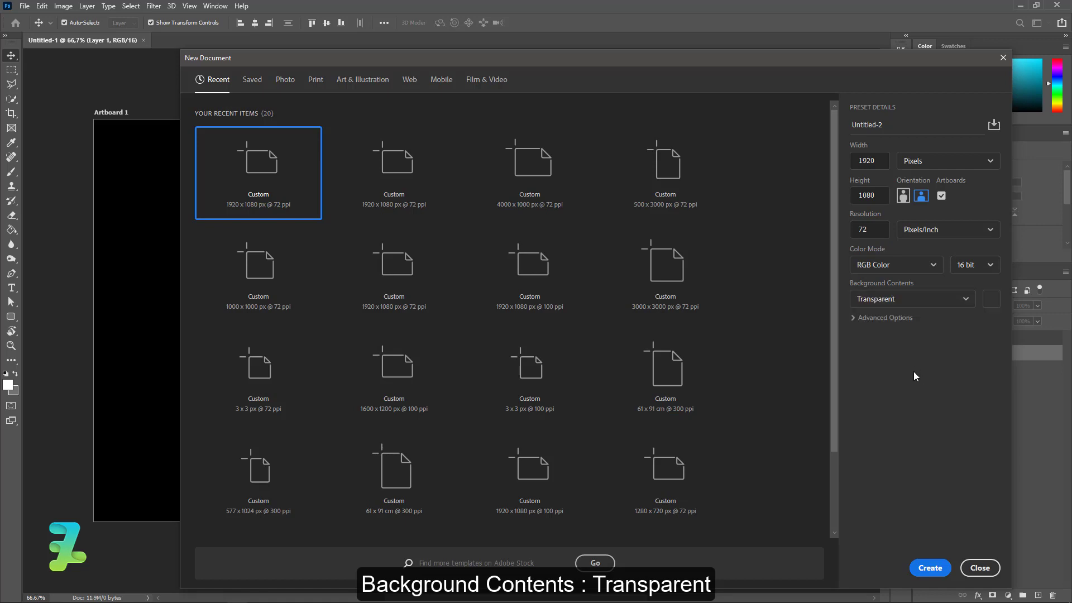
pyautogui.click(933, 567)
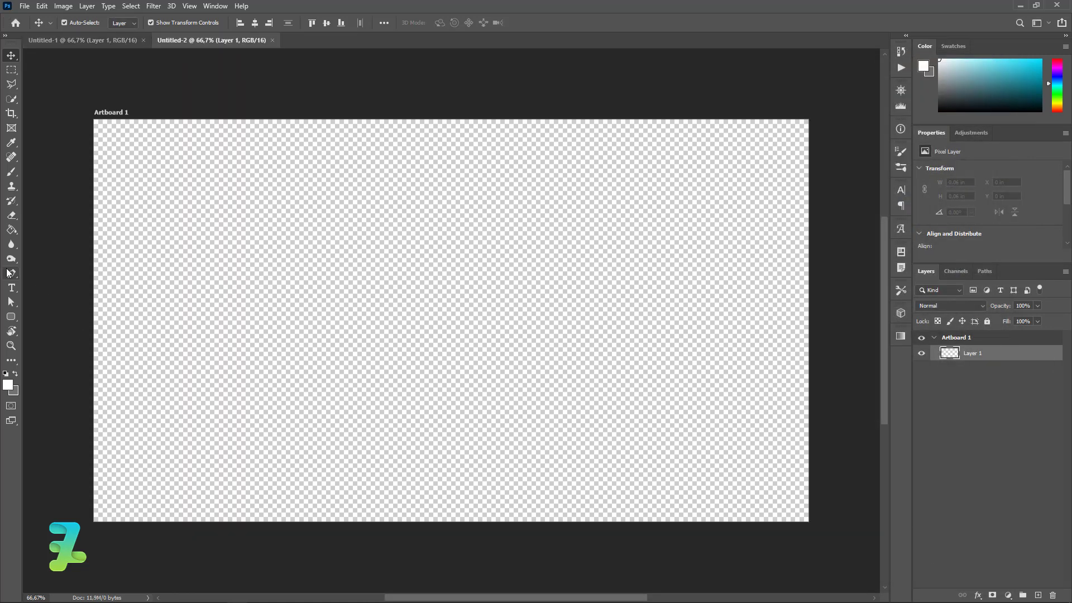
# Switch to the Brush tool, set hardness to 100% and shrink the brush size
pyautogui.click(11, 273)
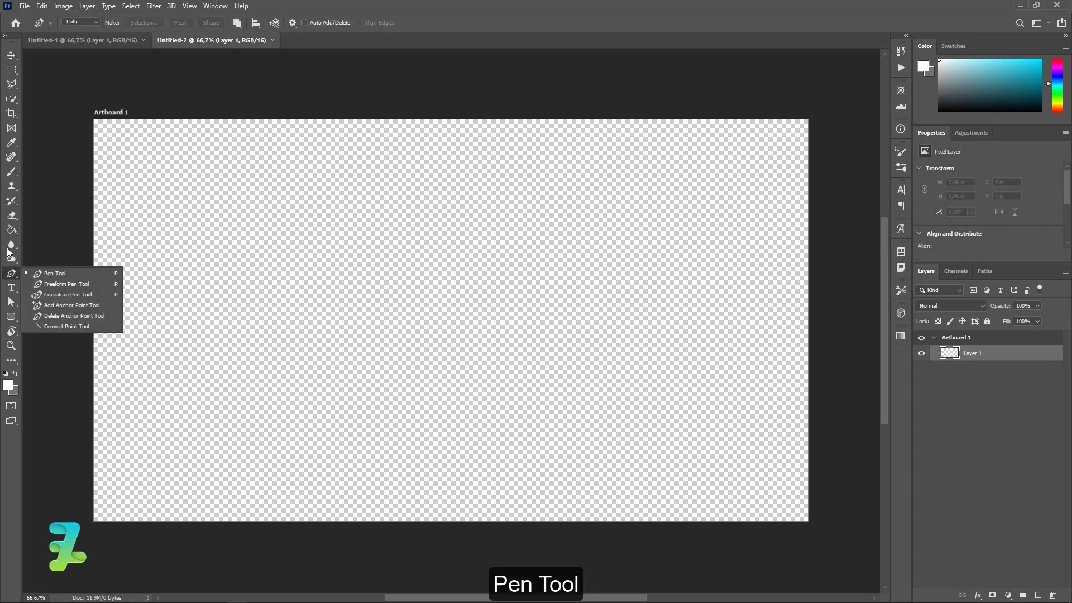
pyautogui.click(56, 274)
pyautogui.click(12, 172)
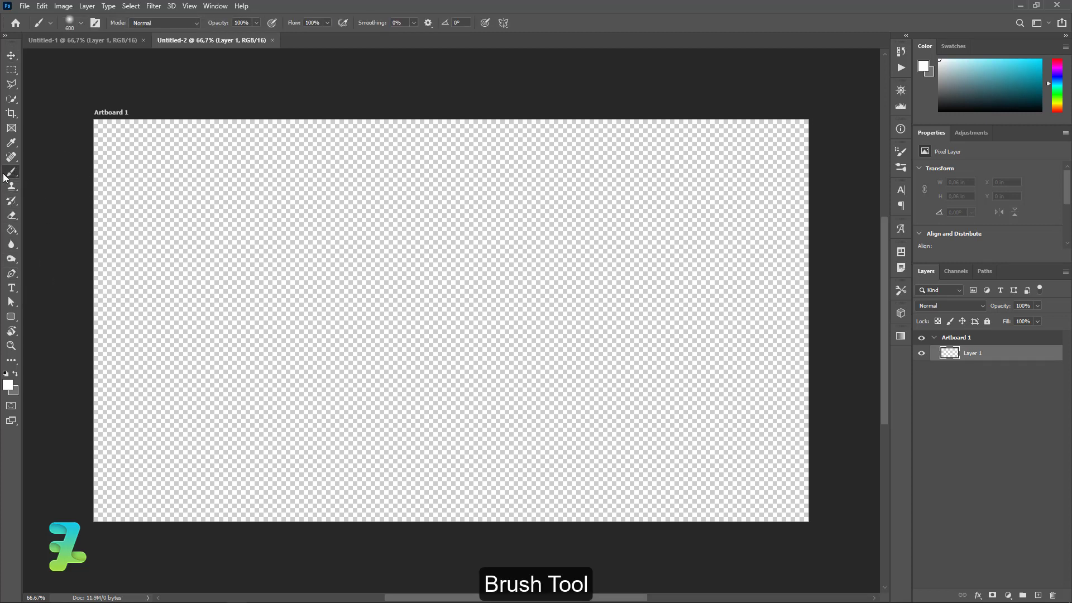
pyautogui.click(79, 24)
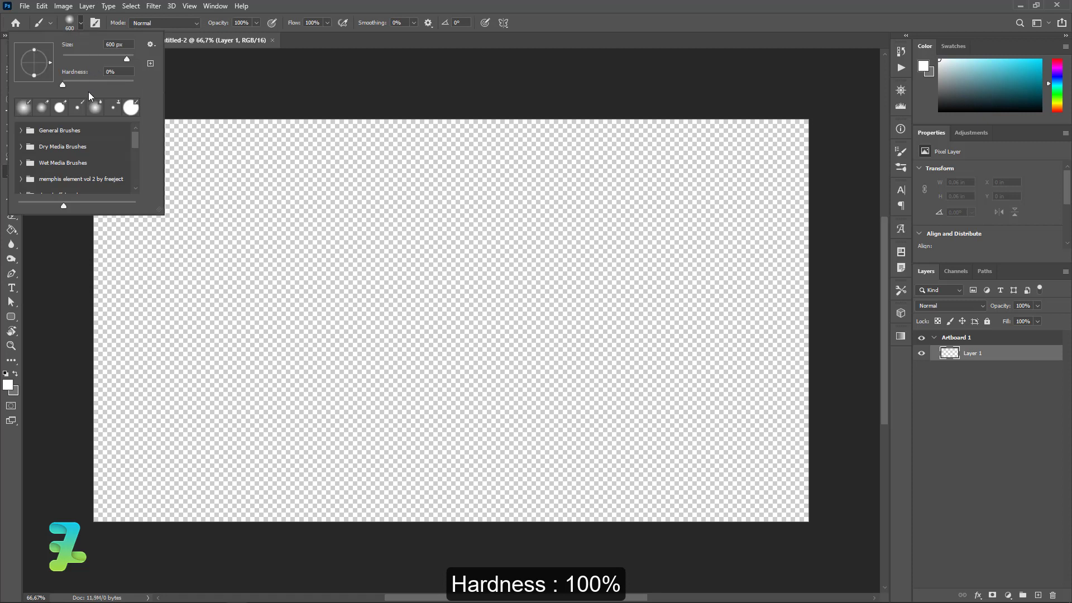
pyautogui.press('Return')
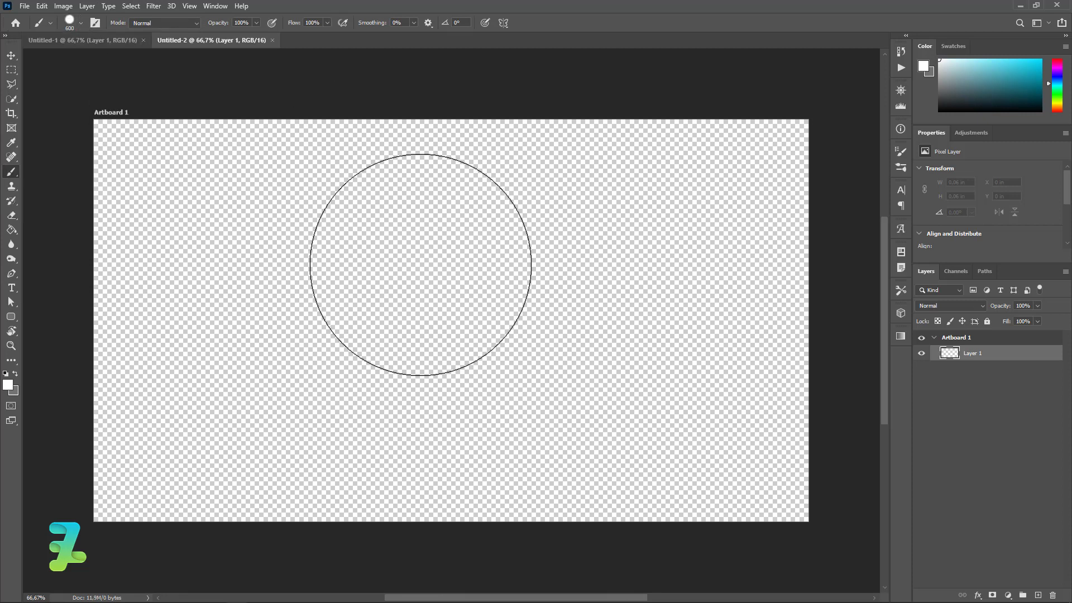
pyautogui.press('[')
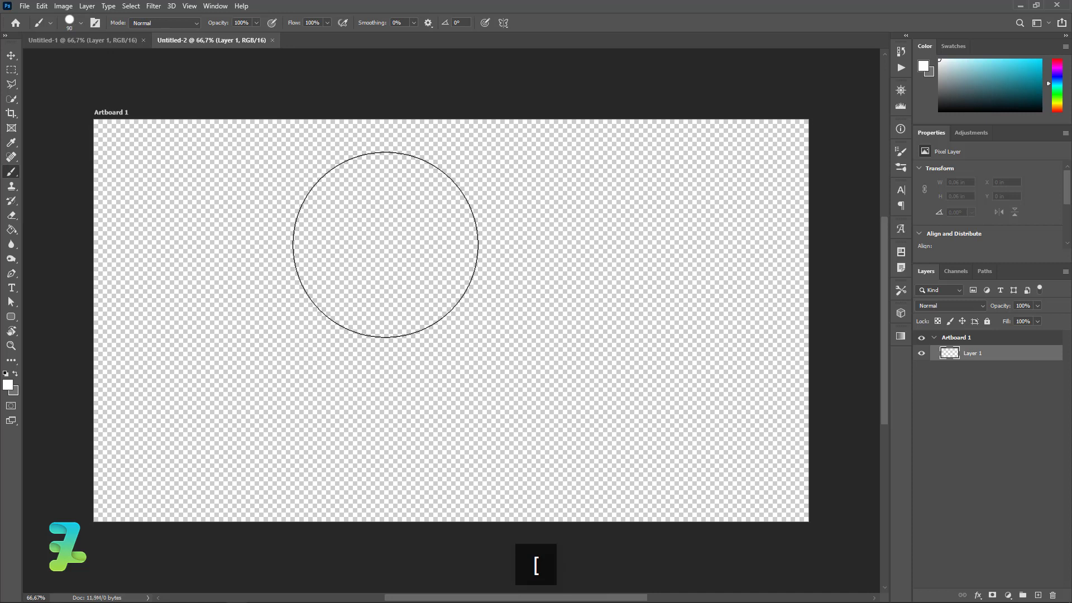
pyautogui.press('[')
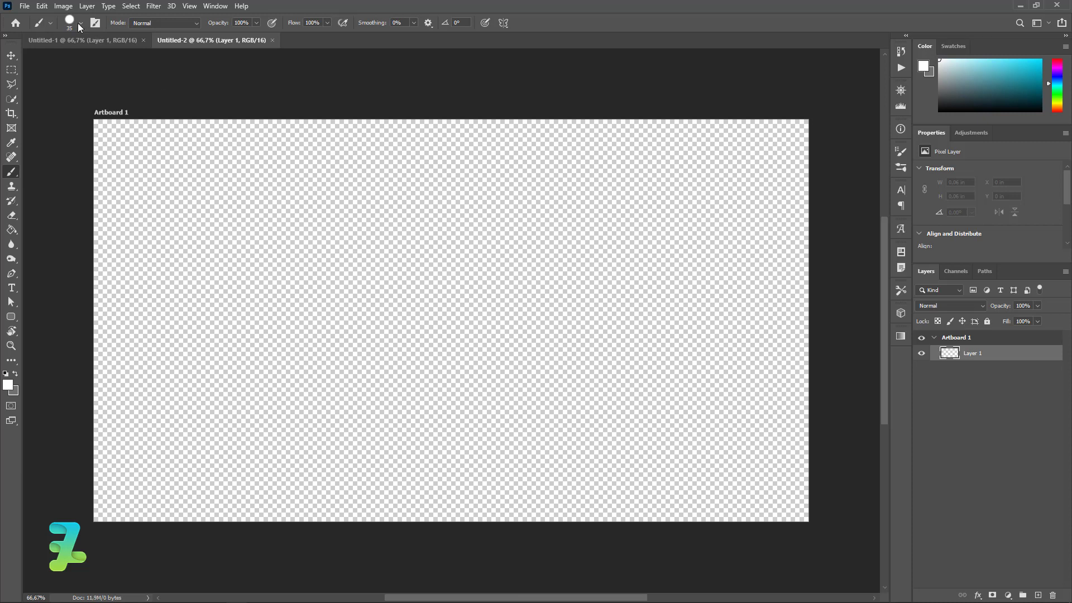
# Set the foreground colour to black (#000000)
pyautogui.click(9, 384)
pyautogui.write('000000')
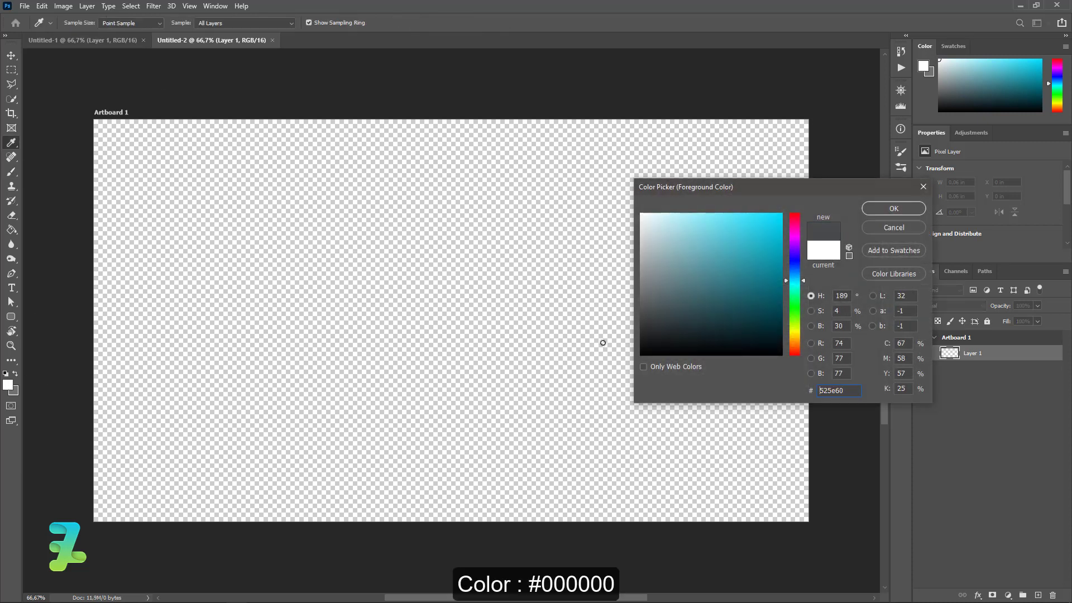
pyautogui.click(880, 208)
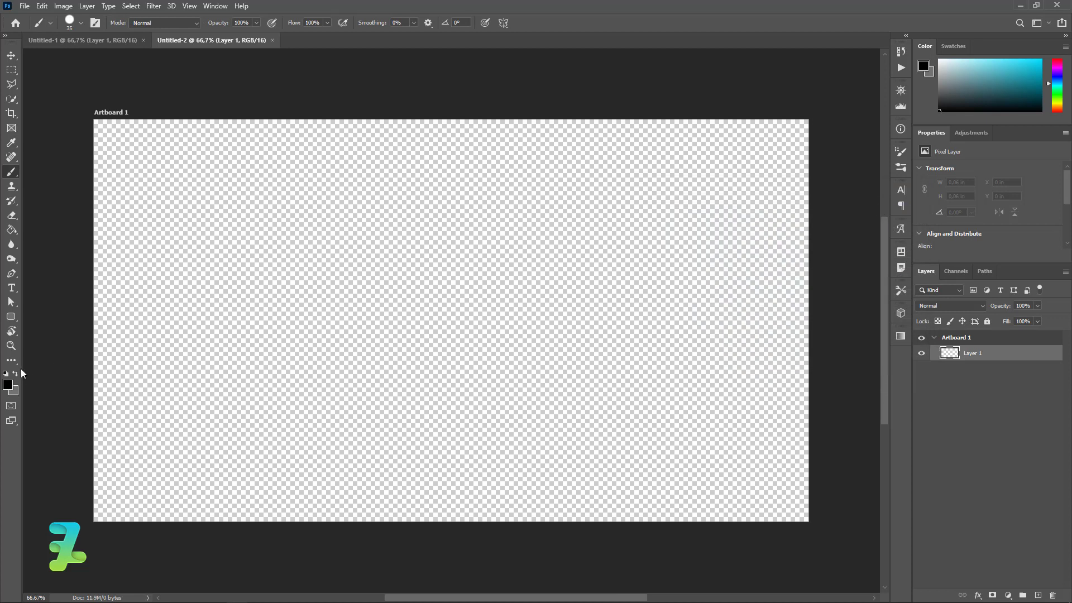
pyautogui.click(11, 274)
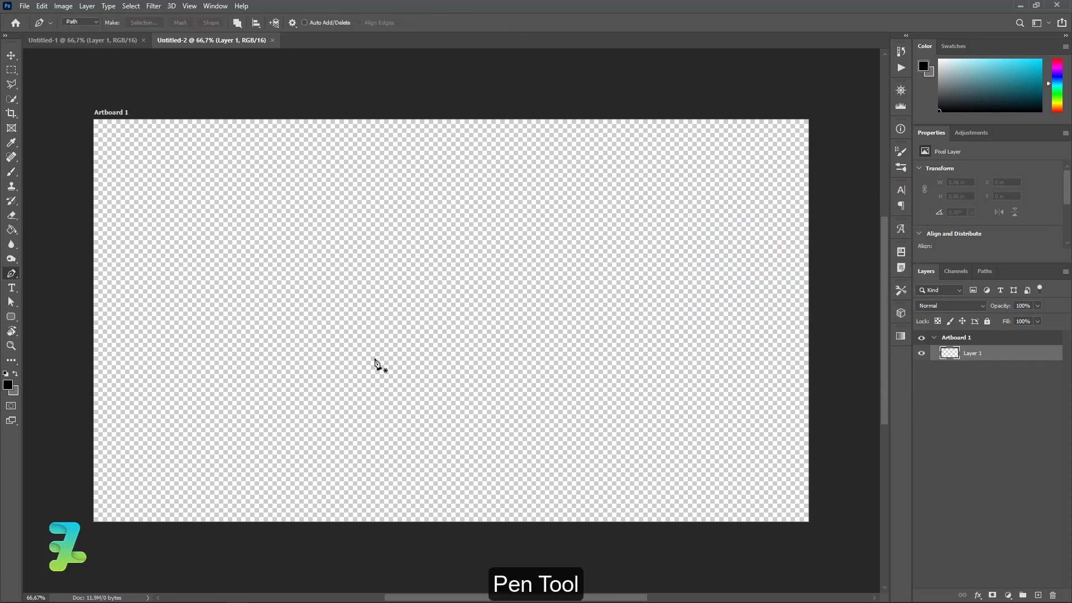
# Draw the pen path up the body's left side, over the rounded head and down the right side
pyautogui.click(373, 363)
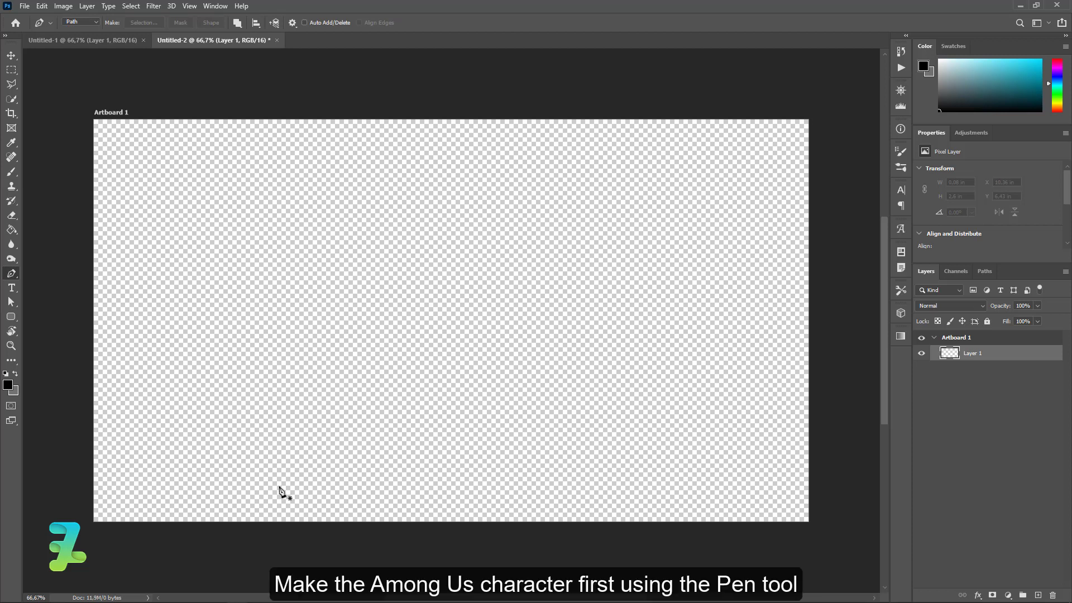
pyautogui.click(279, 486)
pyautogui.click(278, 204)
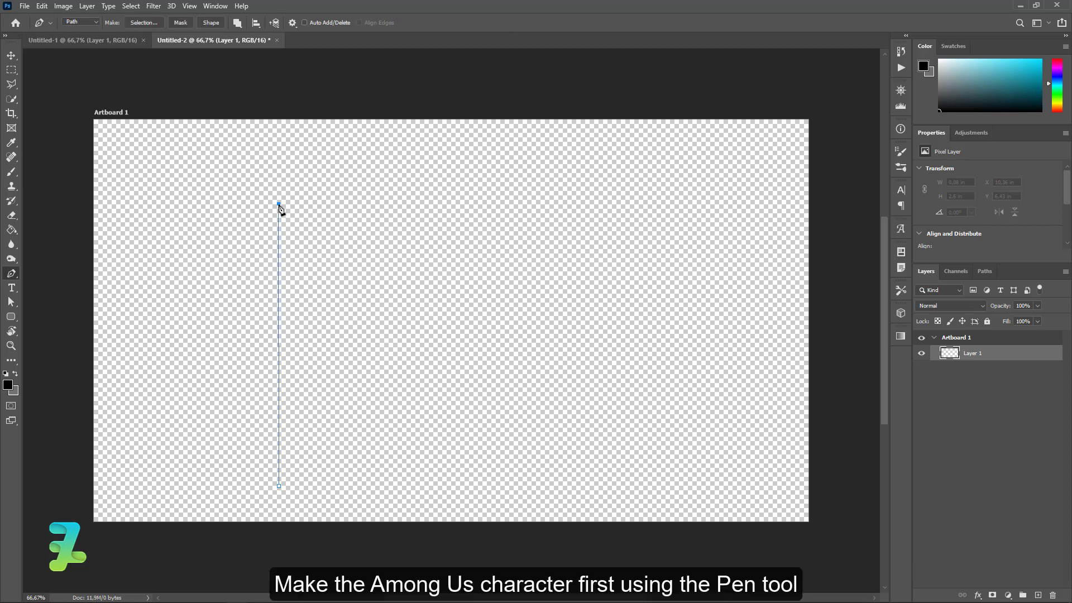
pyautogui.moveTo(348, 155); pyautogui.dragTo(408, 154)
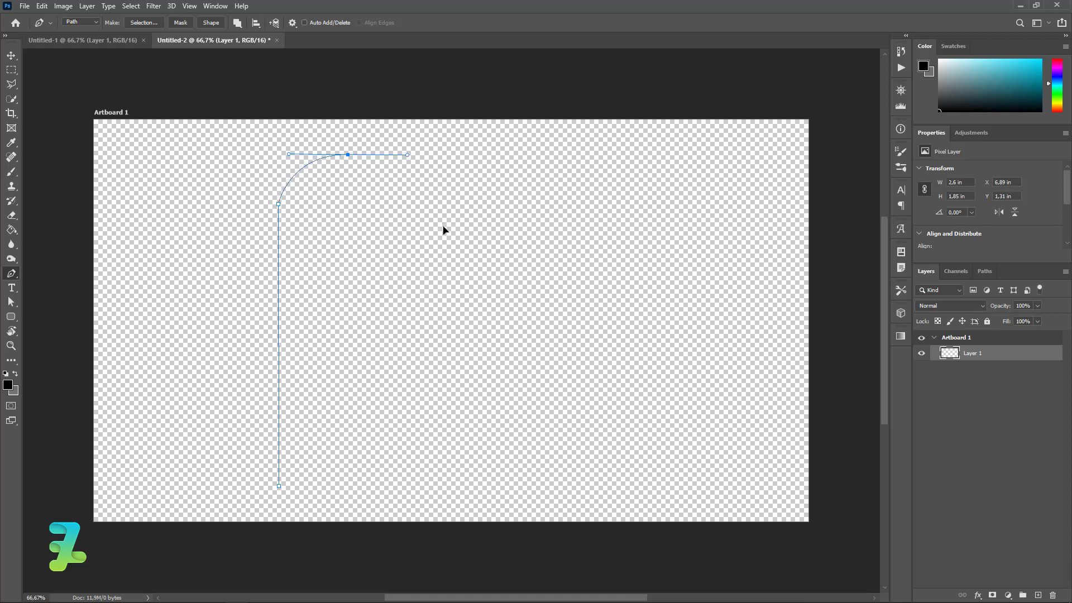
pyautogui.moveTo(443, 223); pyautogui.dragTo(442, 295)
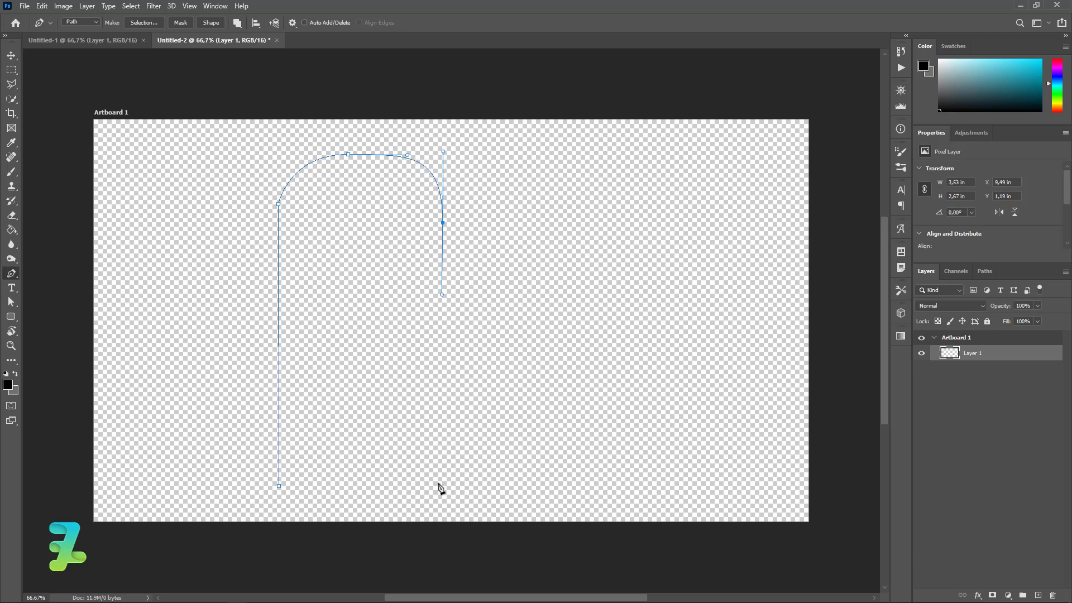
pyautogui.click(438, 484)
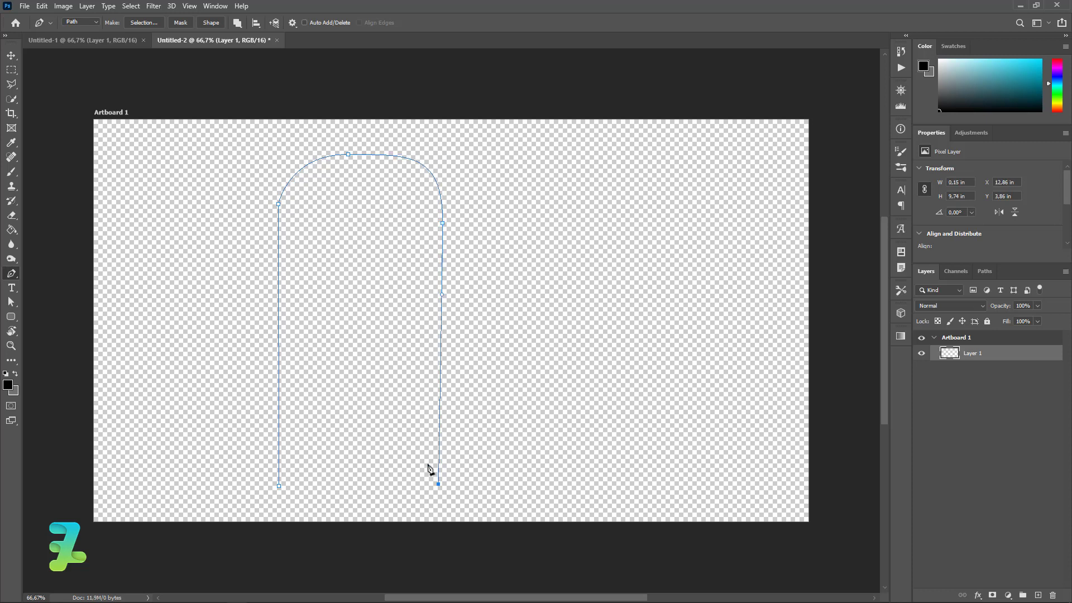
pyautogui.click(377, 480)
pyautogui.hotkey('ctrl', 'z')
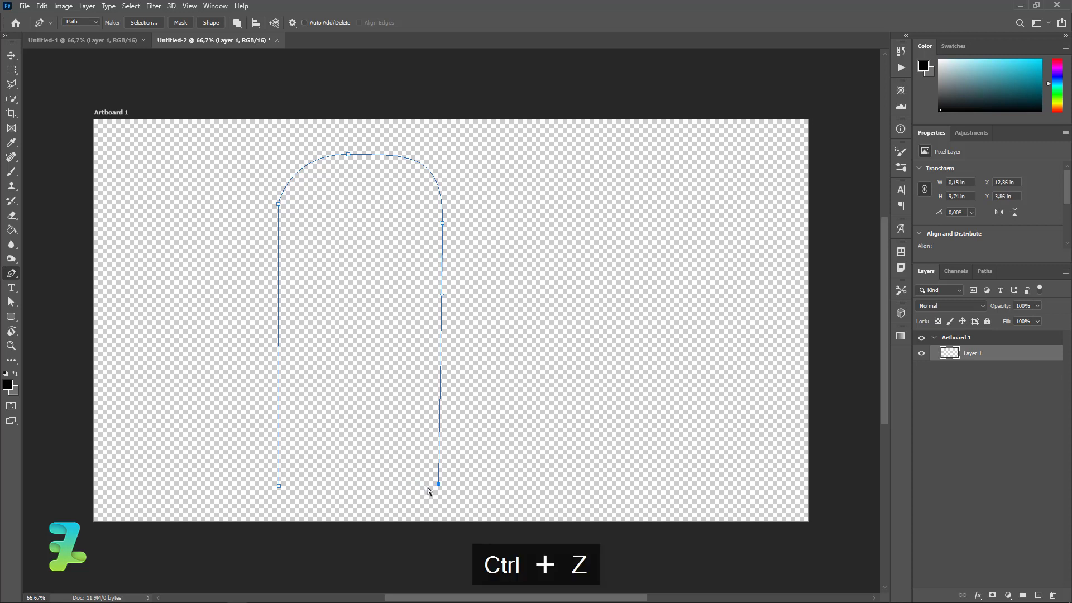
pyautogui.hotkey('ctrl', 'z')
# Complete the outline with two rounded legs and a curved gap between them
pyautogui.click(440, 479)
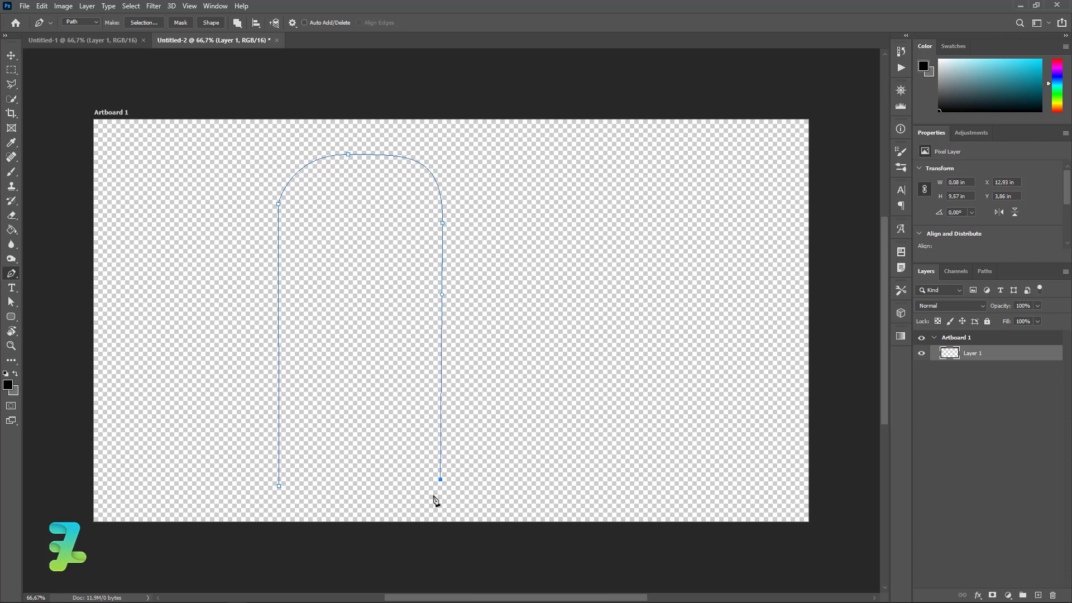
pyautogui.moveTo(426, 491)
pyautogui.mouseDown()
pyautogui.moveTo(411, 494)
pyautogui.moveTo(385, 433)
pyautogui.mouseUp()
pyautogui.click(386, 390)
pyautogui.moveTo(385, 390); pyautogui.dragTo(312, 398)
pyautogui.hotkey('ctrl', 'z')
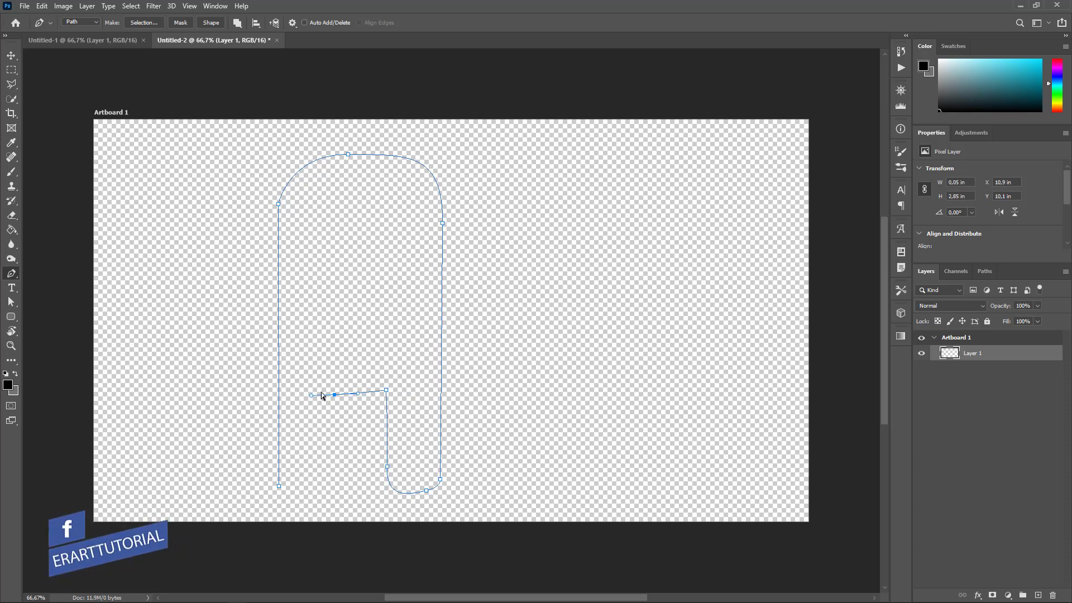
pyautogui.hotkey('ctrl', 'z')
pyautogui.hotkey('ctrl', 'z')
pyautogui.moveTo(385, 393)
pyautogui.mouseDown()
pyautogui.moveTo(347, 392)
pyautogui.moveTo(324, 453)
pyautogui.mouseUp()
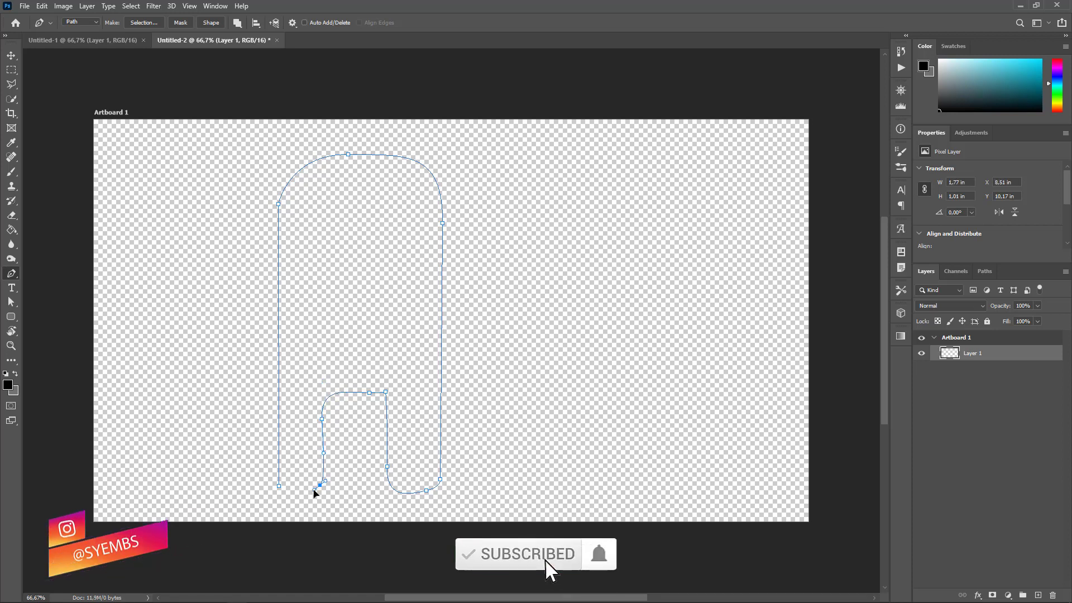
pyautogui.moveTo(319, 484); pyautogui.dragTo(275, 476)
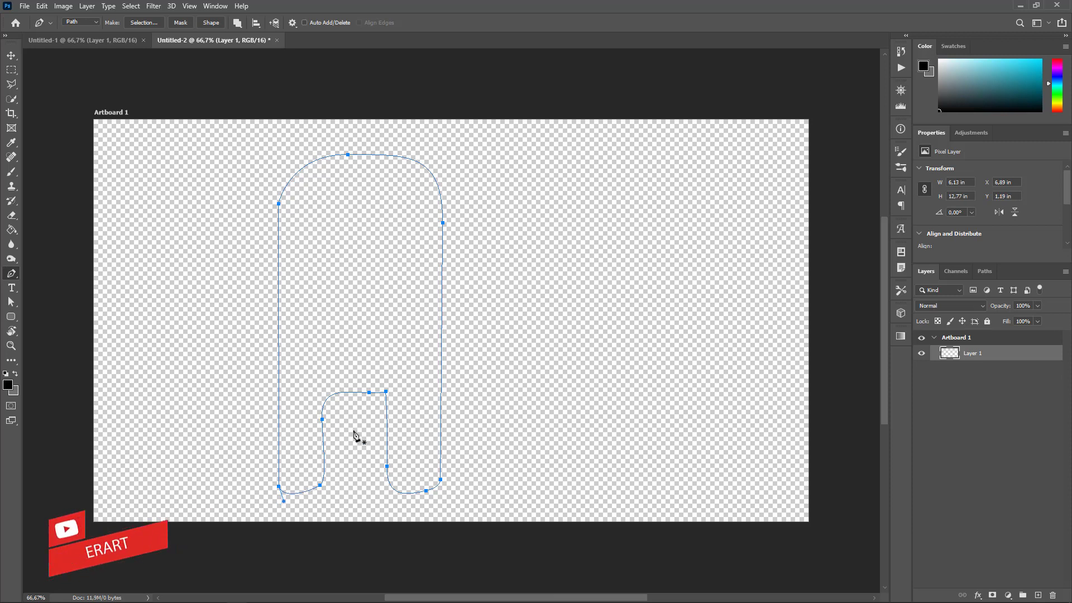
pyautogui.keyDown('alt'); pyautogui.click(322, 418); pyautogui.keyUp('alt')
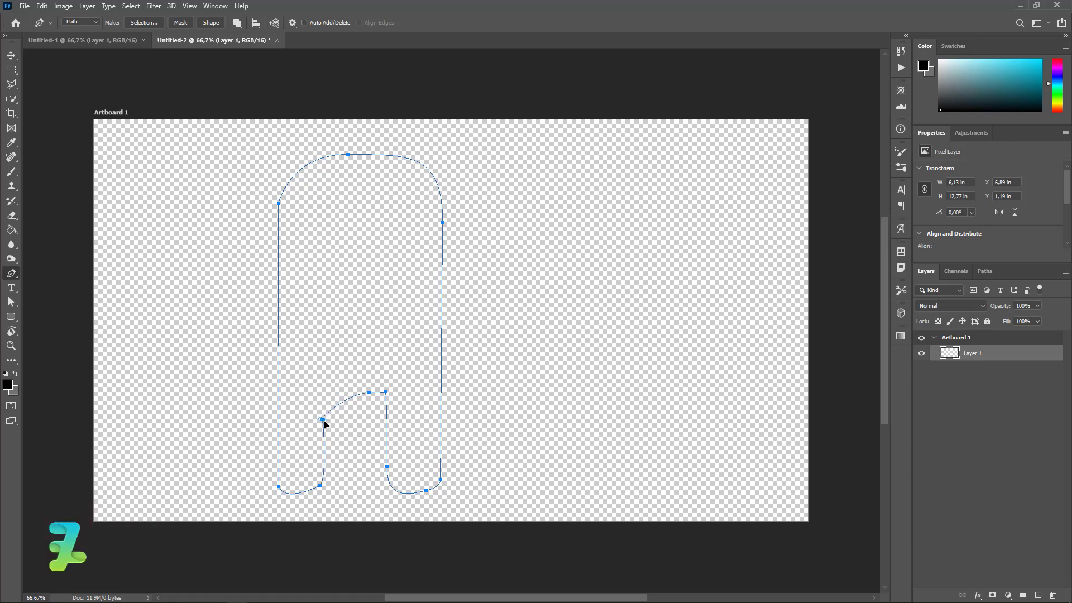
pyautogui.moveTo(322, 422); pyautogui.dragTo(323, 445)
# Stroke the body path with the black brush
pyautogui.rightClick(360, 310)
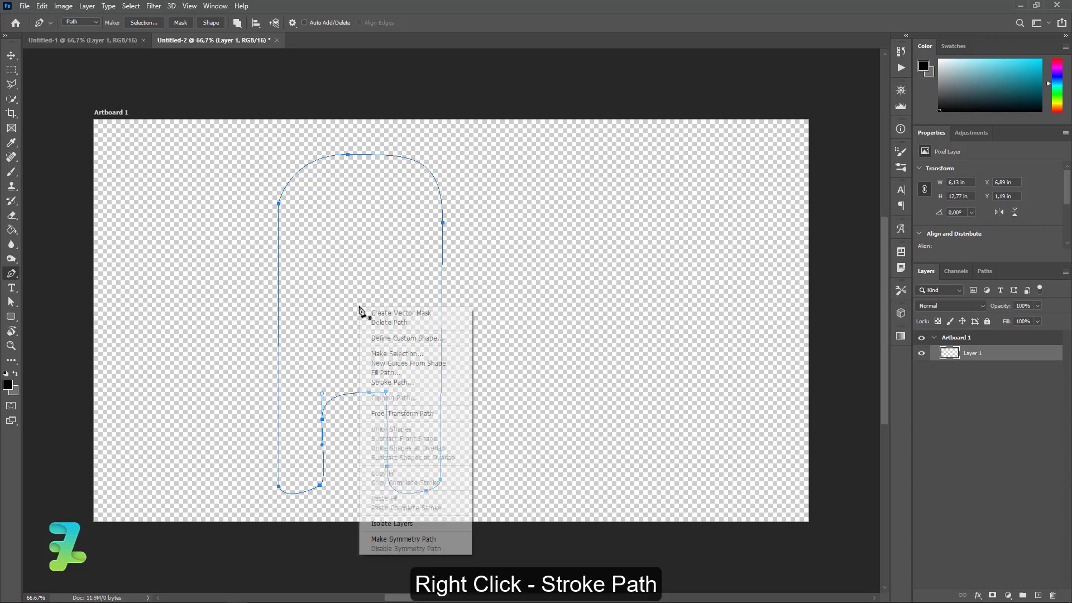
pyautogui.click(380, 379)
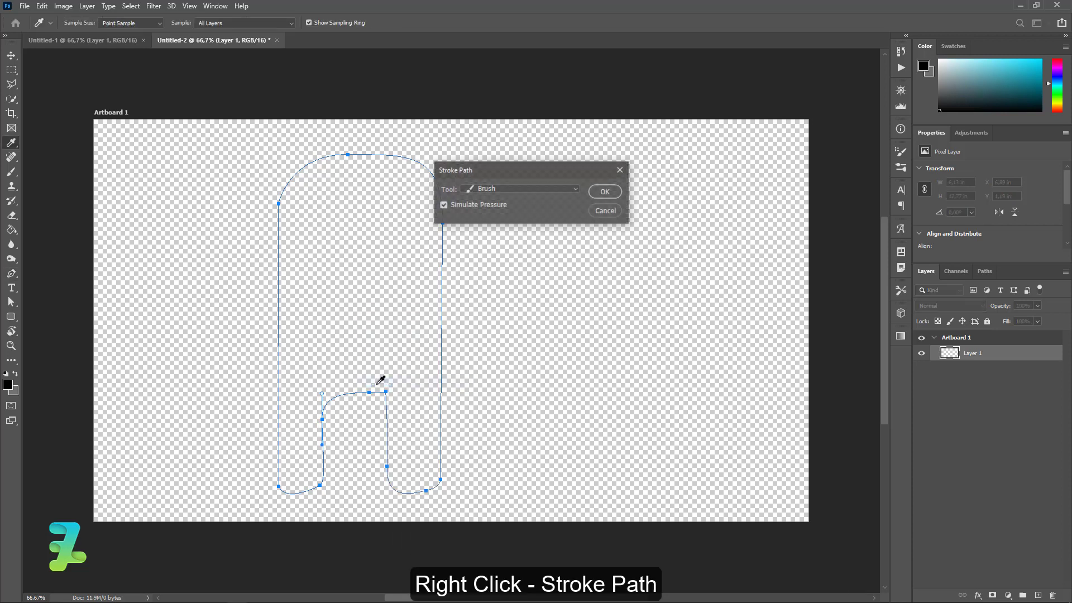
pyautogui.click(603, 192)
pyautogui.rightClick(371, 251)
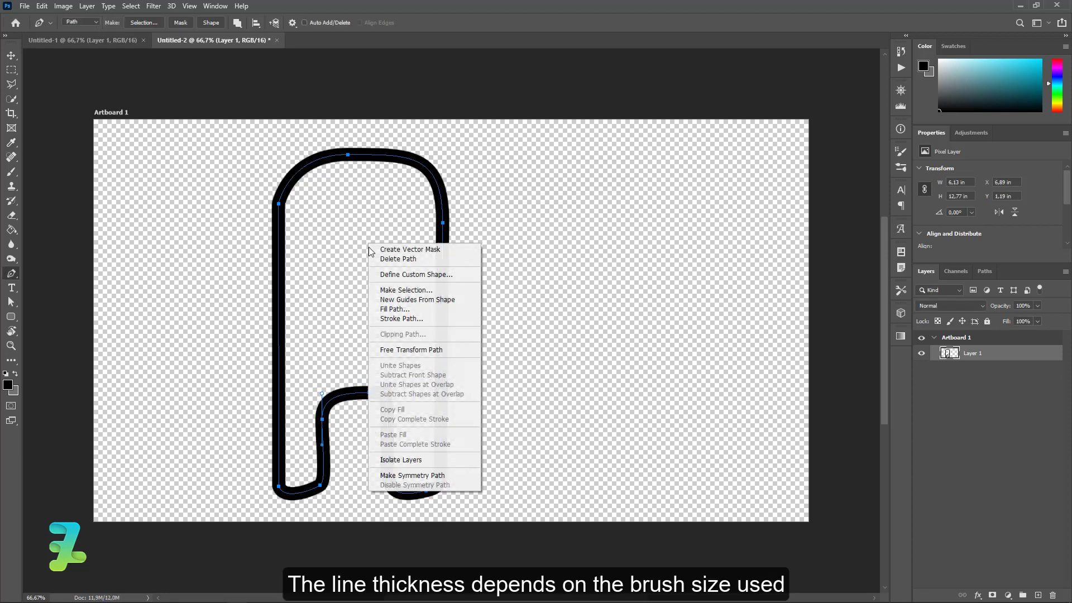
pyautogui.click(46, 230)
# Delete the guide path and move the stroked outline toward the artboard centre
pyautogui.rightClick(330, 244)
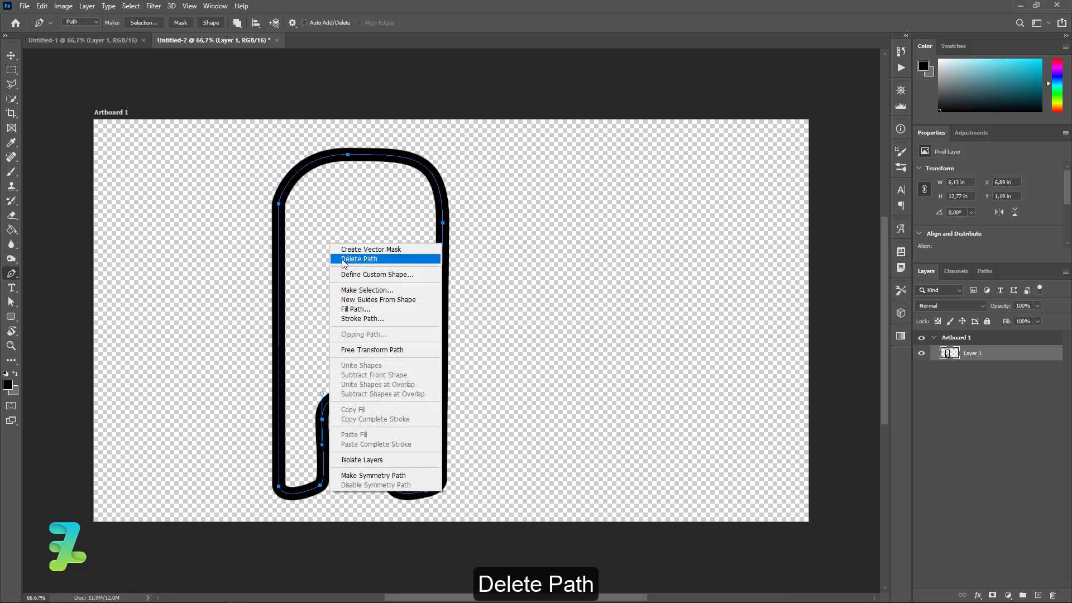
pyautogui.click(344, 259)
pyautogui.click(11, 55)
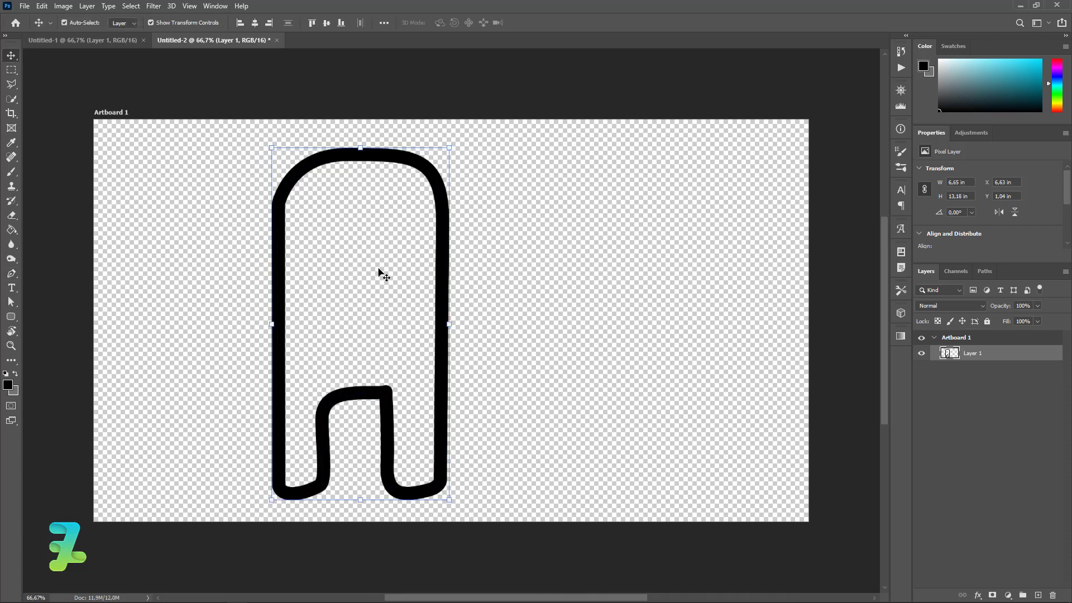
pyautogui.moveTo(446, 269); pyautogui.dragTo(525, 258)
pyautogui.press('ctrl')
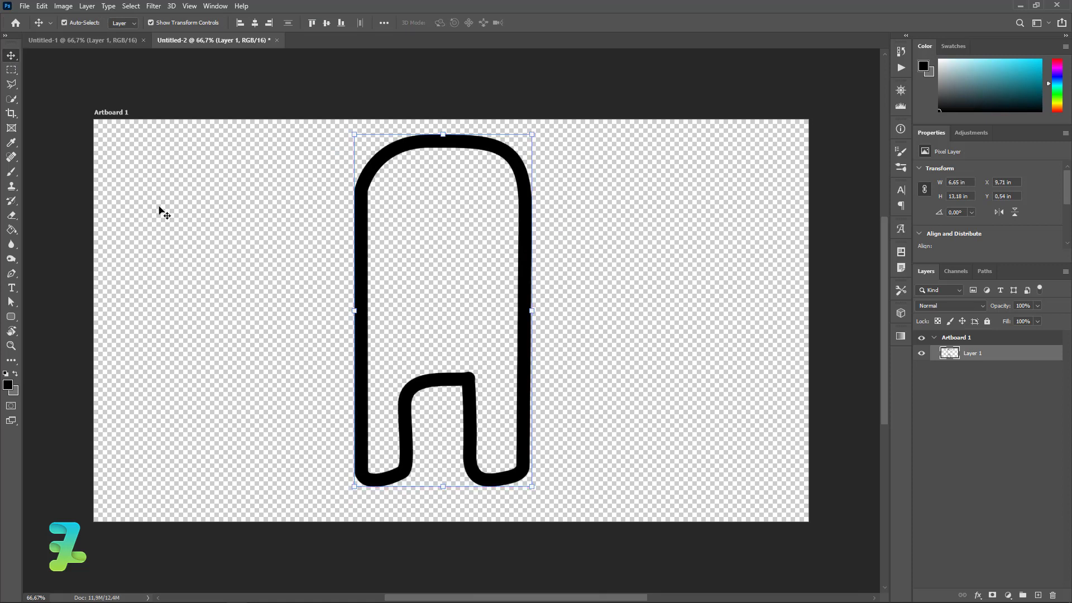
pyautogui.click(11, 273)
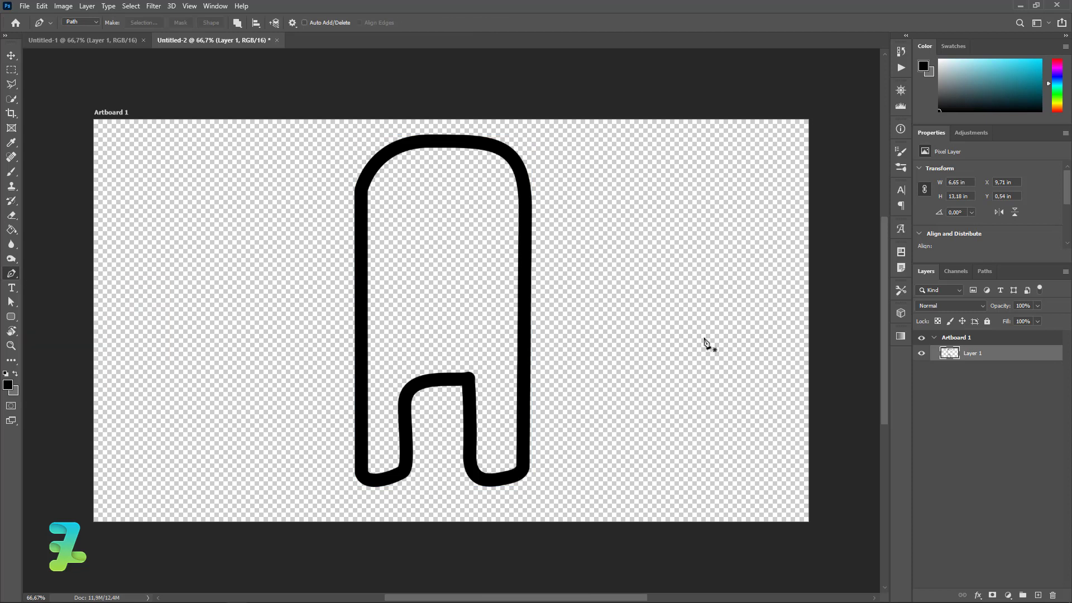
# On a new layer, draw a closed pen path for the visor over the body's upper left
pyautogui.click(1037, 595)
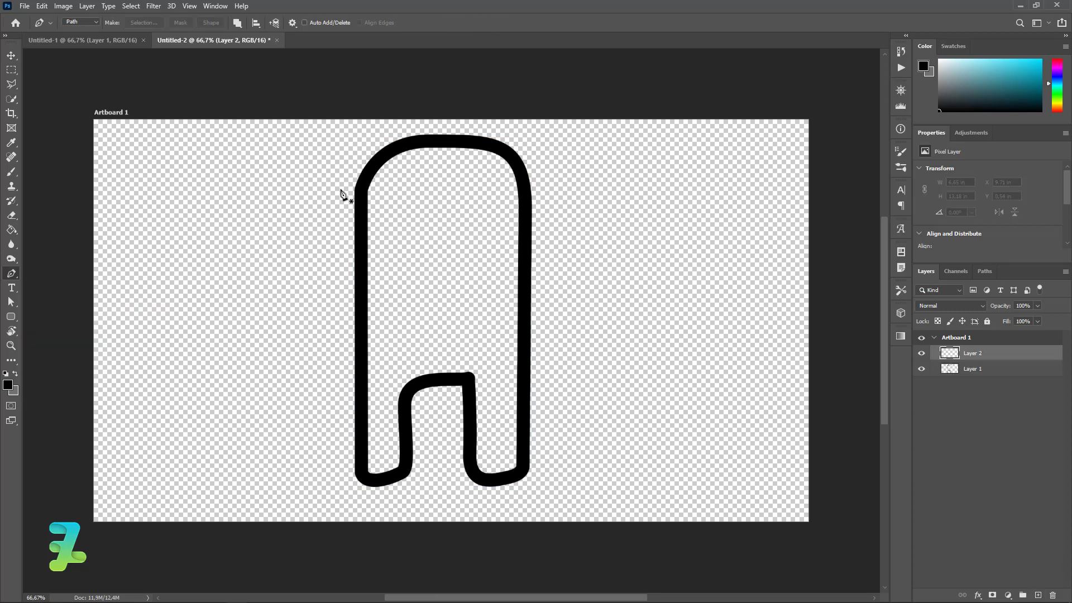
pyautogui.click(345, 188)
pyautogui.moveTo(446, 174); pyautogui.dragTo(482, 189)
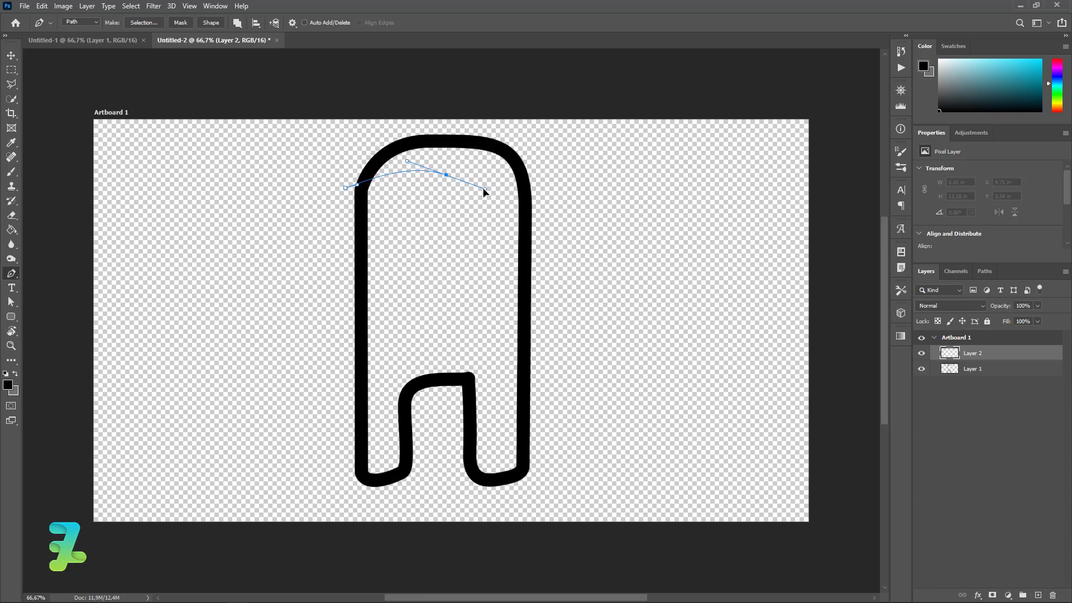
pyautogui.moveTo(464, 226); pyautogui.dragTo(460, 264)
pyautogui.hotkey('ctrl', 'z')
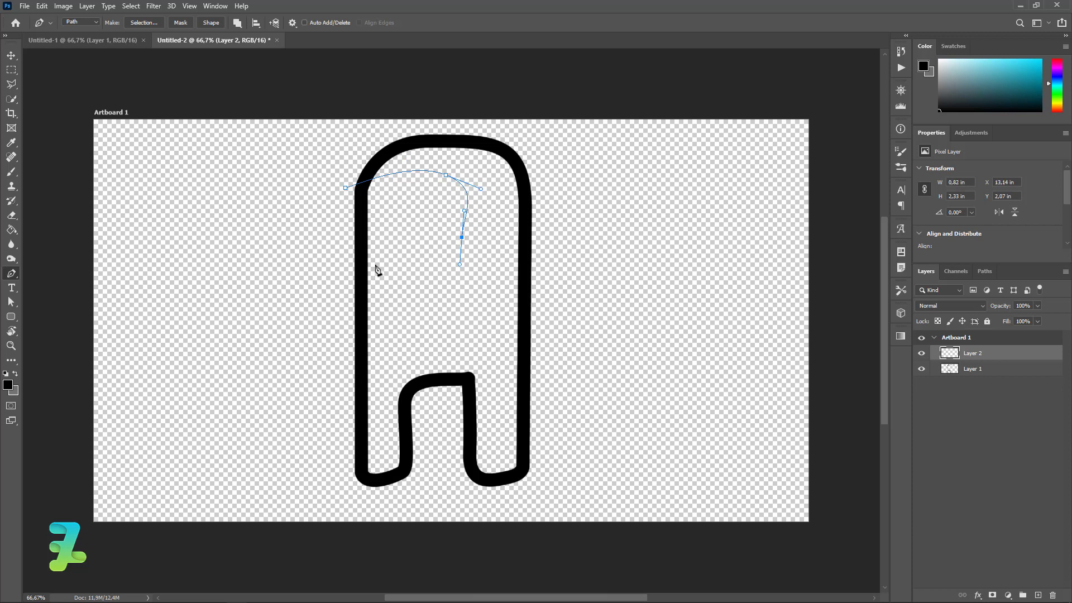
pyautogui.moveTo(353, 268); pyautogui.dragTo(324, 258)
pyautogui.moveTo(346, 188); pyautogui.dragTo(346, 175)
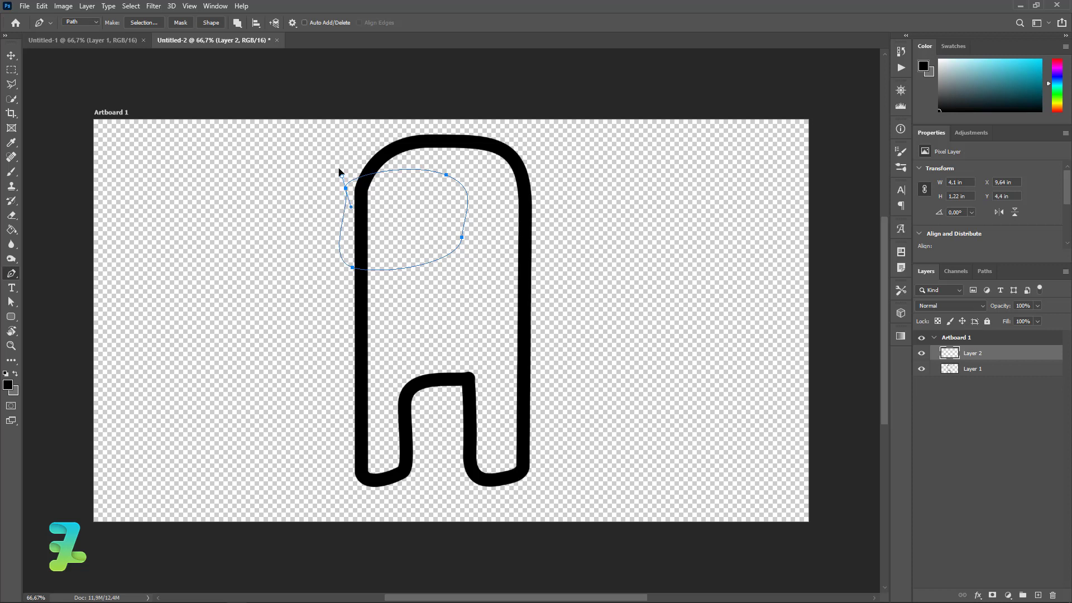
# Stroke the visor path with the brush, then delete the path
pyautogui.rightClick(399, 210)
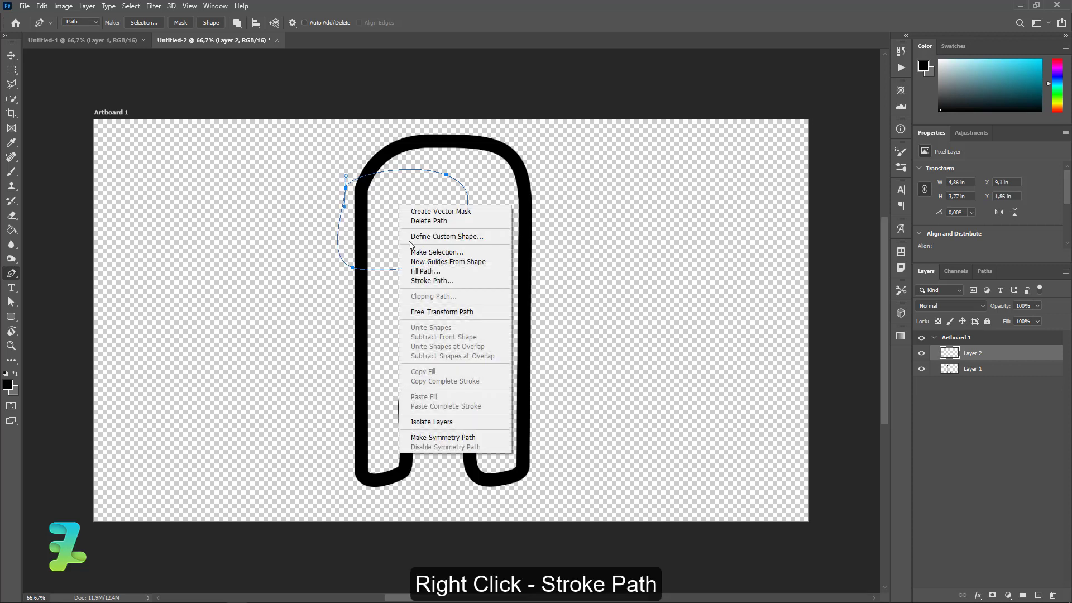
pyautogui.click(424, 282)
pyautogui.click(605, 191)
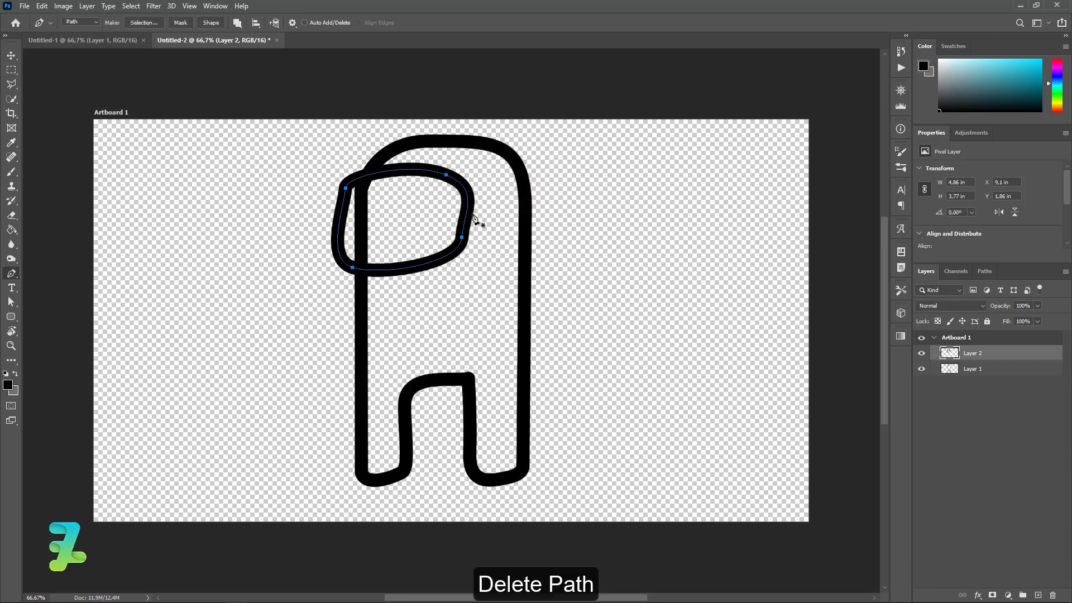
pyautogui.rightClick(473, 215)
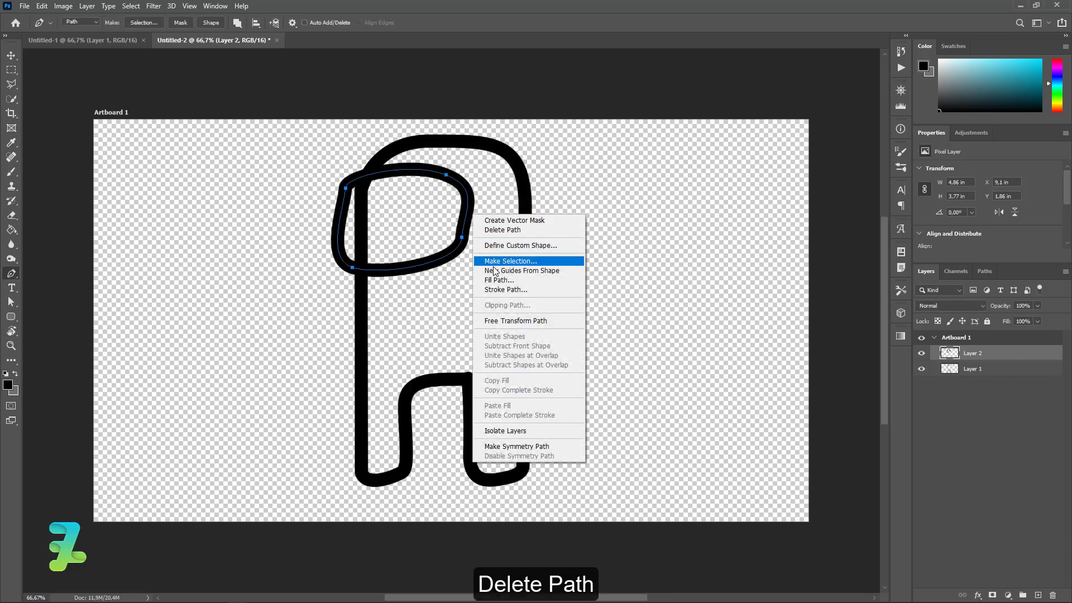
pyautogui.click(493, 234)
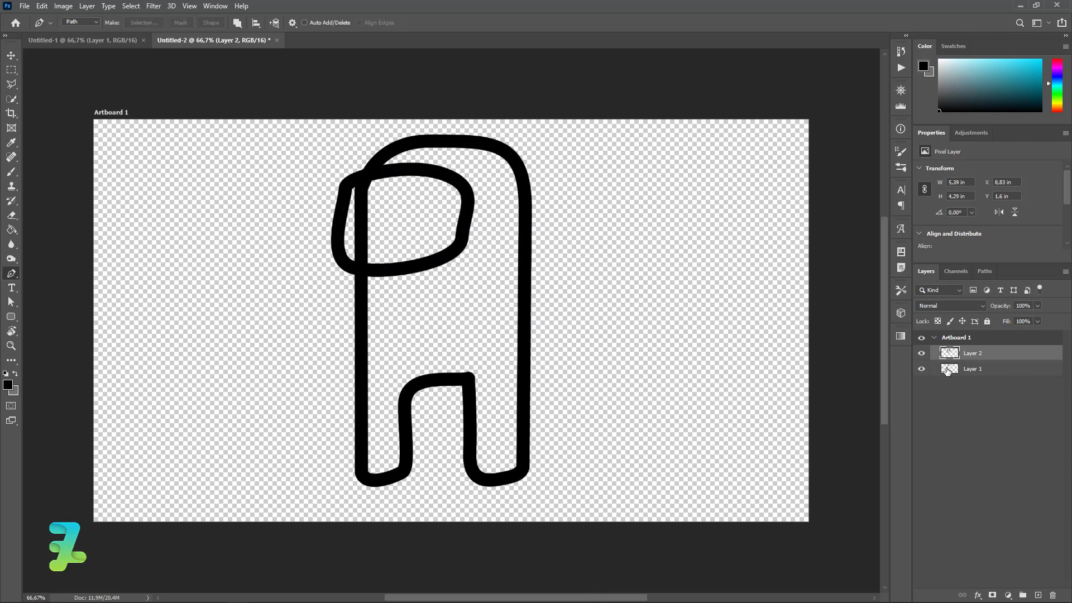
pyautogui.click(947, 371)
# Erase the body outline inside the visor with a 100%-hardness eraser on Layer 1
pyautogui.click(11, 215)
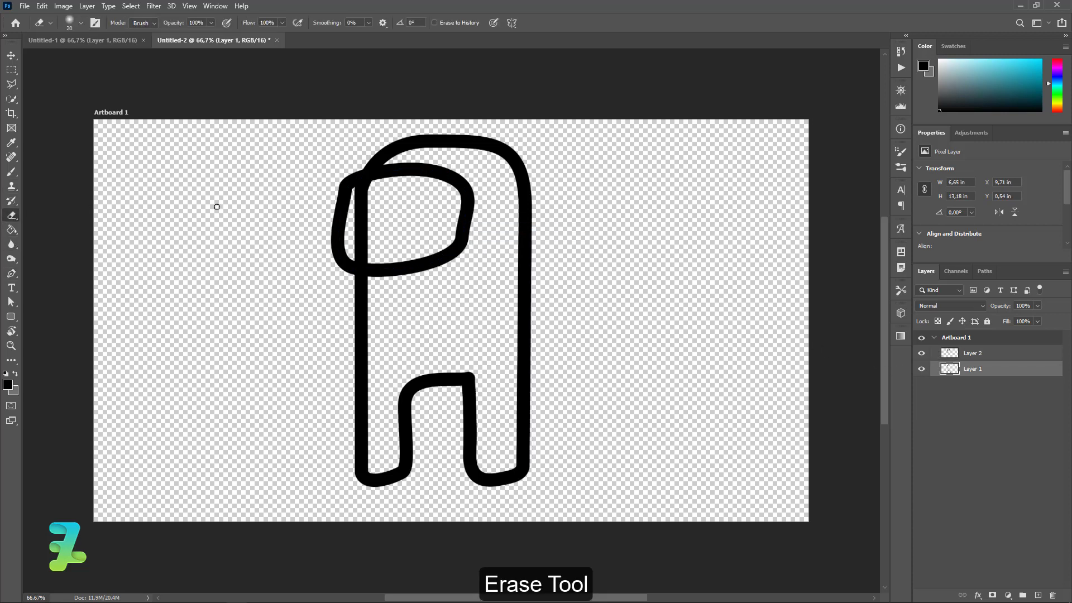
pyautogui.click(82, 23)
pyautogui.moveTo(65, 85); pyautogui.dragTo(133, 85)
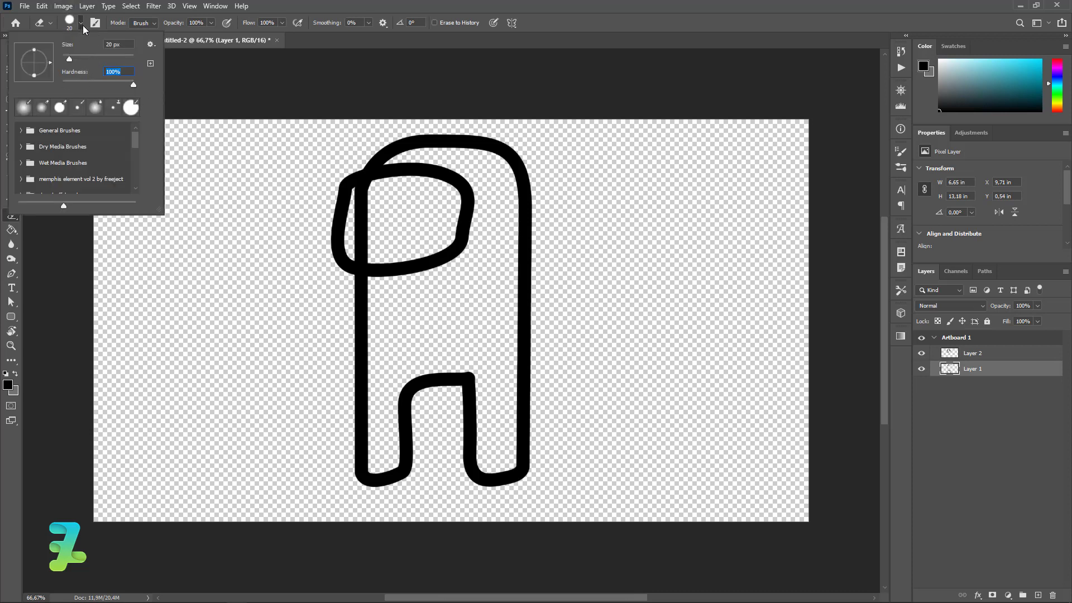
pyautogui.press('Return')
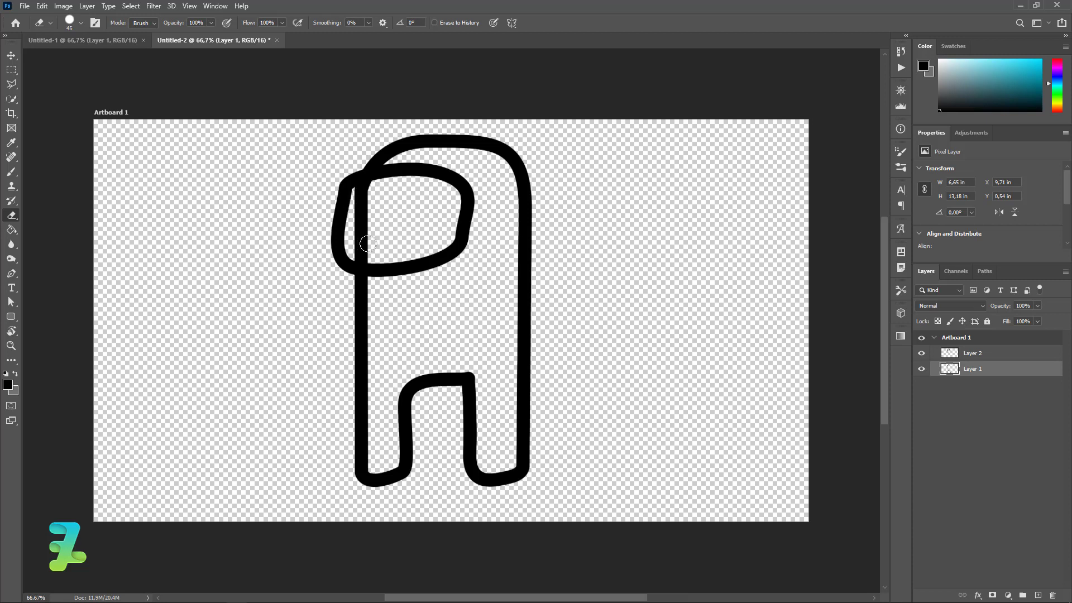
pyautogui.moveTo(360, 234)
pyautogui.mouseDown()
pyautogui.moveTo(365, 242)
pyautogui.moveTo(363, 187)
pyautogui.mouseUp()
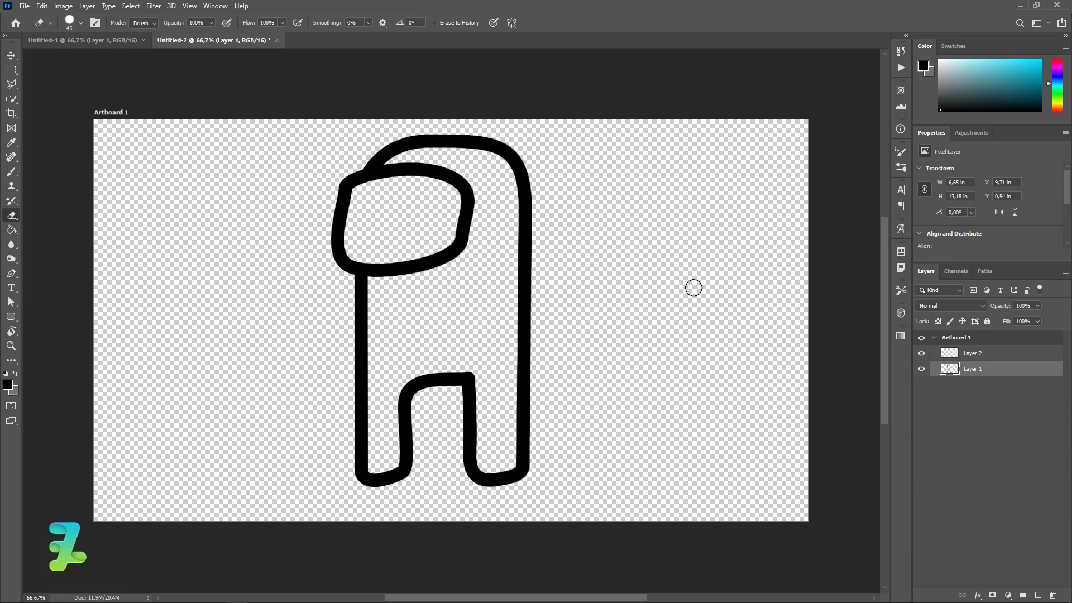
pyautogui.click(974, 353)
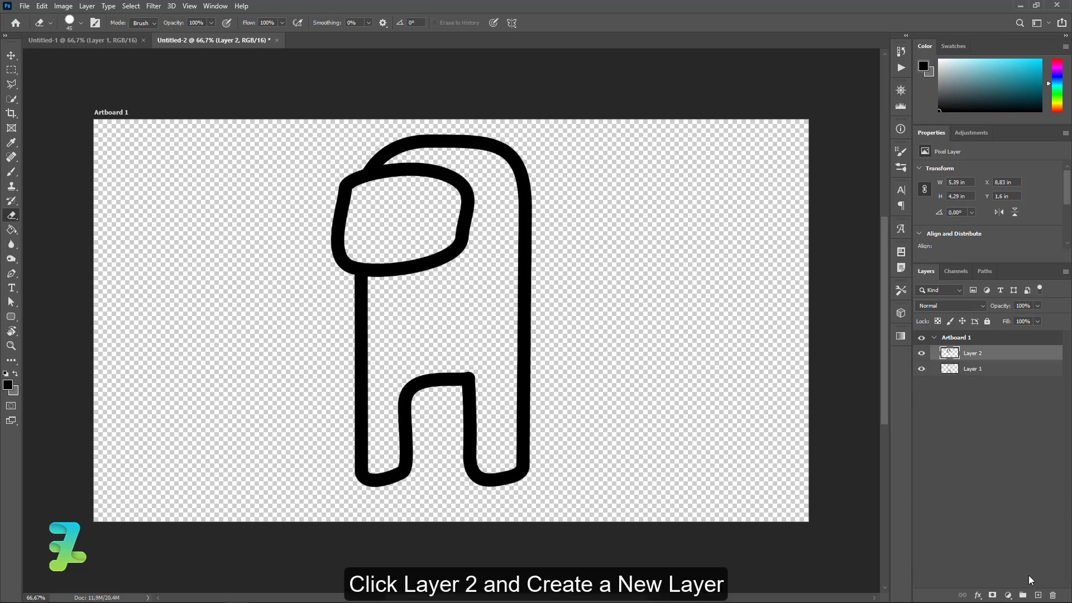
# On a new Layer 3, draw a closed pen path for the backpack on the body's right side
pyautogui.click(1038, 595)
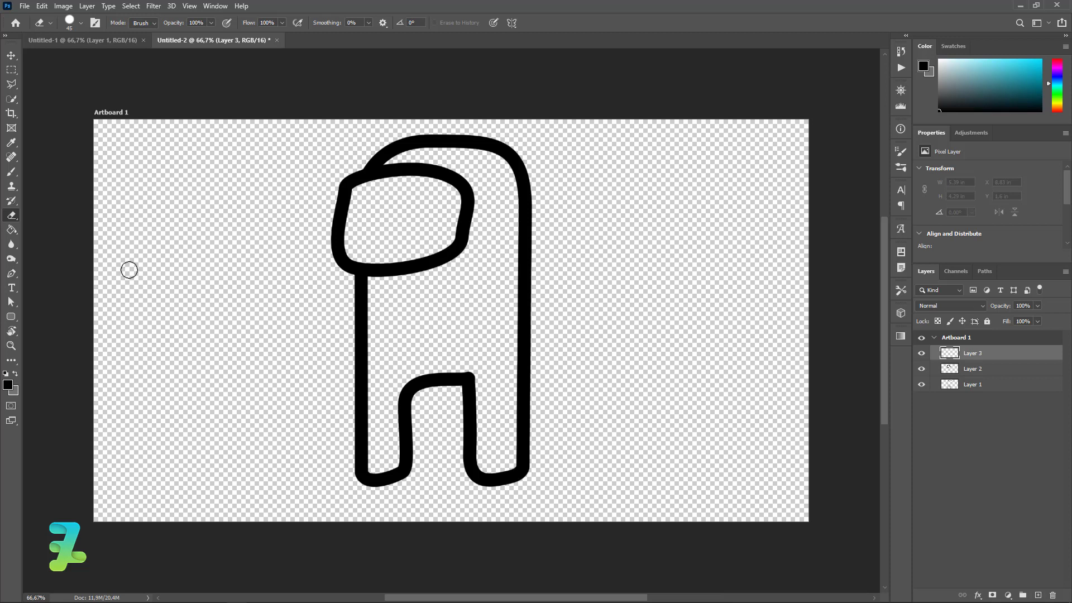
pyautogui.click(12, 273)
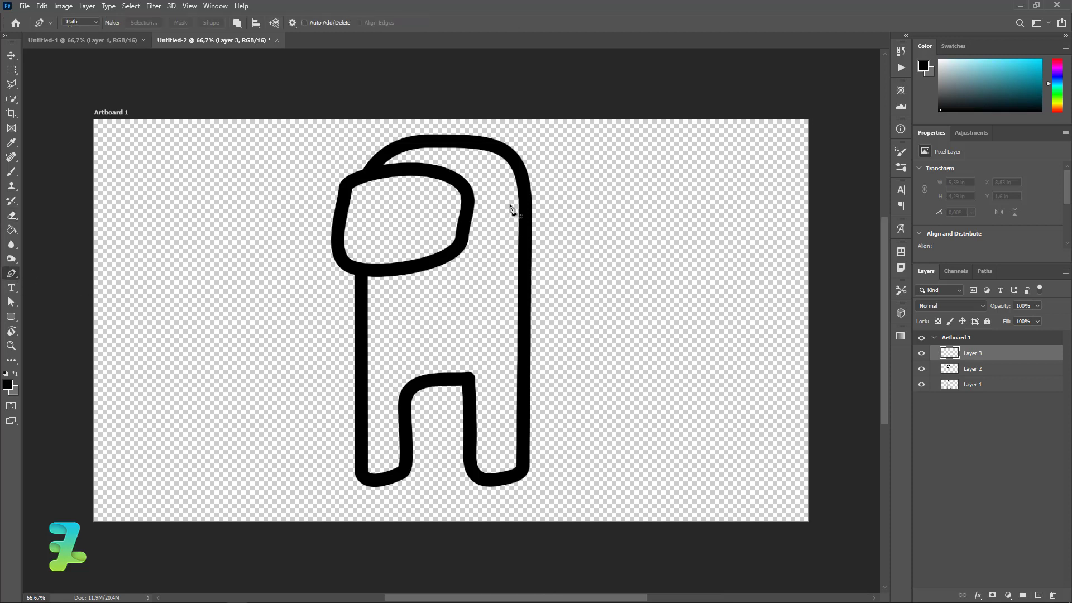
pyautogui.click(527, 182)
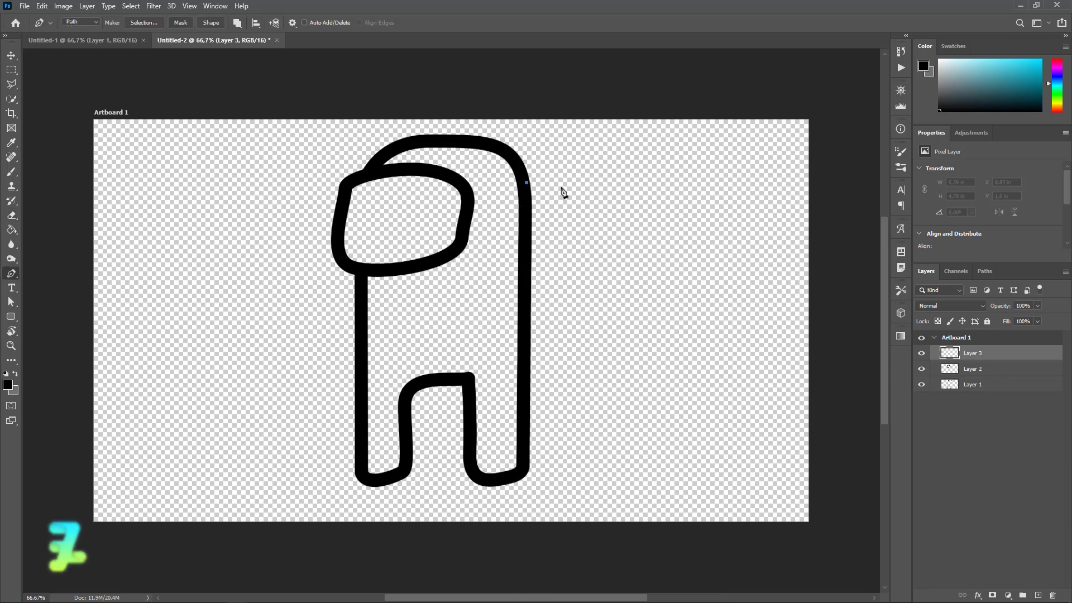
pyautogui.moveTo(568, 181); pyautogui.dragTo(568, 208)
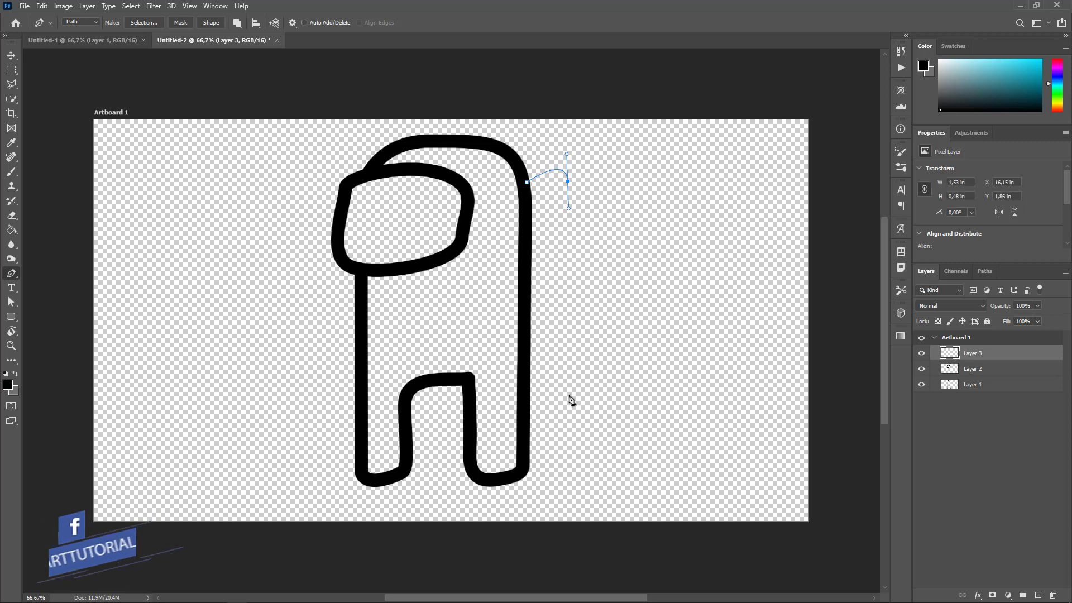
pyautogui.hotkey('ctrl', 'z')
pyautogui.moveTo(598, 199); pyautogui.dragTo(596, 268)
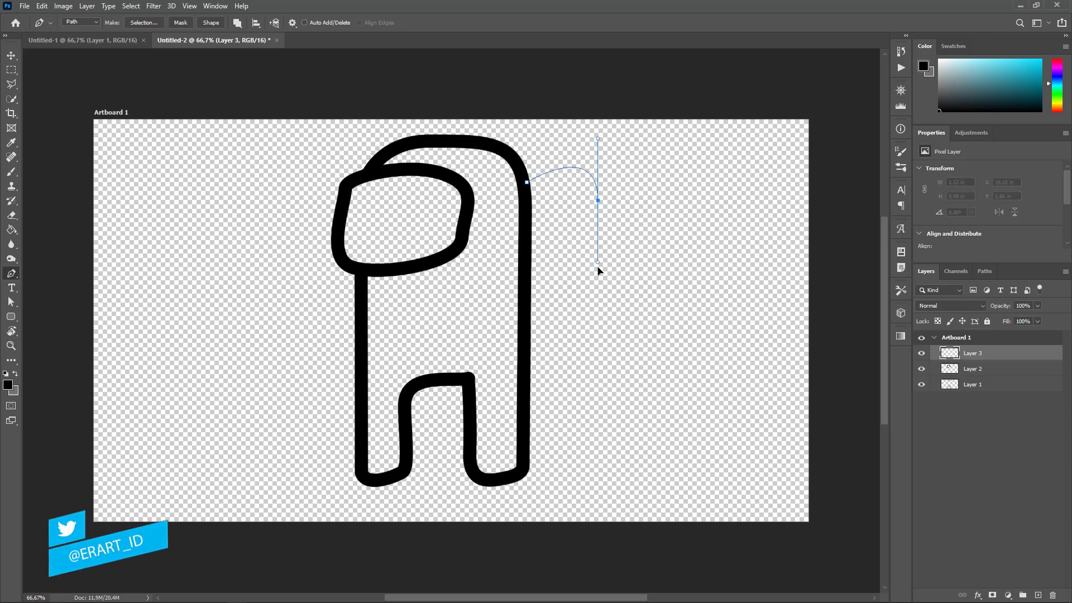
pyautogui.moveTo(591, 402); pyautogui.dragTo(524, 375)
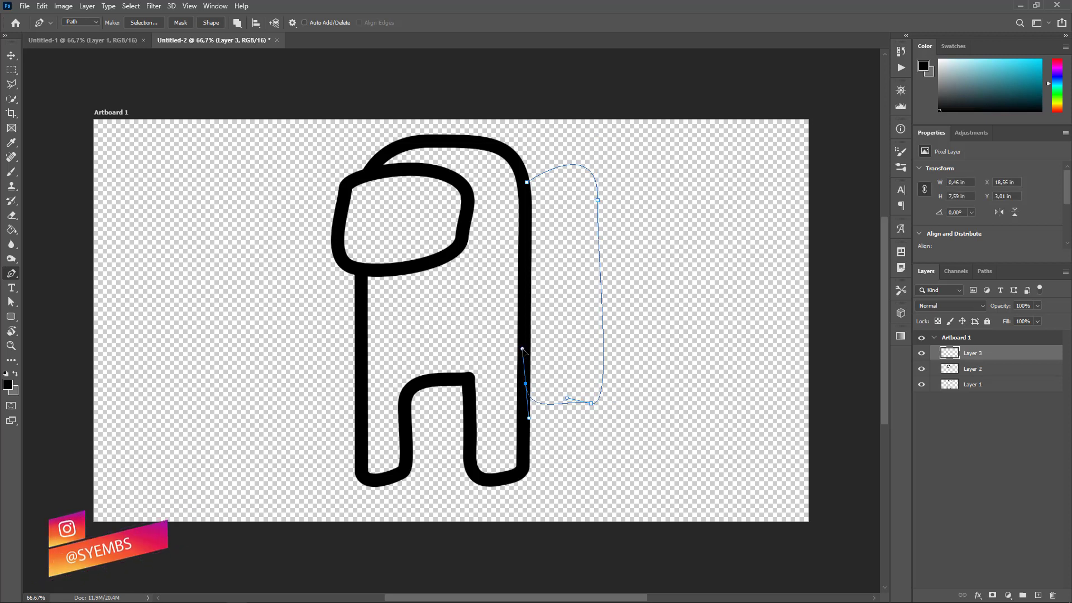
pyautogui.click(526, 183)
# Stroke the backpack path with the brush, then delete the path
pyautogui.rightClick(530, 211)
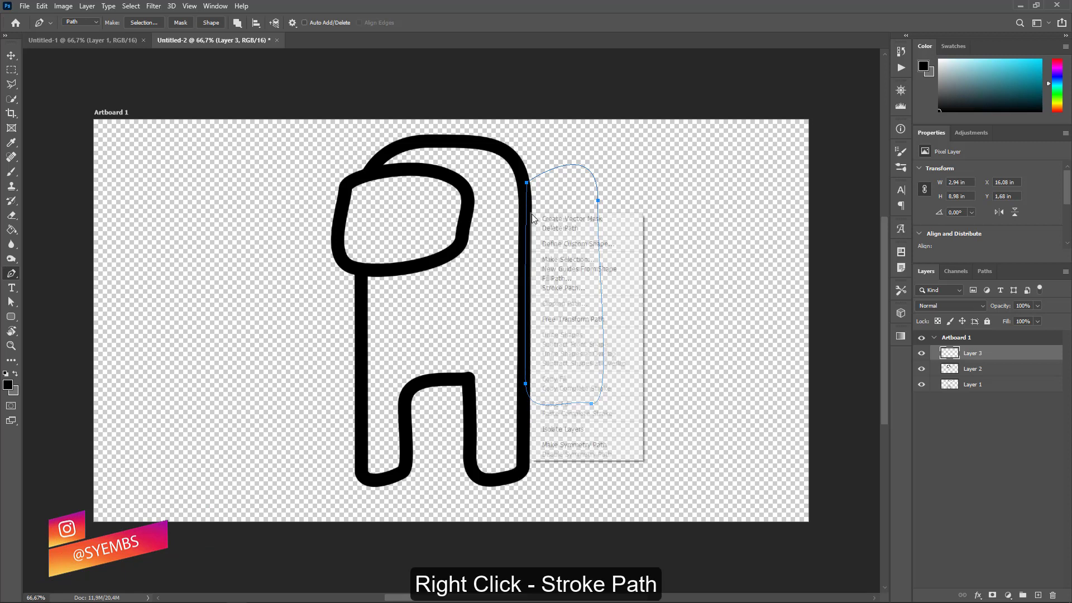
pyautogui.click(558, 290)
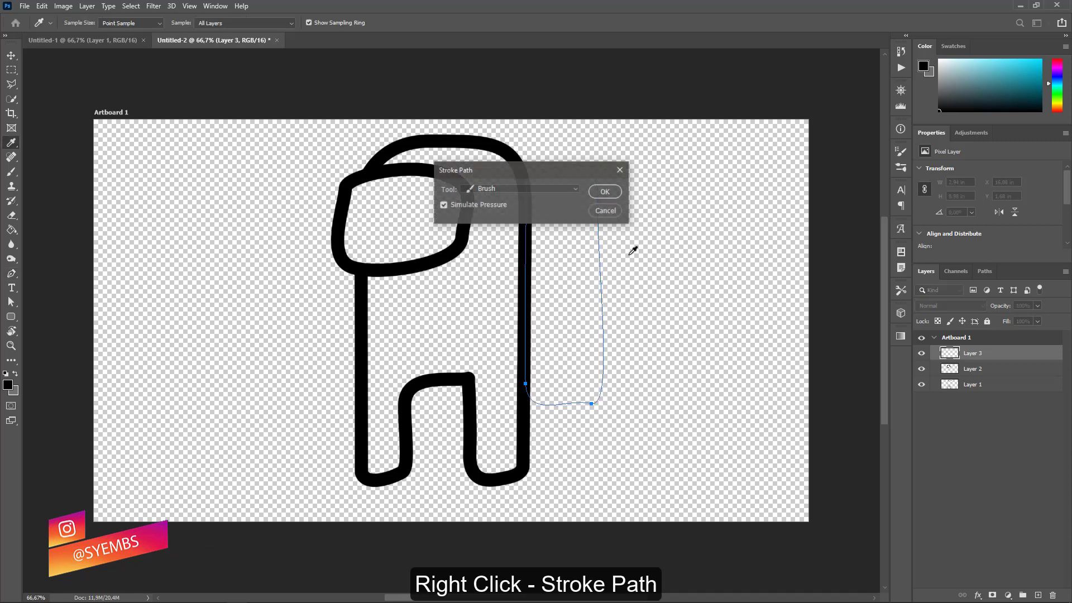
pyautogui.click(605, 191)
pyautogui.rightClick(568, 210)
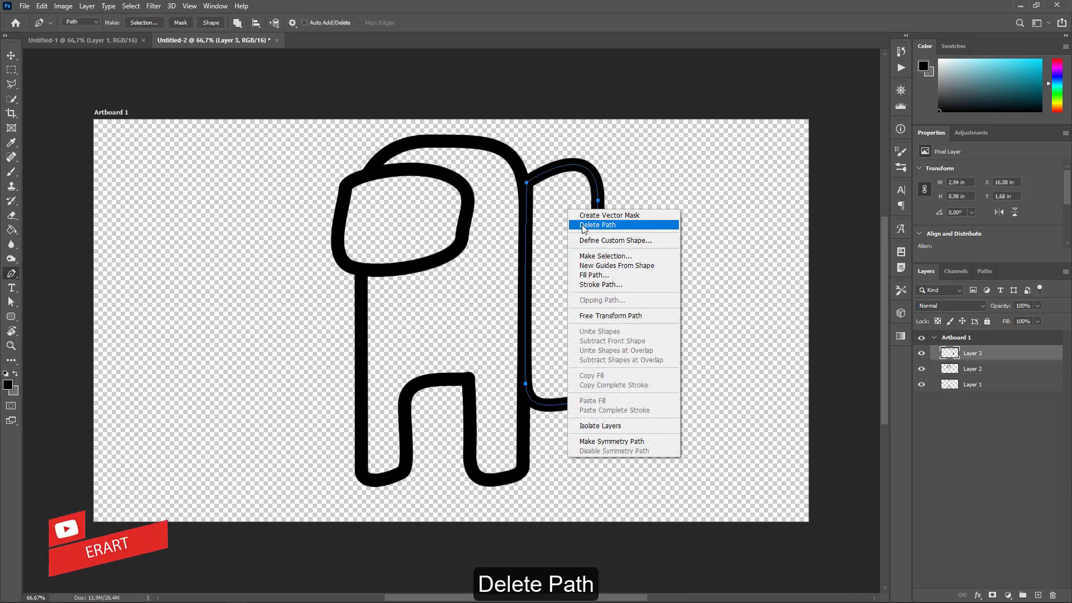
pyautogui.click(578, 226)
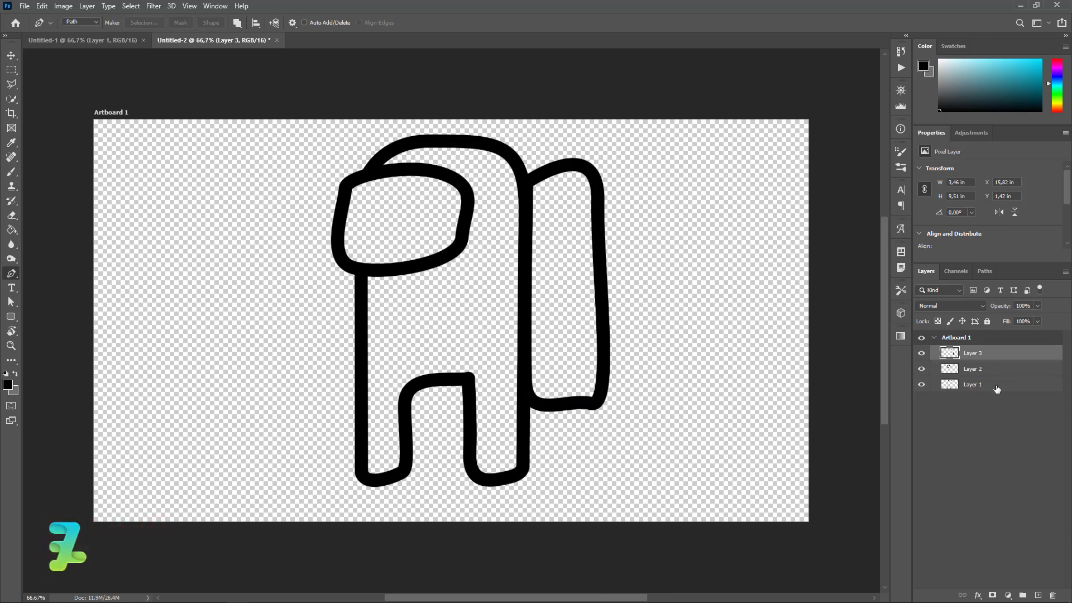
pyautogui.click(995, 384)
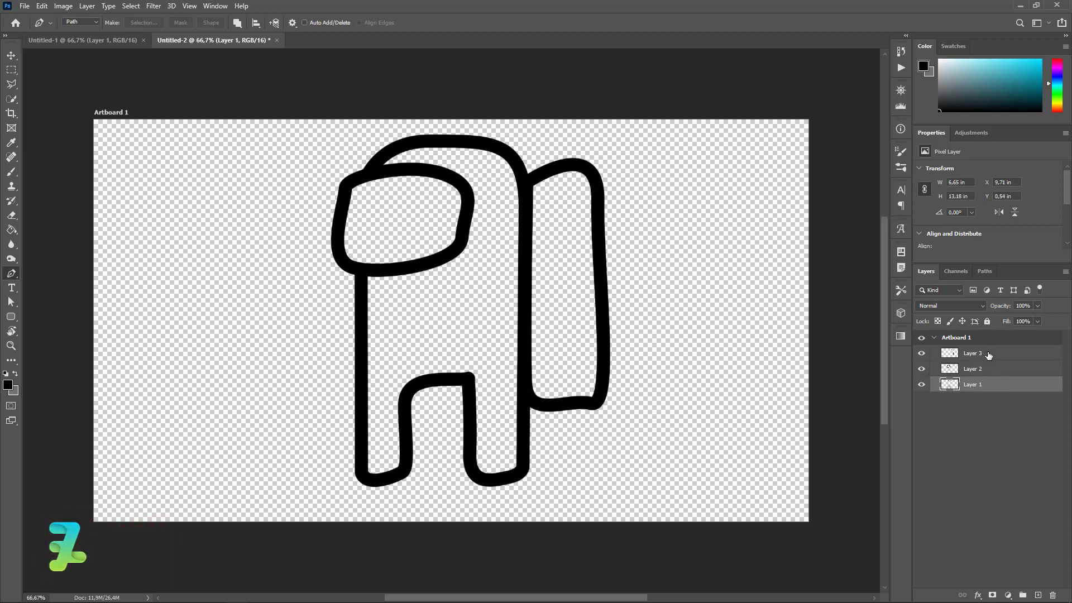
# Add a new Layer 4 beneath the body outline layer and clear the selection
pyautogui.click(988, 353)
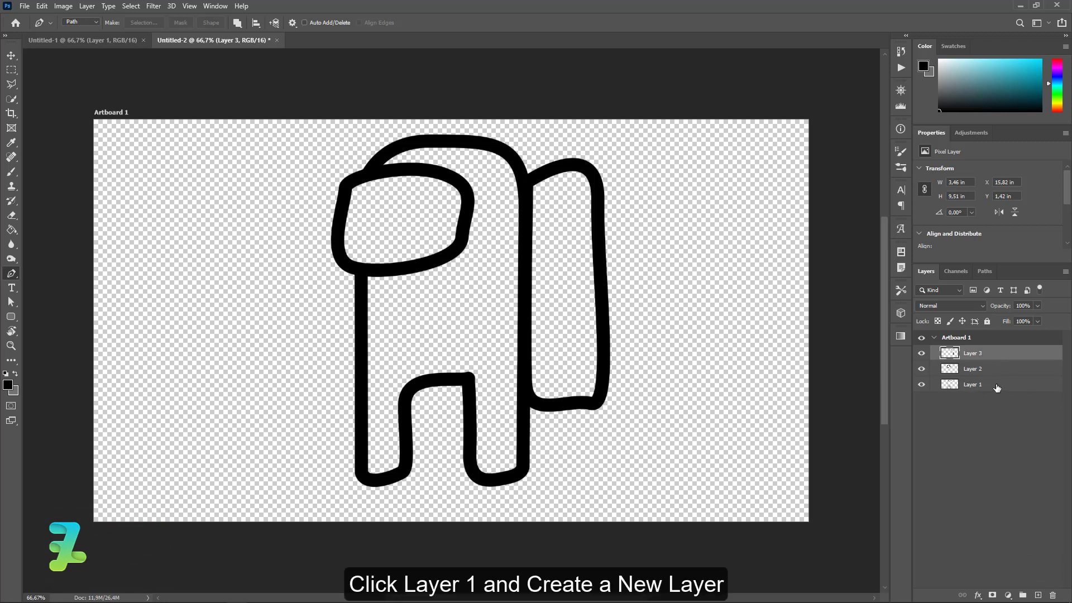
pyautogui.click(995, 387)
pyautogui.click(1036, 596)
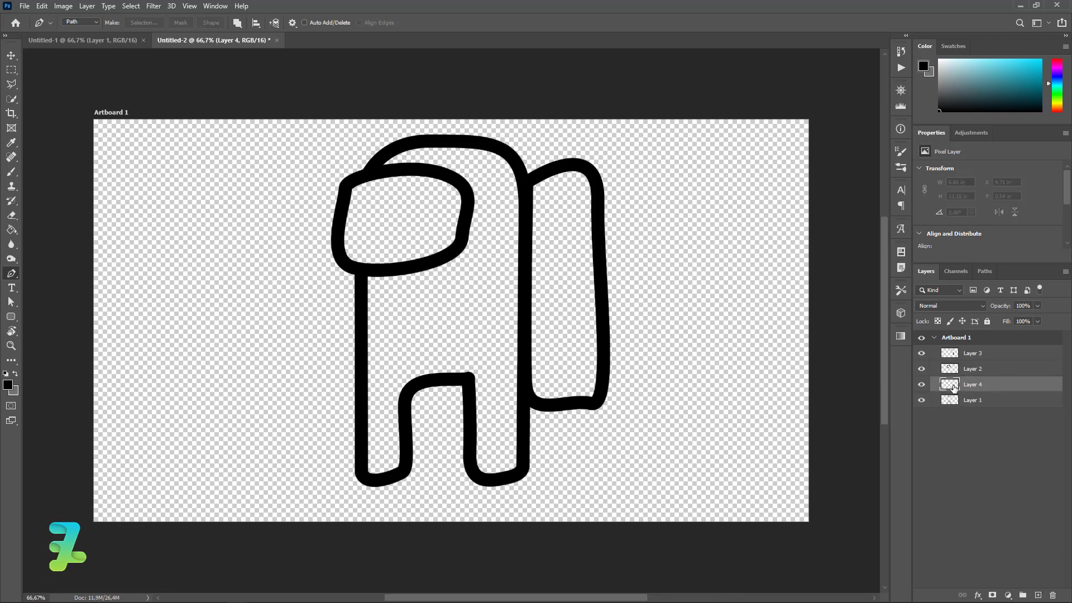
pyautogui.moveTo(957, 391)
pyautogui.mouseDown()
pyautogui.moveTo(954, 411)
pyautogui.moveTo(952, 397)
pyautogui.mouseUp()
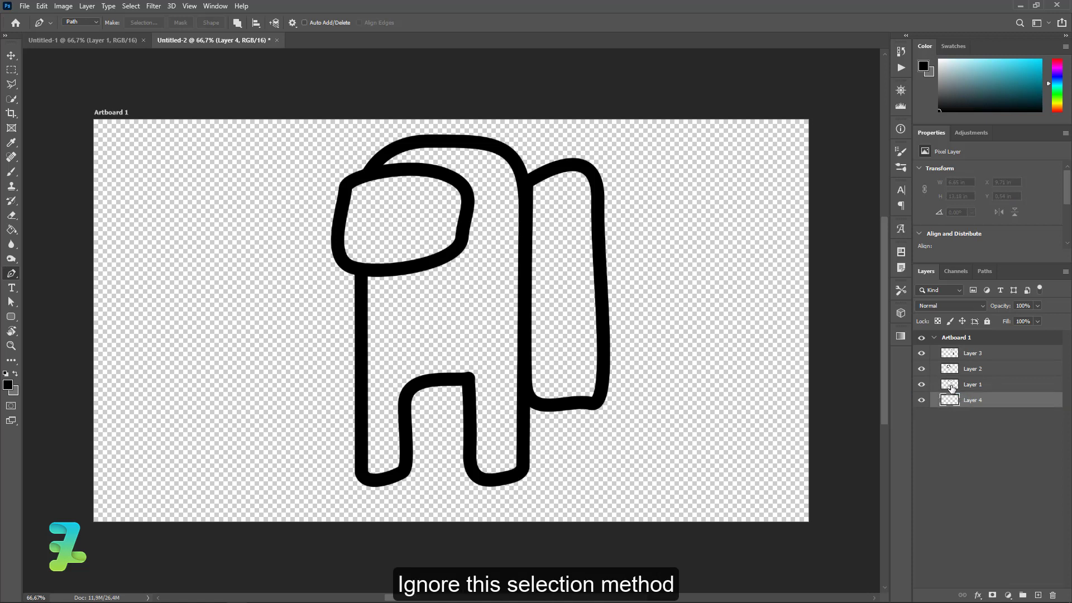
pyautogui.keyDown('ctrl'); pyautogui.click(952, 388); pyautogui.keyUp('ctrl')
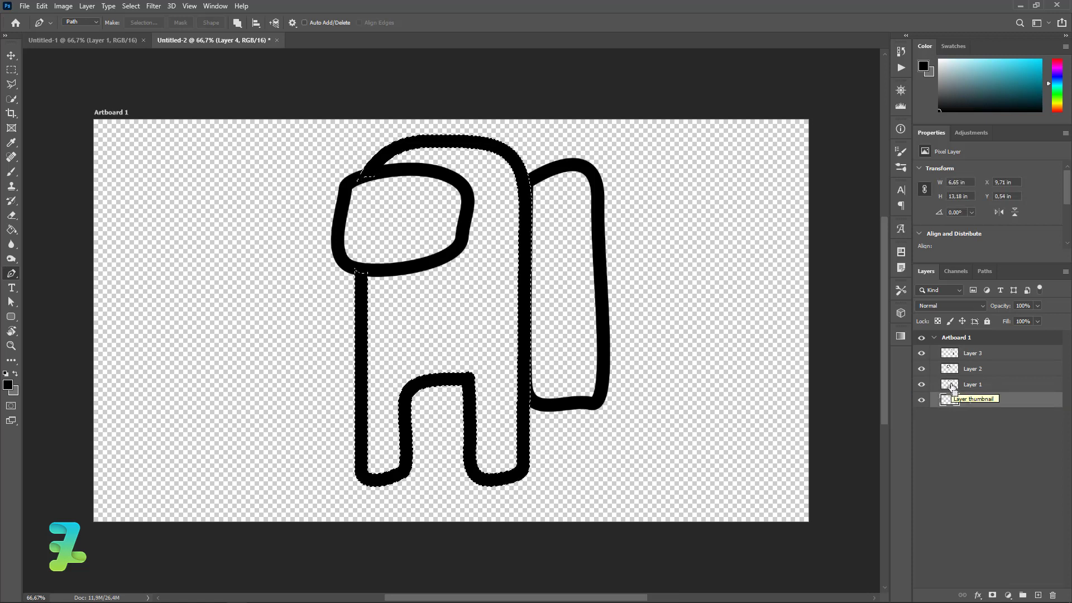
pyautogui.hotkey('ctrl', 'd')
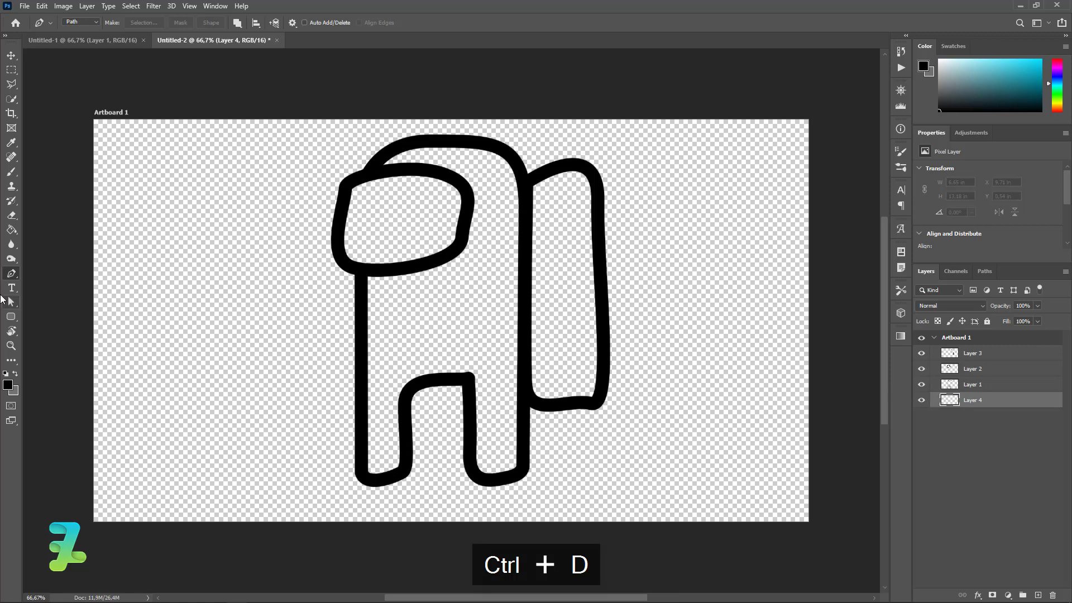
# Set the foreground colour to red #ff0707
pyautogui.click(7, 385)
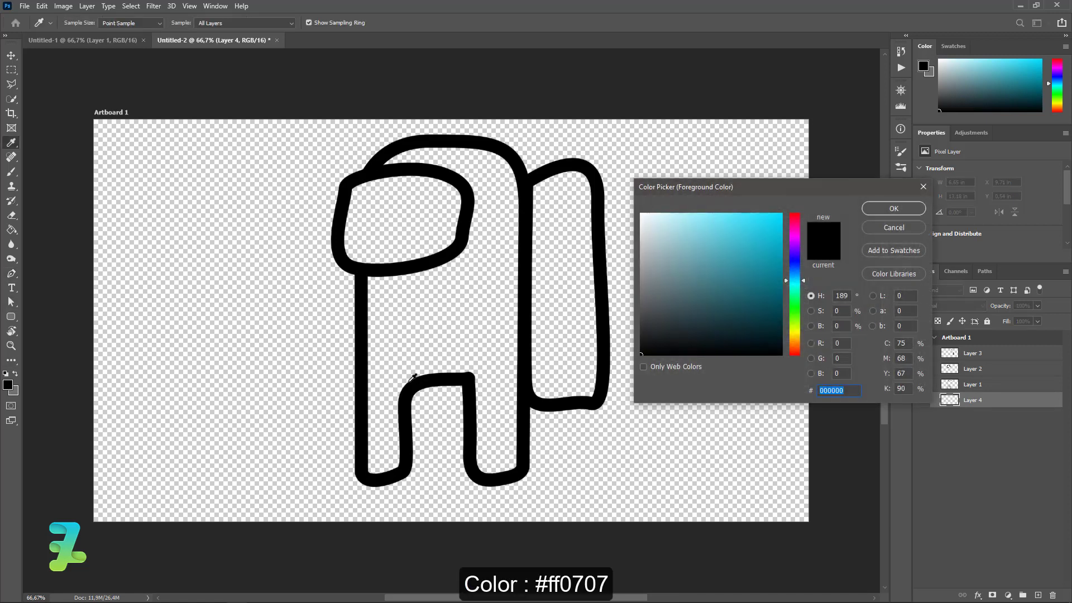
pyautogui.moveTo(794, 252)
pyautogui.mouseDown()
pyautogui.moveTo(794, 213)
pyautogui.moveTo(719, 200)
pyautogui.moveTo(779, 203)
pyautogui.mouseUp()
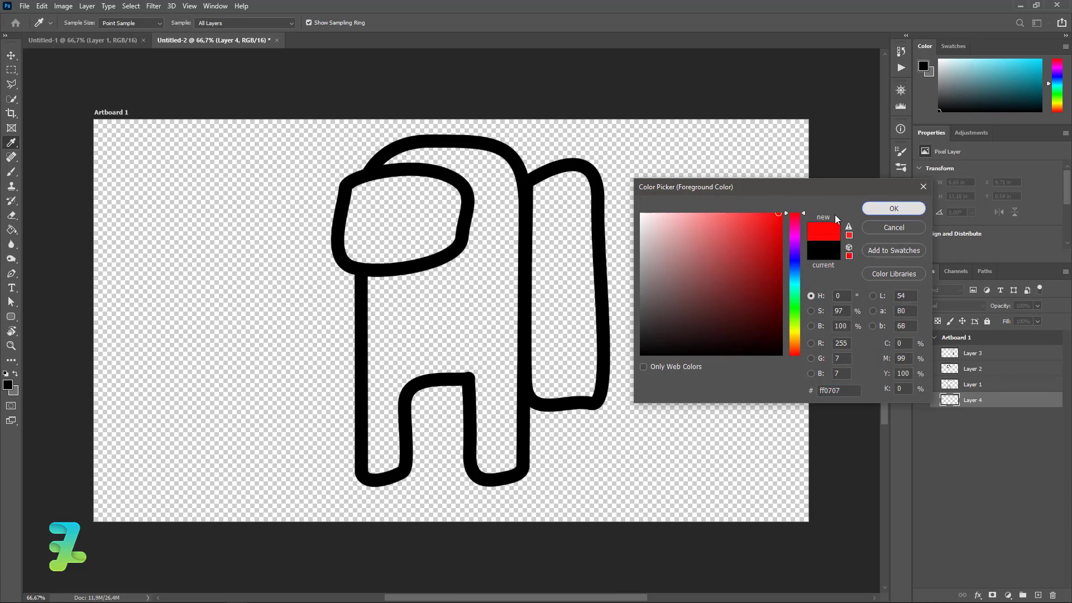
pyautogui.click(893, 209)
# Brush red over the body, both legs, the area below the visor and the backpack, enlarging the brush
pyautogui.press('p')
pyautogui.press('b')
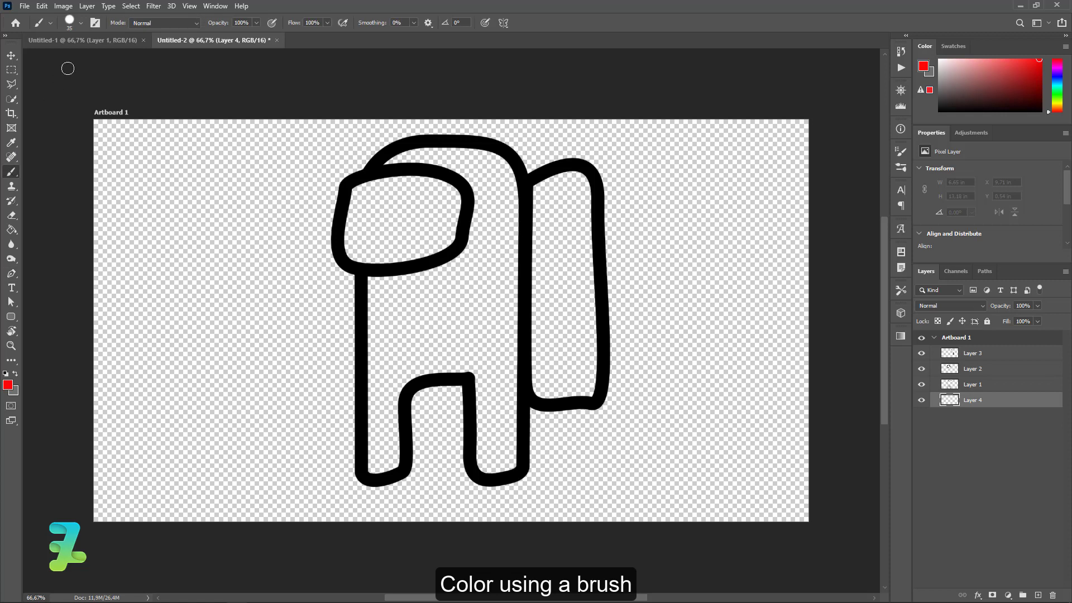
pyautogui.moveTo(481, 298); pyautogui.dragTo(489, 290)
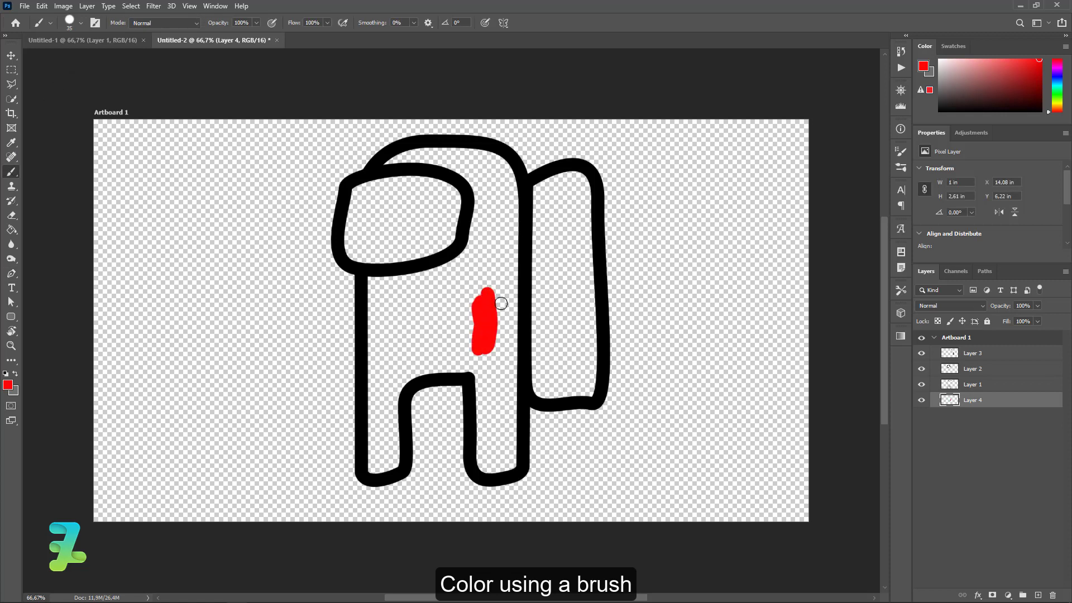
pyautogui.press(']')
pyautogui.press(']')
pyautogui.press(']')
pyautogui.moveTo(510, 294)
pyautogui.mouseDown()
pyautogui.moveTo(502, 263)
pyautogui.moveTo(497, 312)
pyautogui.moveTo(479, 190)
pyautogui.moveTo(455, 162)
pyautogui.moveTo(409, 156)
pyautogui.moveTo(507, 167)
pyautogui.moveTo(513, 280)
pyautogui.moveTo(501, 192)
pyautogui.moveTo(473, 158)
pyautogui.moveTo(480, 335)
pyautogui.moveTo(508, 293)
pyautogui.moveTo(514, 447)
pyautogui.moveTo(489, 463)
pyautogui.moveTo(479, 380)
pyautogui.moveTo(483, 417)
pyautogui.mouseUp()
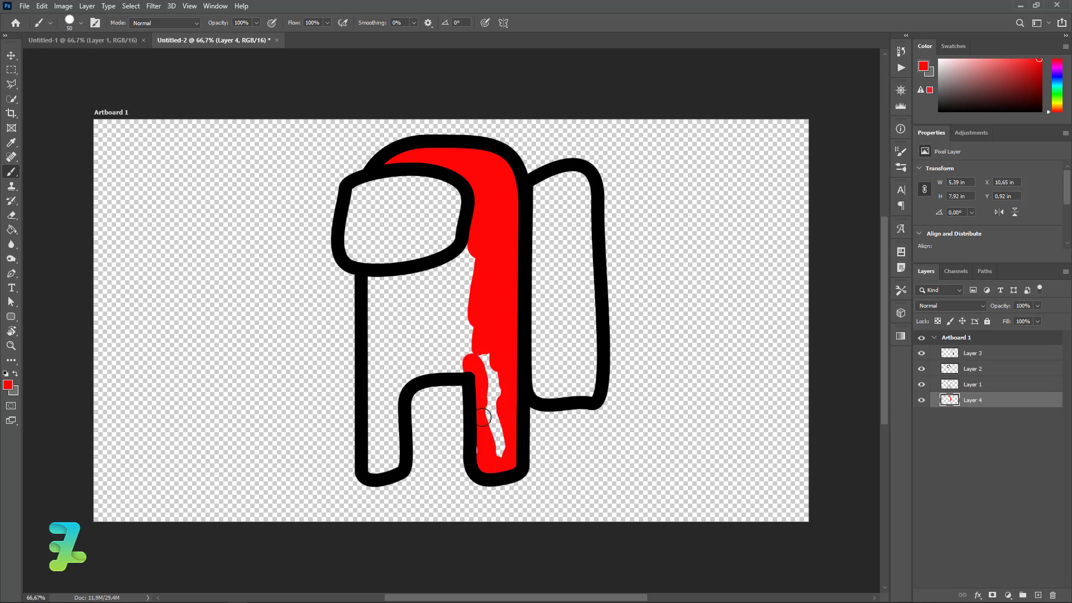
pyautogui.moveTo(483, 464)
pyautogui.mouseDown()
pyautogui.moveTo(497, 402)
pyautogui.moveTo(496, 447)
pyautogui.moveTo(494, 410)
pyautogui.mouseUp()
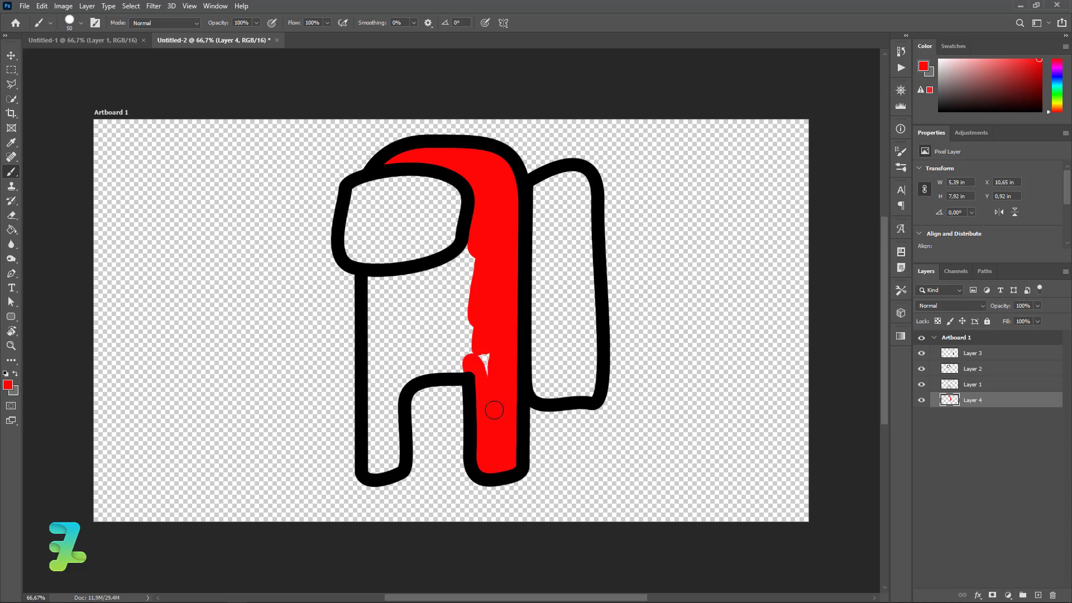
pyautogui.moveTo(474, 350)
pyautogui.mouseDown()
pyautogui.moveTo(463, 314)
pyautogui.moveTo(431, 359)
pyautogui.moveTo(385, 393)
pyautogui.moveTo(384, 453)
pyautogui.moveTo(385, 442)
pyautogui.mouseUp()
pyautogui.press(']')
pyautogui.press(']')
pyautogui.press(']')
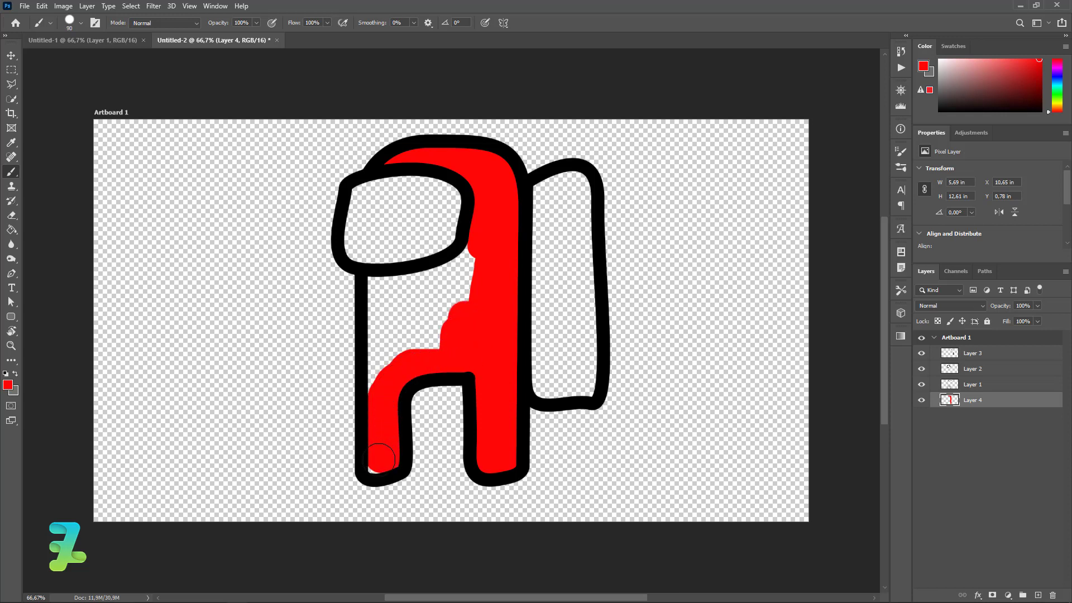
pyautogui.moveTo(385, 391)
pyautogui.mouseDown()
pyautogui.moveTo(397, 343)
pyautogui.moveTo(471, 297)
pyautogui.moveTo(472, 256)
pyautogui.moveTo(380, 294)
pyautogui.moveTo(381, 385)
pyautogui.moveTo(383, 364)
pyautogui.moveTo(450, 307)
pyautogui.moveTo(402, 304)
pyautogui.moveTo(440, 346)
pyautogui.mouseUp()
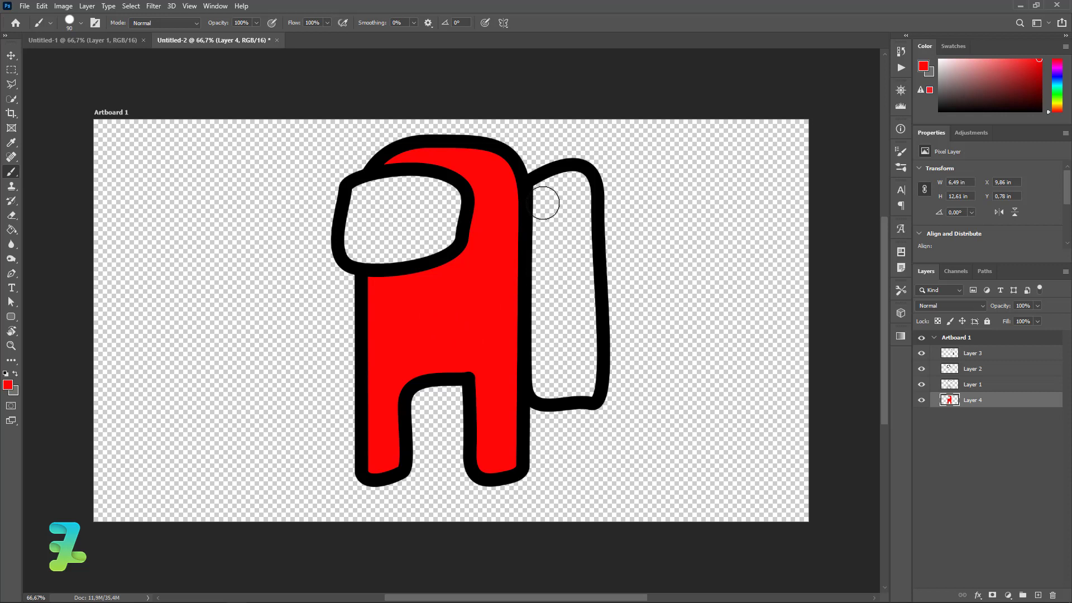
pyautogui.moveTo(543, 192)
pyautogui.mouseDown()
pyautogui.moveTo(583, 208)
pyautogui.moveTo(586, 356)
pyautogui.moveTo(537, 366)
pyautogui.moveTo(547, 201)
pyautogui.moveTo(572, 206)
pyautogui.moveTo(562, 371)
pyautogui.mouseUp()
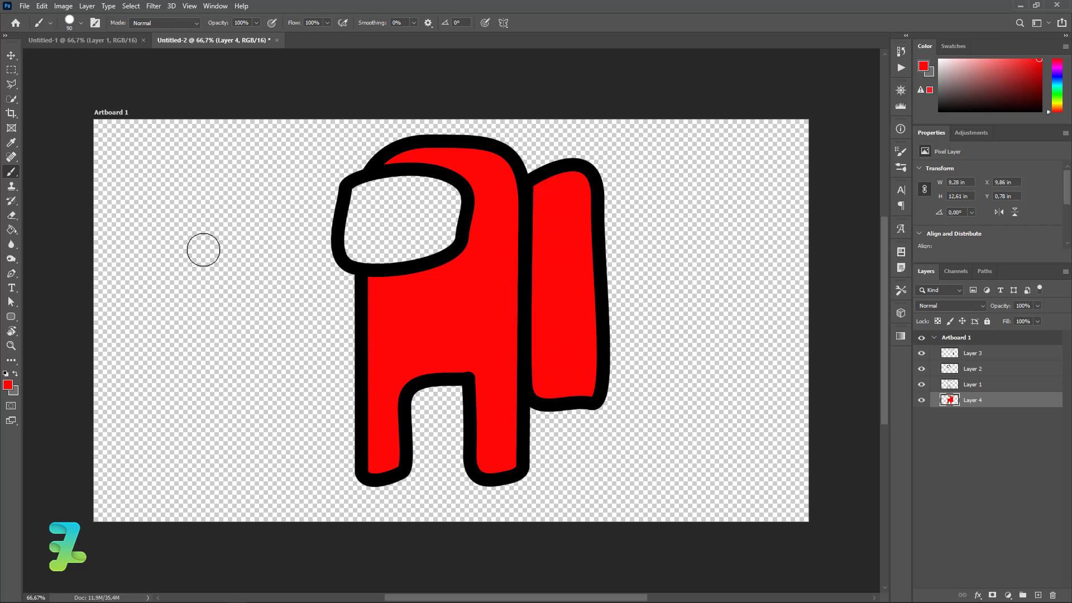
# Paint the visor cyan #07ebff on a new layer
pyautogui.click(7, 386)
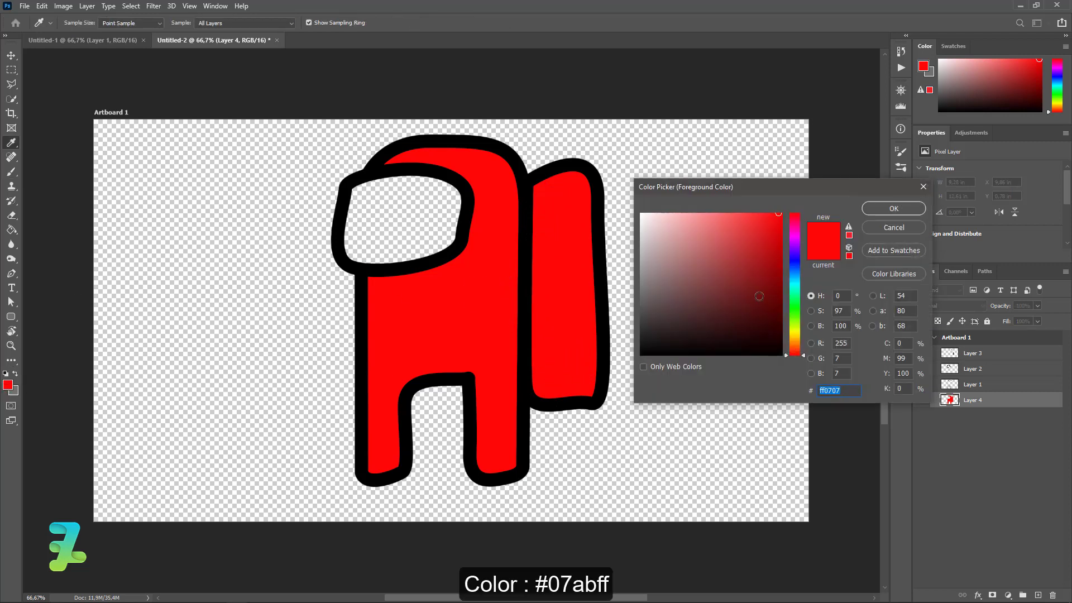
pyautogui.moveTo(791, 283); pyautogui.dragTo(797, 282)
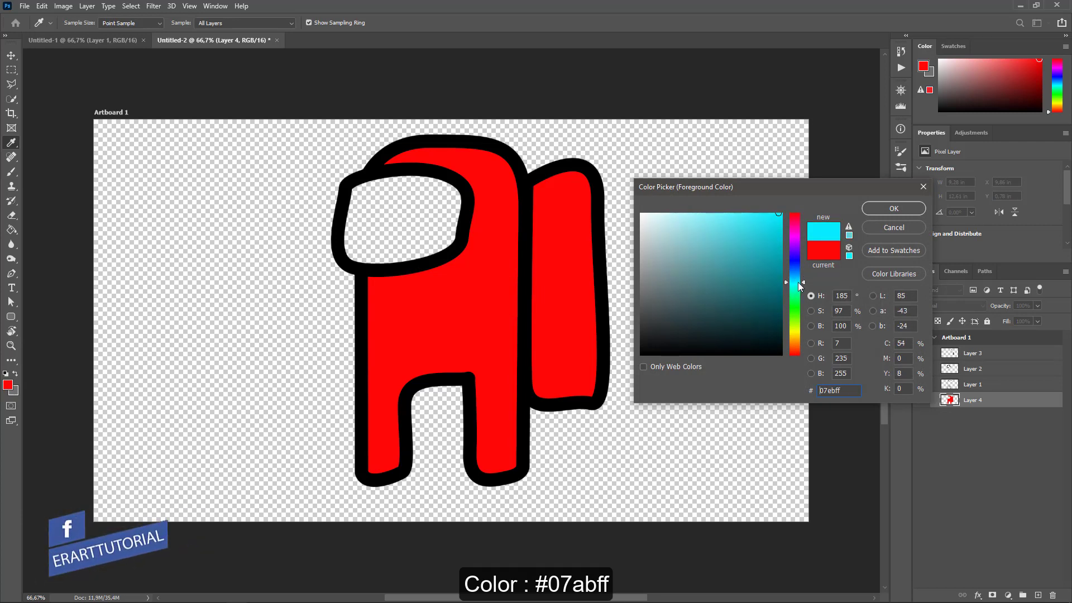
pyautogui.click(900, 209)
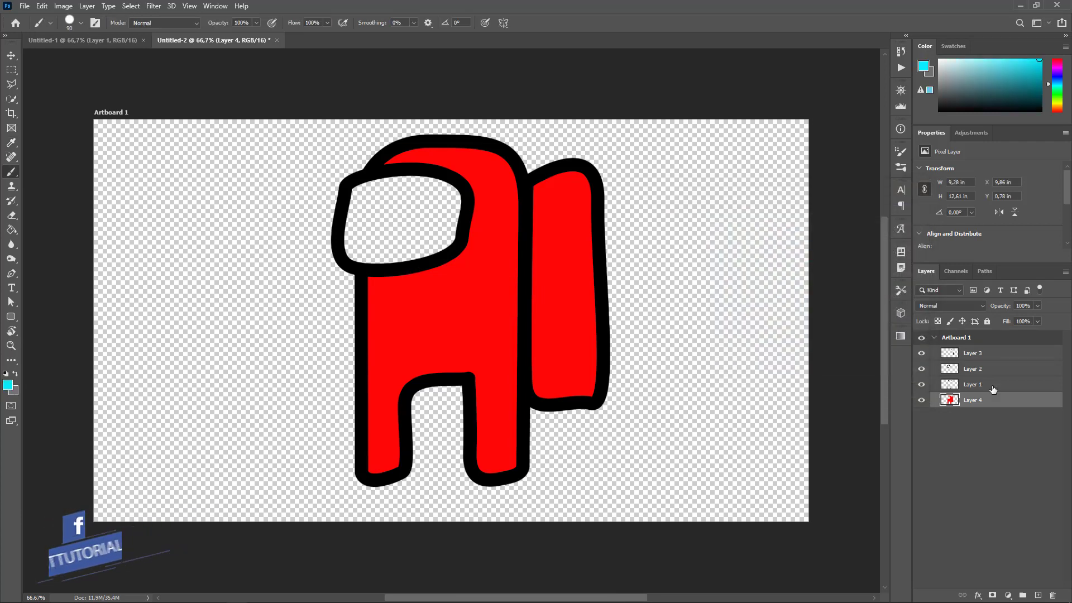
pyautogui.hotkey('ctrl', 'shift', 'alt', 'n')
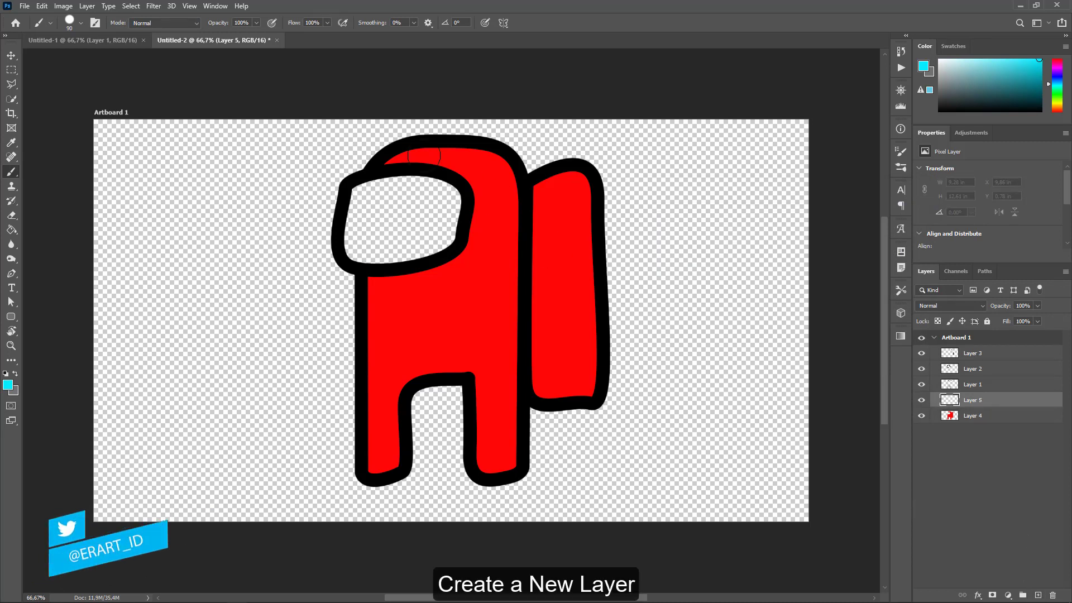
pyautogui.moveTo(441, 192)
pyautogui.mouseDown()
pyautogui.moveTo(381, 250)
pyautogui.moveTo(430, 189)
pyautogui.moveTo(434, 238)
pyautogui.mouseUp()
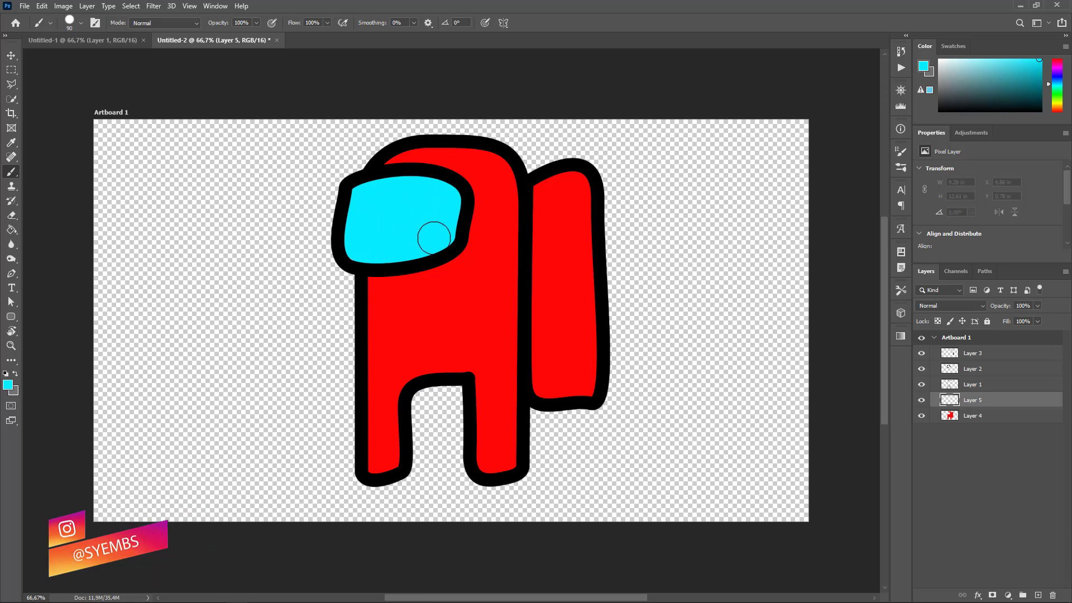
# Paint a white #ffffff highlight across the visor top on its own new layer
pyautogui.click(8, 384)
pyautogui.write('ffffff')
pyautogui.click(893, 209)
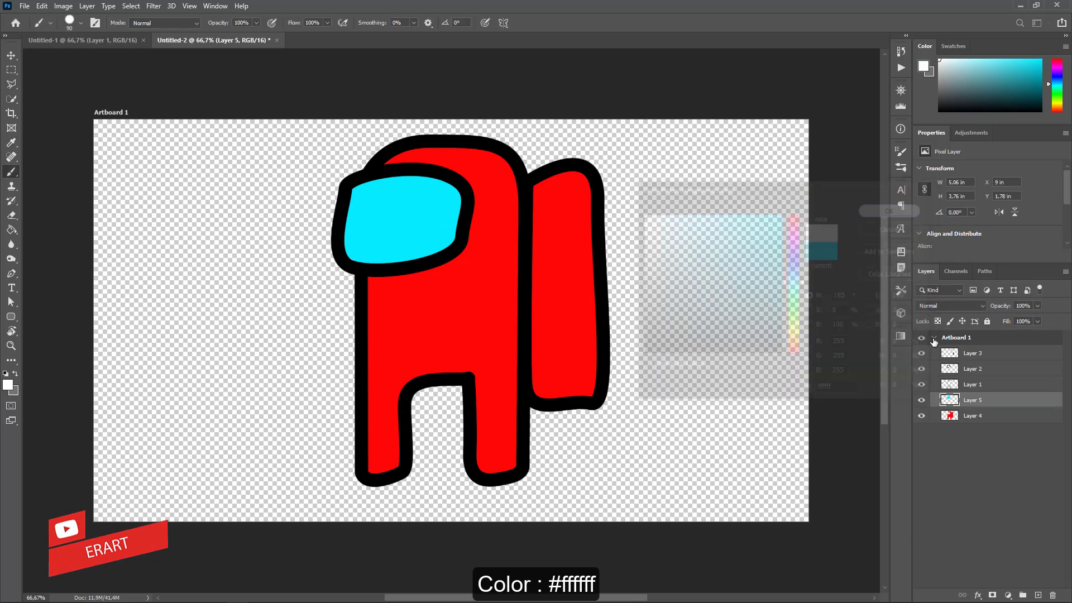
pyautogui.click(1037, 595)
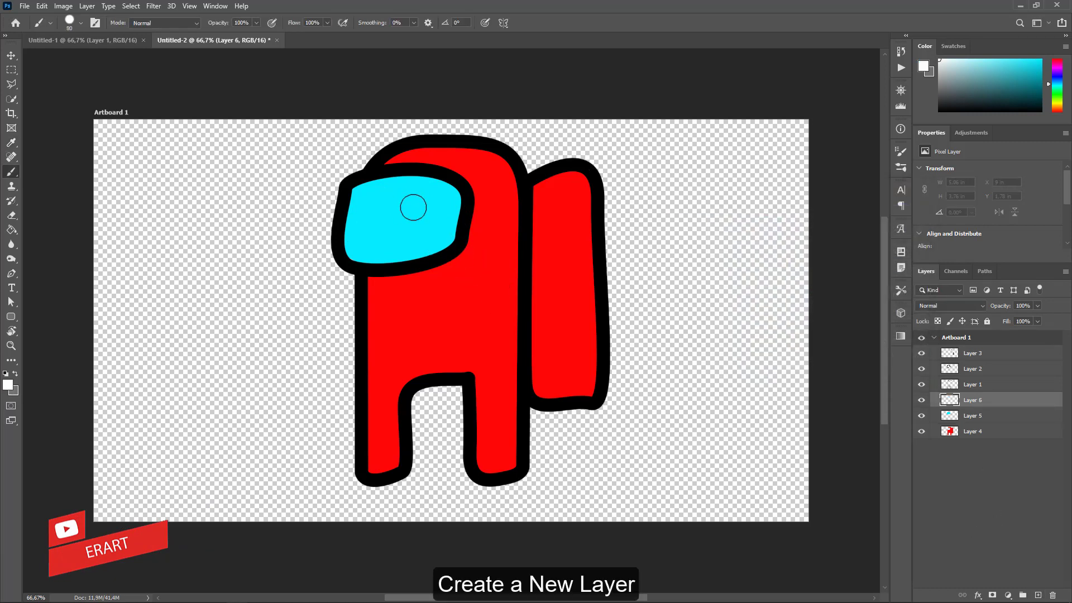
pyautogui.press('[')
pyautogui.press('[')
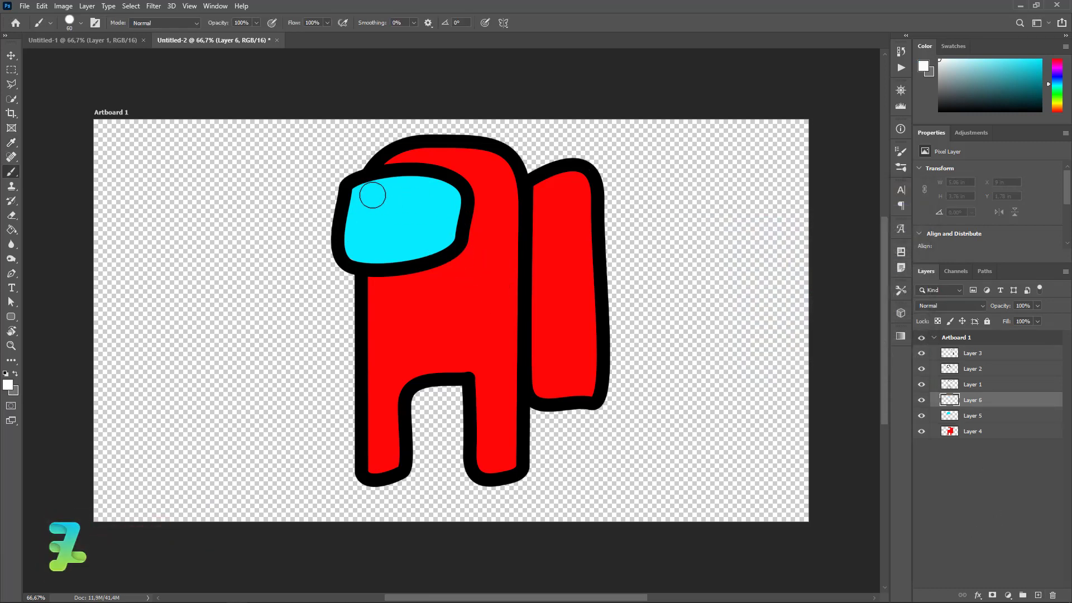
pyautogui.moveTo(372, 195); pyautogui.dragTo(399, 194)
pyautogui.press('[')
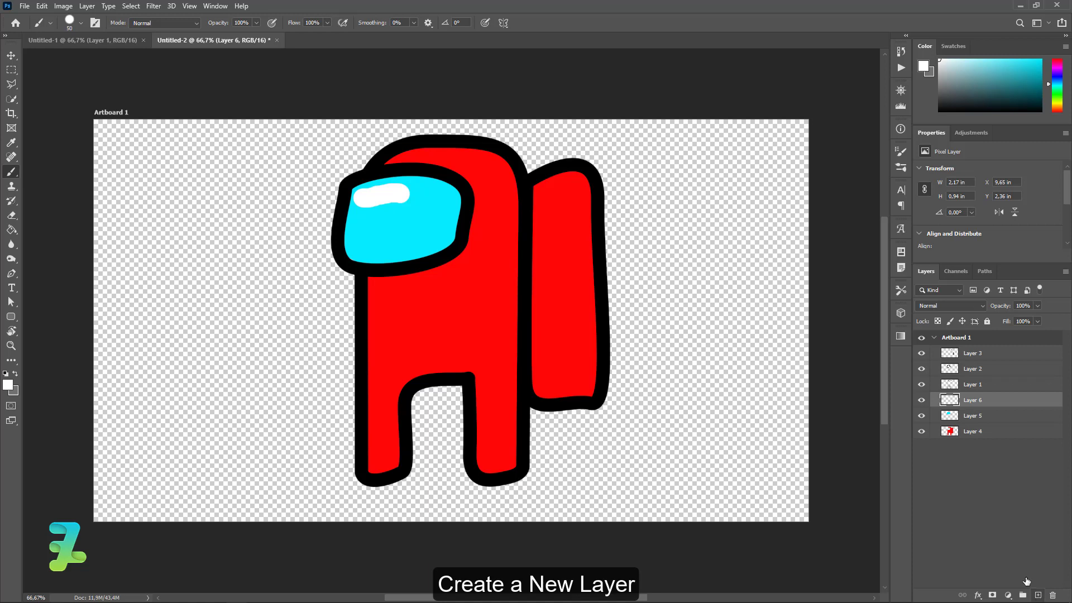
pyautogui.click(1037, 595)
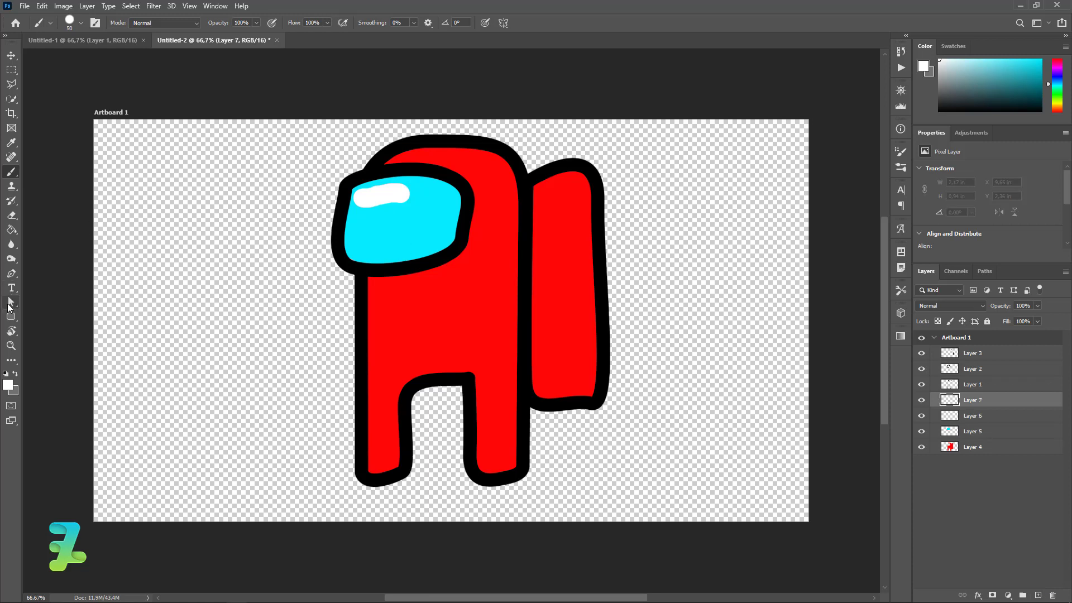
# Trace the lower part of the visor with the Pen tool and convert it to a selection
pyautogui.click(12, 274)
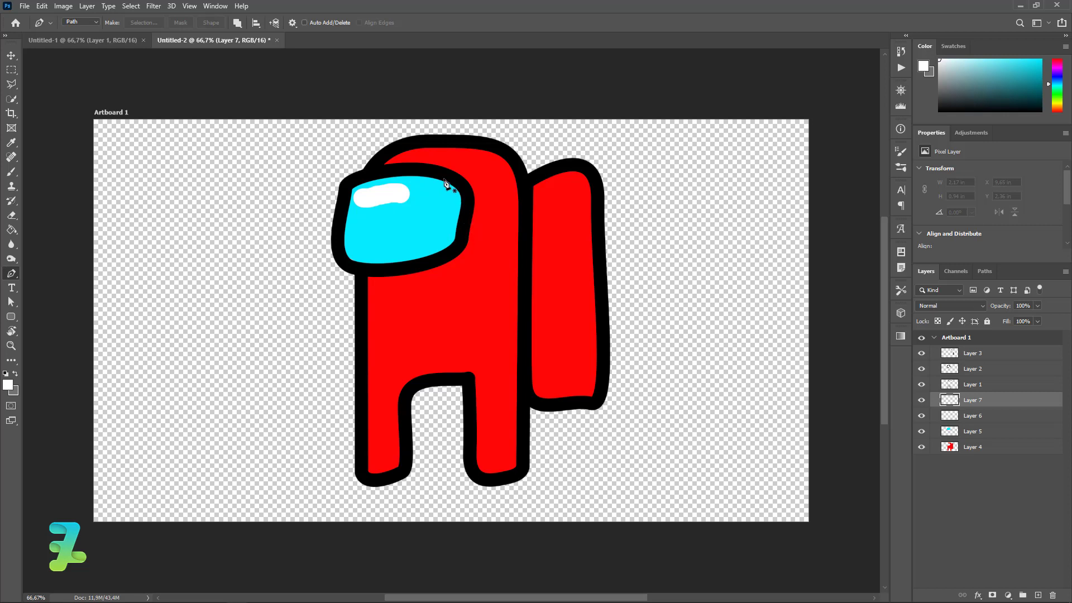
pyautogui.moveTo(444, 179); pyautogui.dragTo(445, 182)
pyautogui.moveTo(392, 241); pyautogui.dragTo(403, 237)
pyautogui.hotkey('ctrl', 'z')
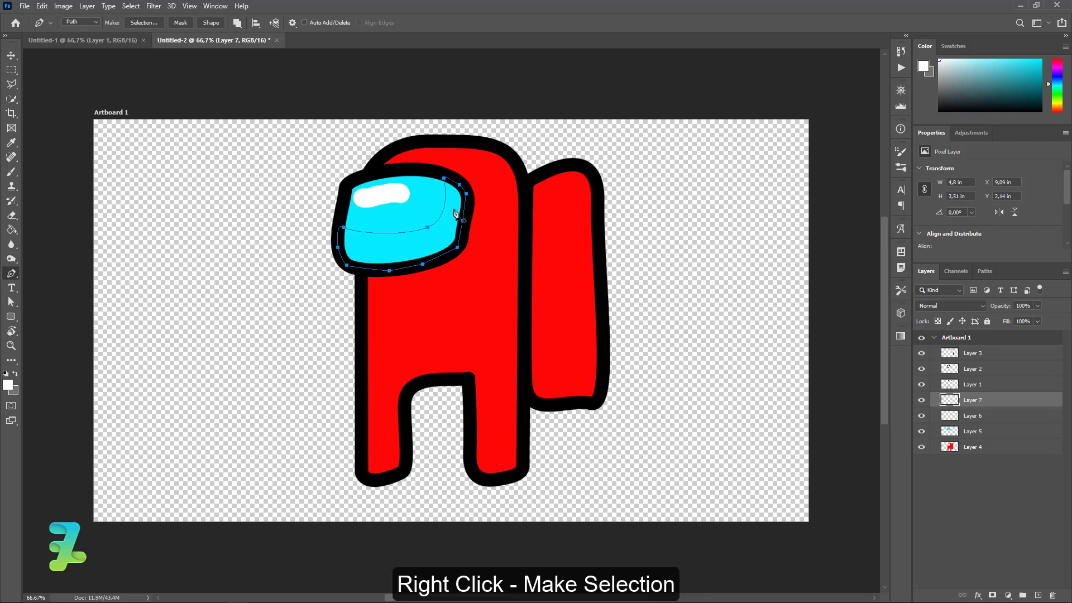
pyautogui.rightClick(452, 207)
pyautogui.click(491, 256)
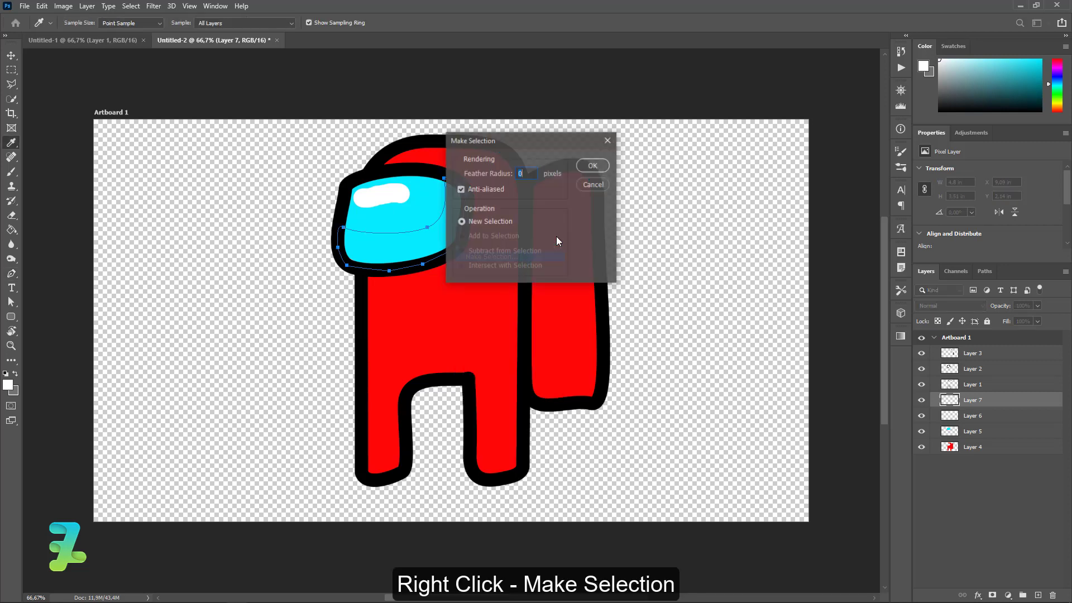
pyautogui.click(585, 167)
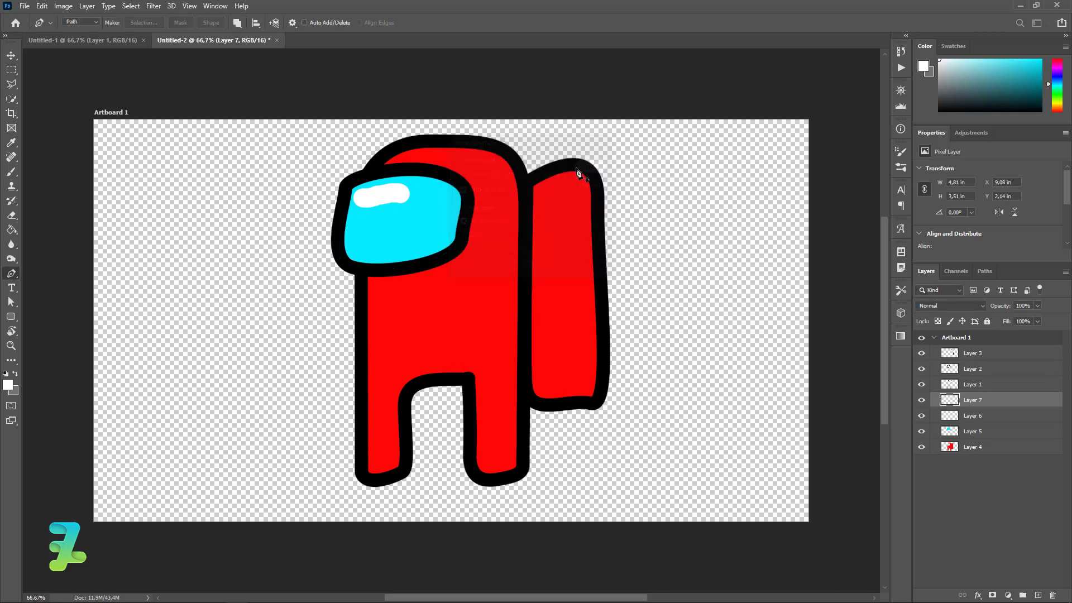
# Brush dark grey #373d3e inside the visor selection, then deselect
pyautogui.click(8, 384)
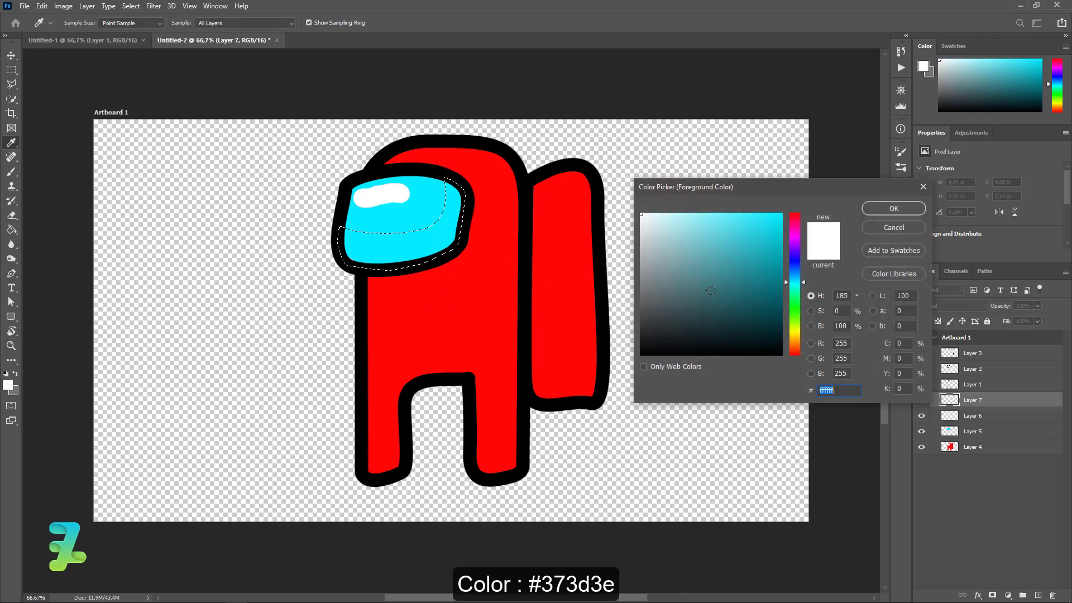
pyautogui.moveTo(650, 321); pyautogui.dragTo(653, 316)
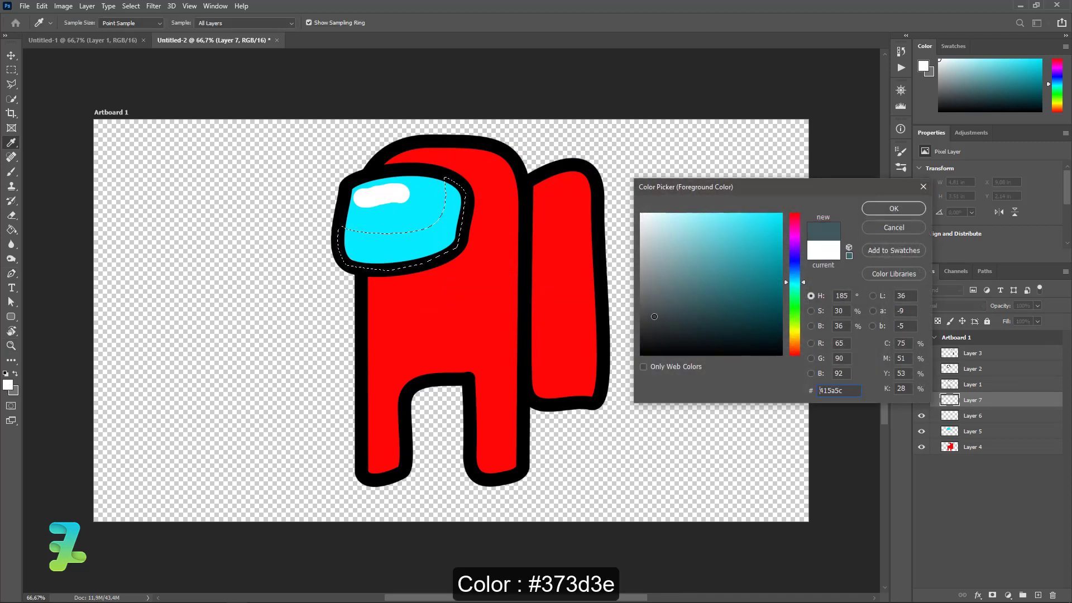
pyautogui.click(893, 208)
pyautogui.click(11, 172)
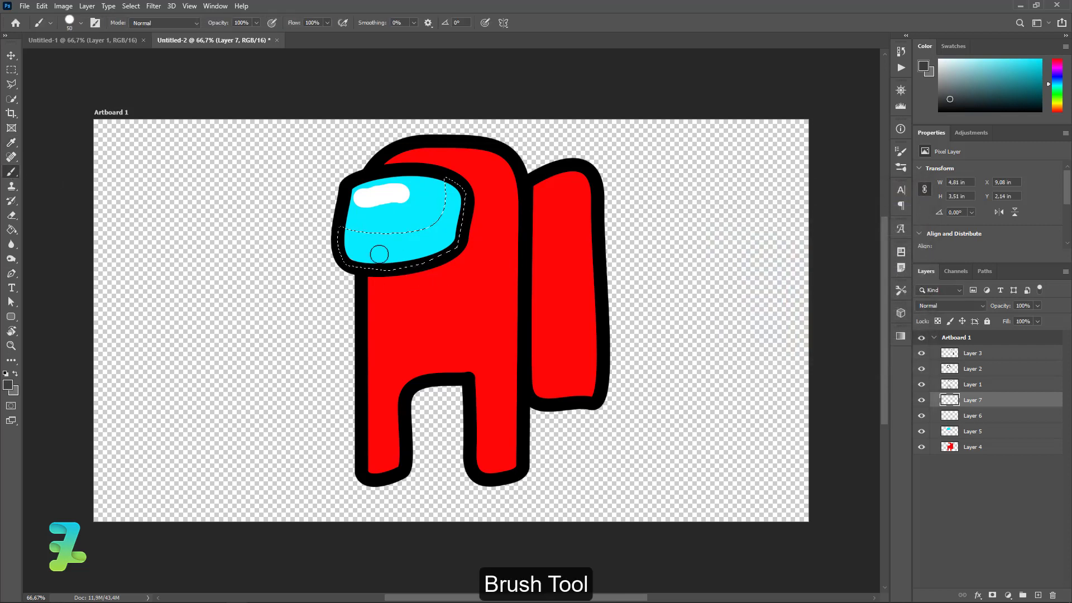
pyautogui.moveTo(379, 254); pyautogui.dragTo(347, 231)
pyautogui.moveTo(376, 276)
pyautogui.mouseDown()
pyautogui.moveTo(452, 213)
pyautogui.moveTo(389, 261)
pyautogui.mouseUp()
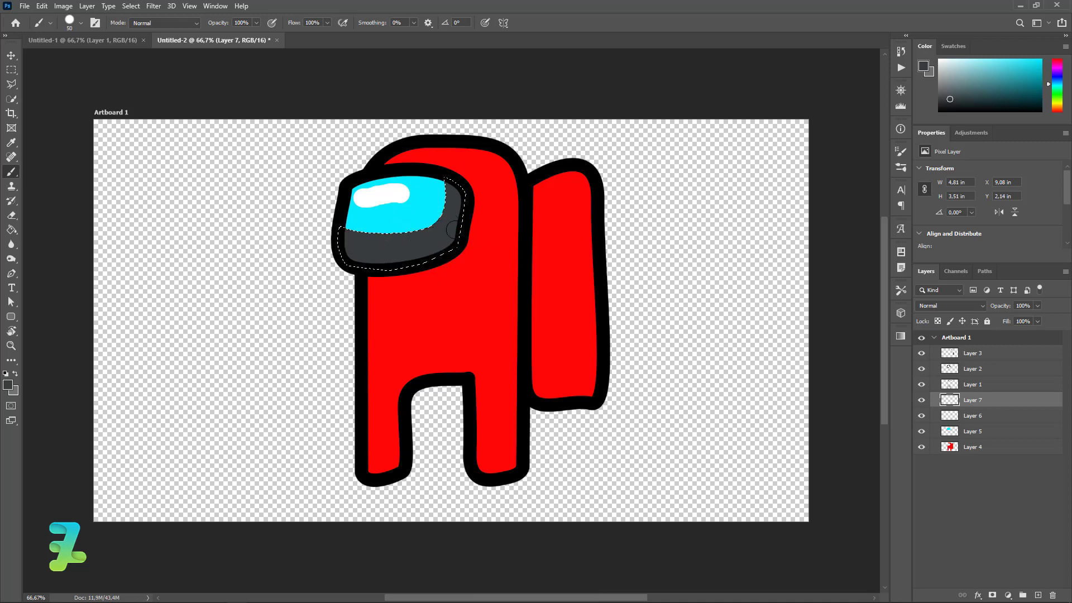
pyautogui.hotkey('ctrl', 'd')
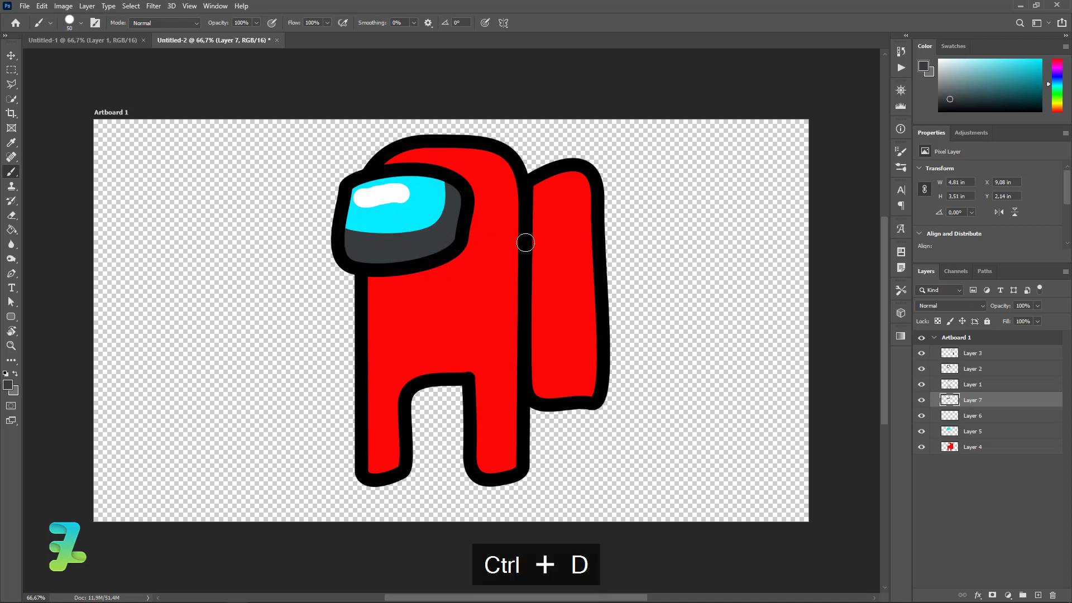
# Add a new Layer 8 above Layer 4 and trace a closed path around the lower body and legs
pyautogui.click(981, 444)
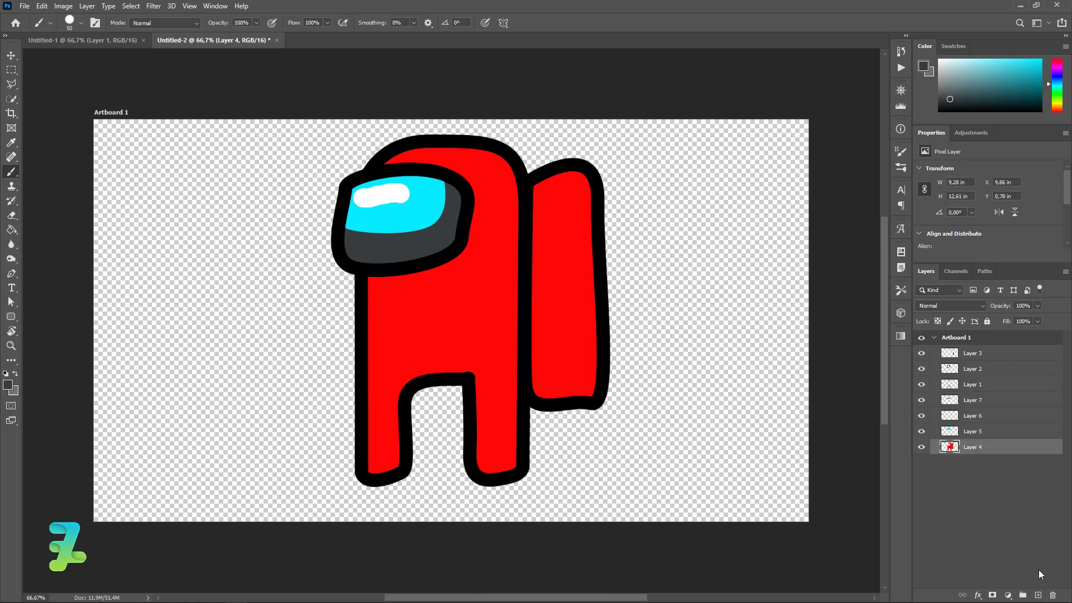
pyautogui.click(1038, 595)
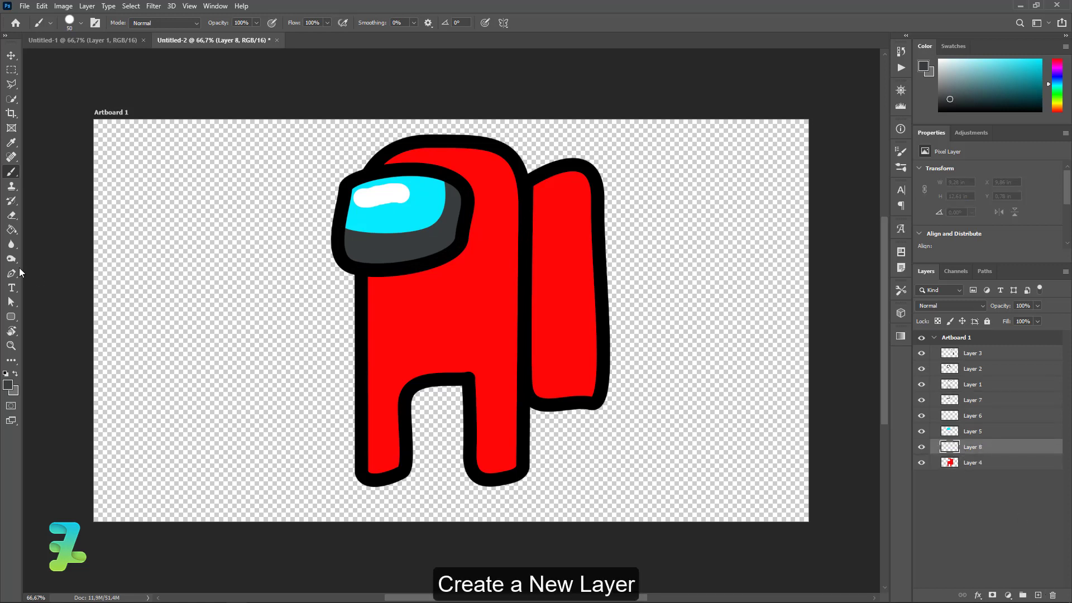
pyautogui.click(12, 273)
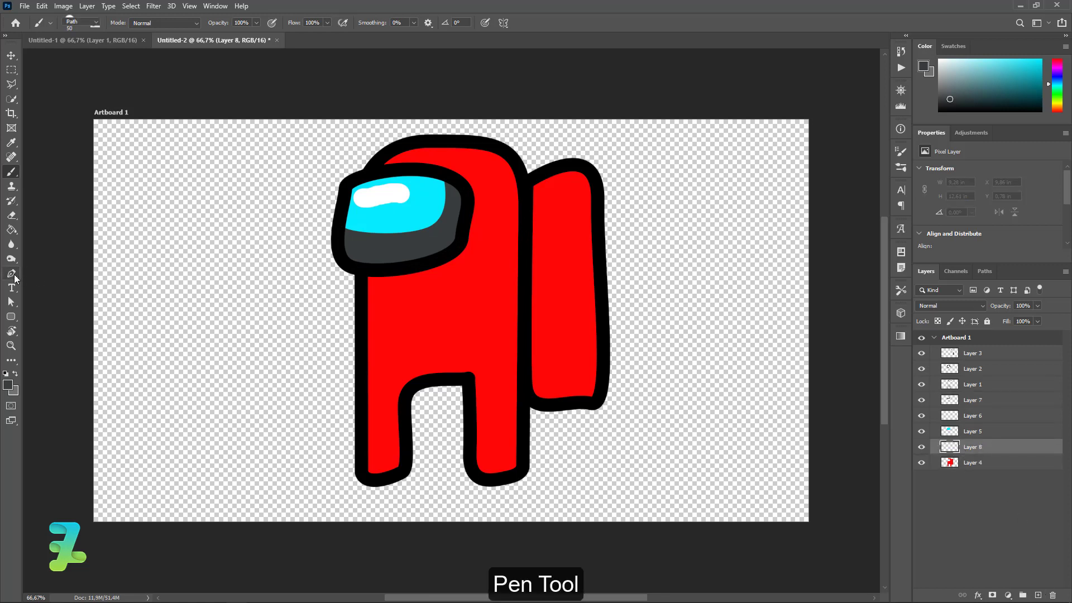
pyautogui.click(368, 332)
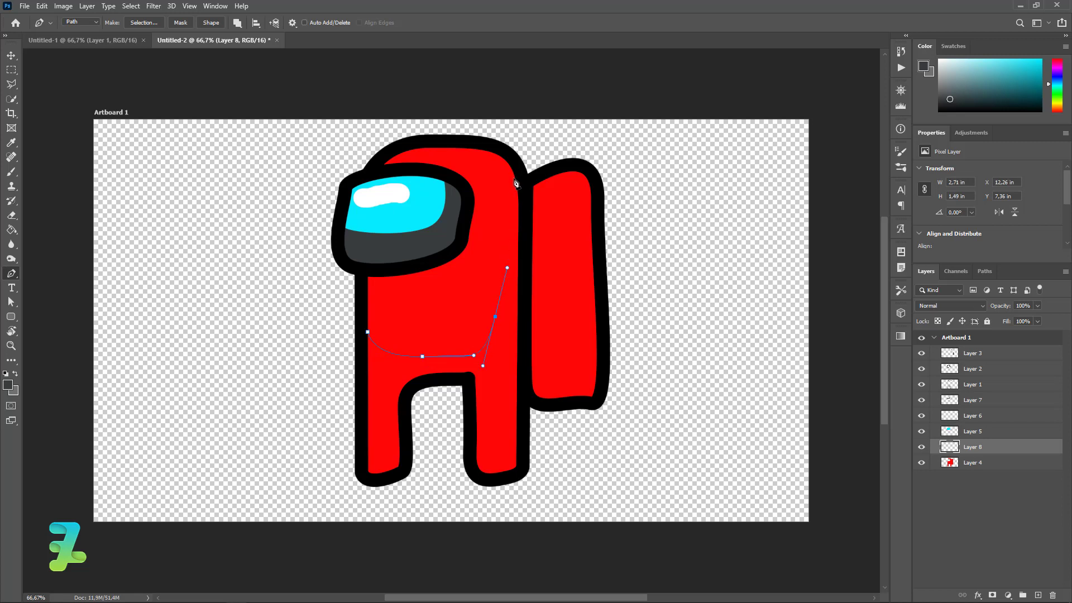
pyautogui.moveTo(517, 179); pyautogui.dragTo(513, 153)
pyautogui.click(524, 213)
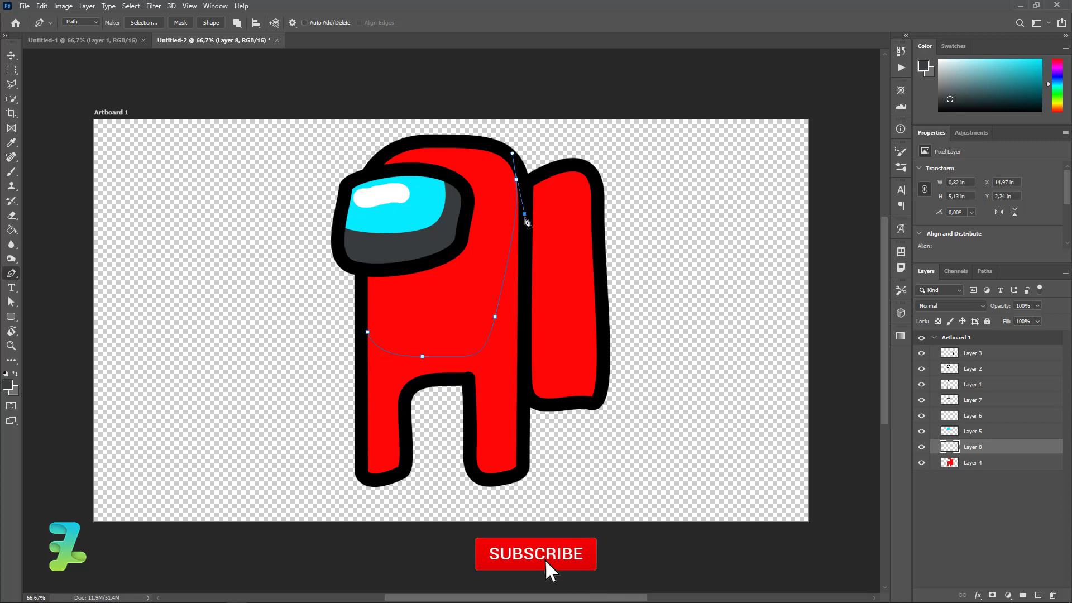
pyautogui.click(525, 369)
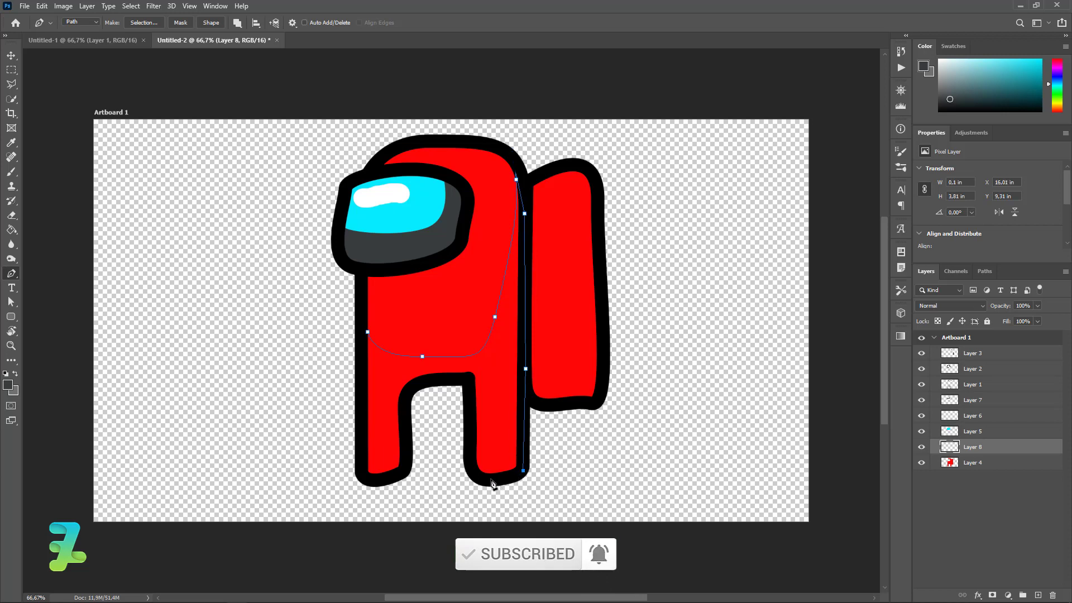
pyautogui.click(466, 382)
pyautogui.click(414, 383)
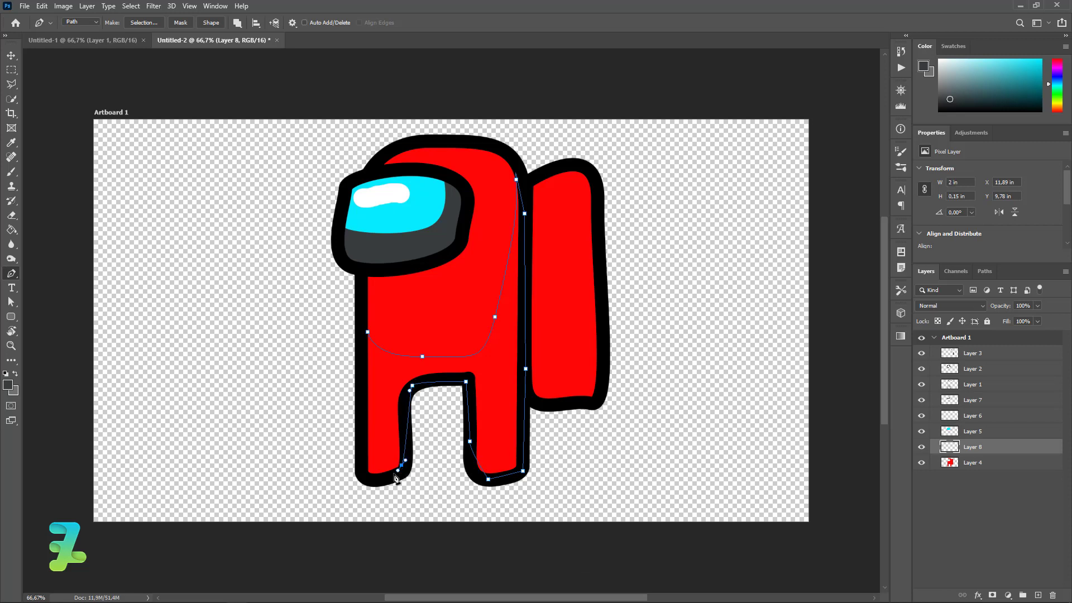
pyautogui.click(363, 352)
pyautogui.click(367, 334)
# Turn the path into a selection and set the foreground colour to dark red #802020
pyautogui.rightClick(368, 335)
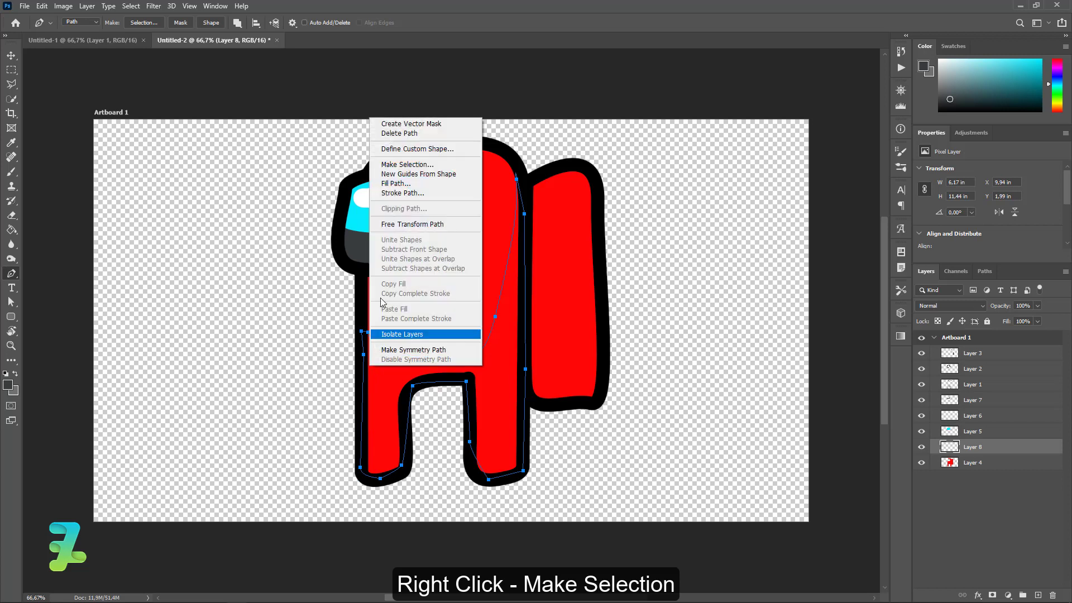
pyautogui.click(408, 164)
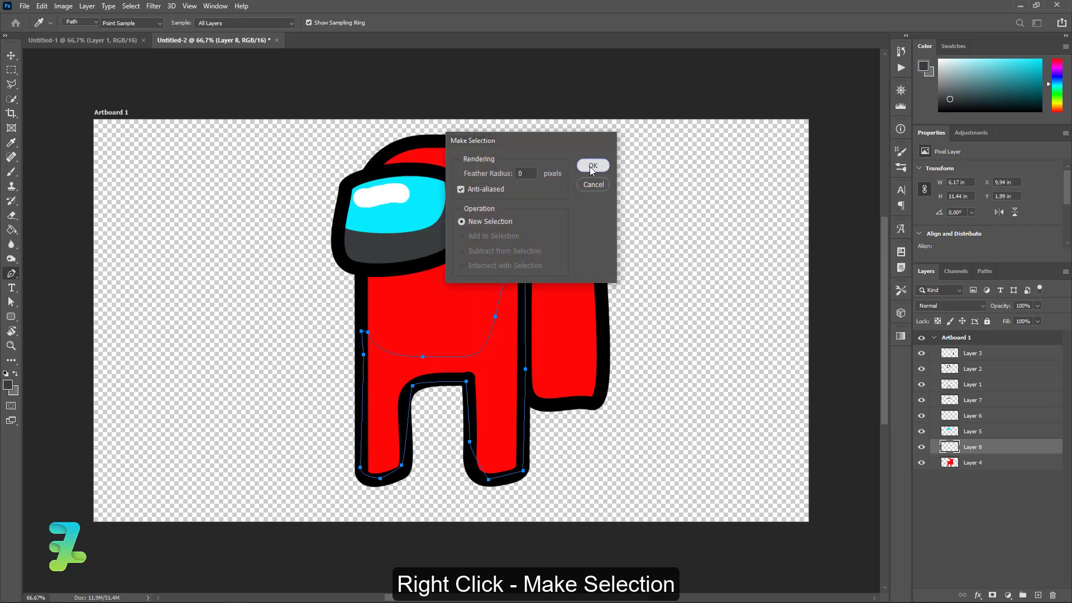
pyautogui.click(589, 166)
pyautogui.click(9, 387)
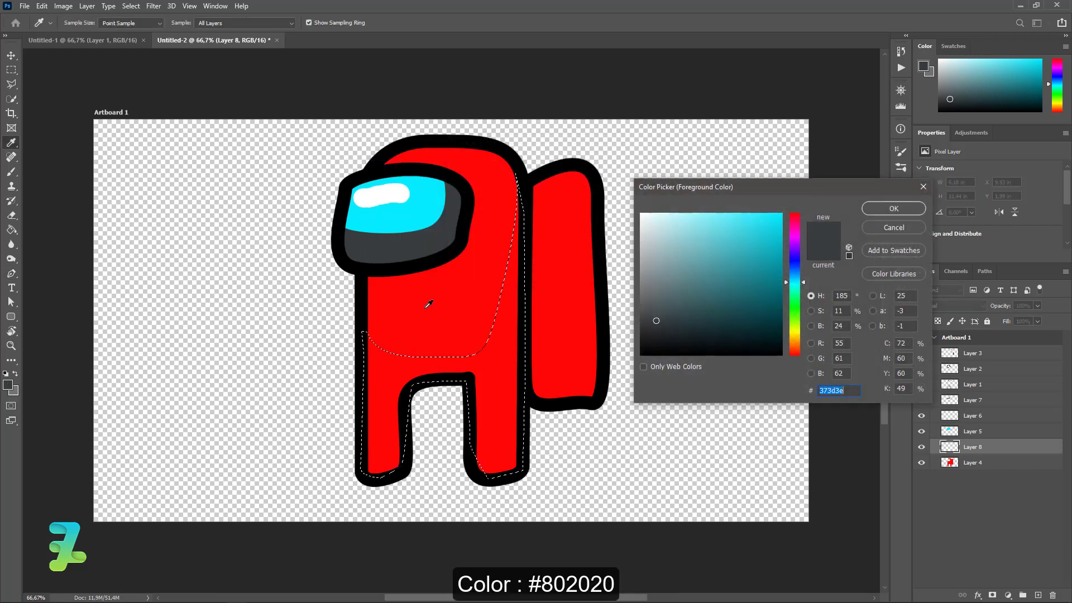
pyautogui.click(426, 304)
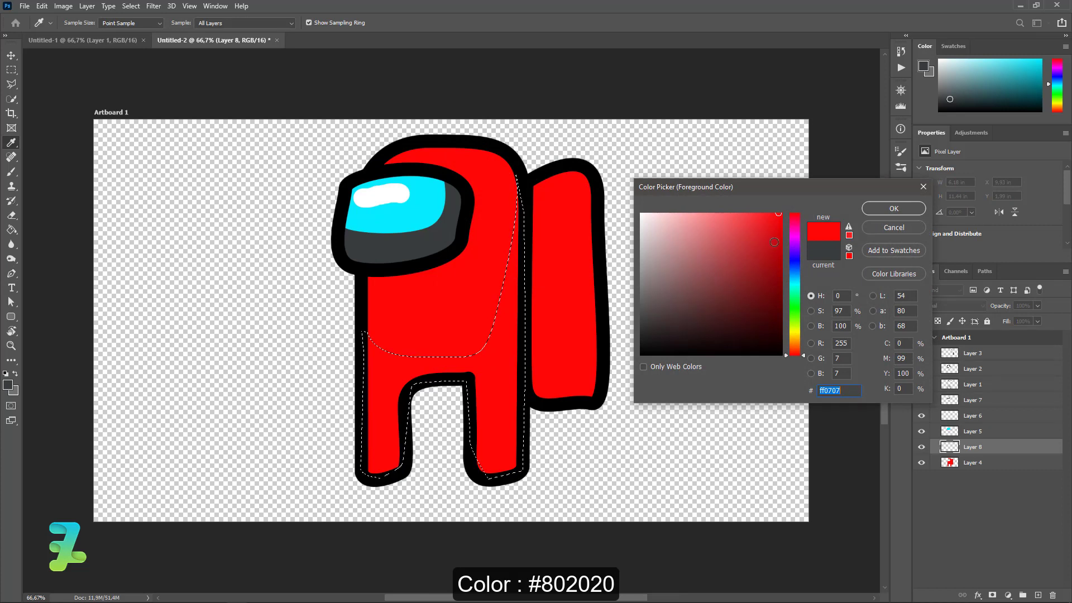
pyautogui.write('911414')
pyautogui.moveTo(763, 268); pyautogui.dragTo(747, 284)
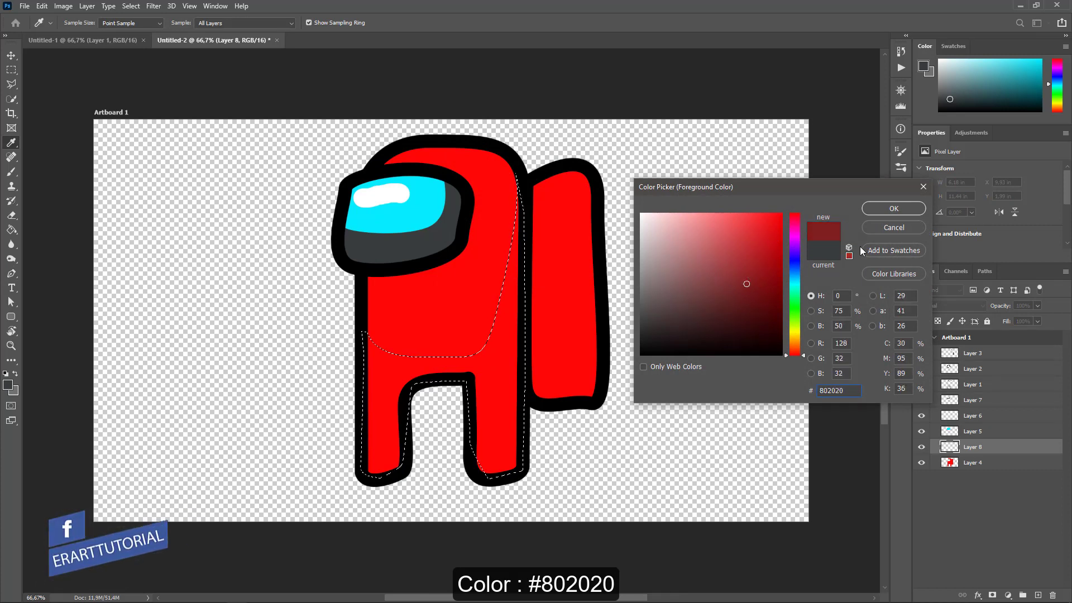
pyautogui.click(883, 209)
# Brush dark red over both legs and the lower body on Layer 8, then deselect
pyautogui.press('p')
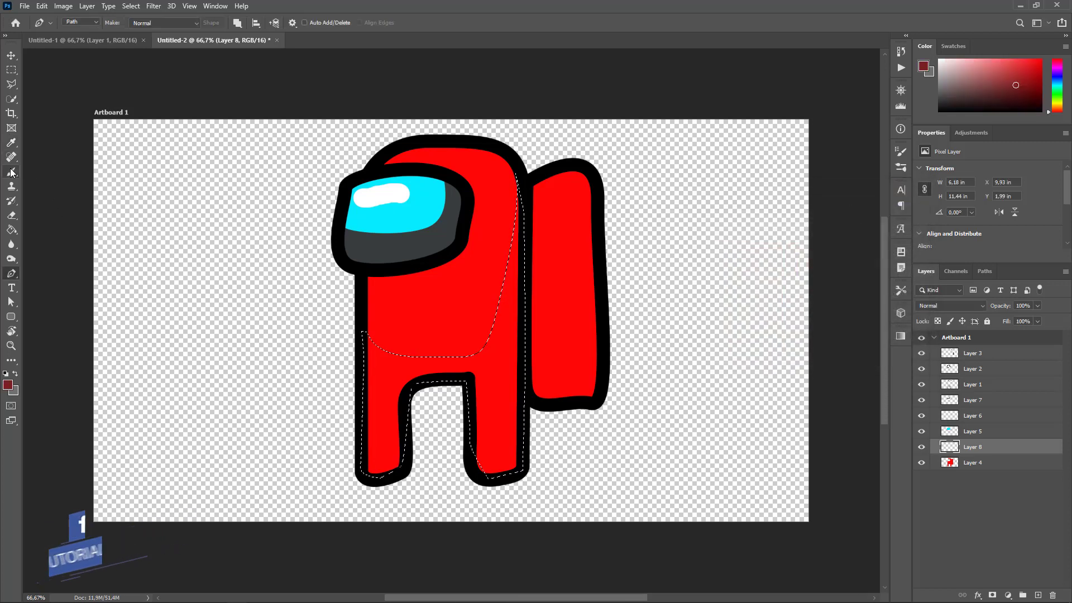
pyautogui.click(11, 171)
pyautogui.moveTo(366, 338); pyautogui.dragTo(381, 455)
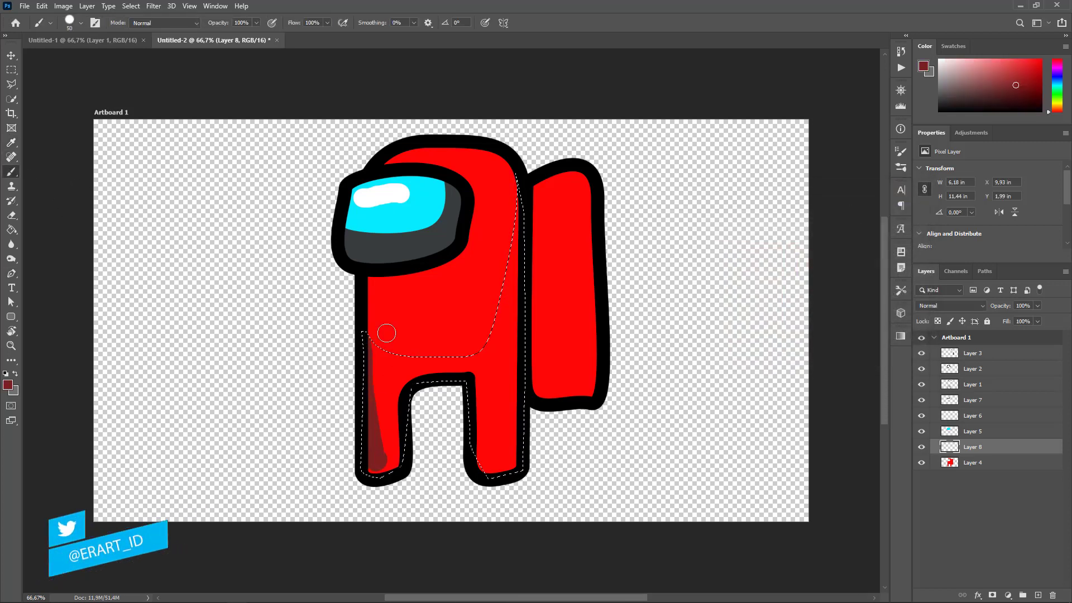
pyautogui.moveTo(386, 333); pyautogui.dragTo(384, 455)
pyautogui.moveTo(391, 385); pyautogui.dragTo(382, 462)
pyautogui.moveTo(457, 366)
pyautogui.mouseDown()
pyautogui.moveTo(438, 363)
pyautogui.moveTo(522, 215)
pyautogui.moveTo(496, 413)
pyautogui.moveTo(521, 321)
pyautogui.moveTo(484, 441)
pyautogui.moveTo(489, 477)
pyautogui.moveTo(514, 466)
pyautogui.mouseUp()
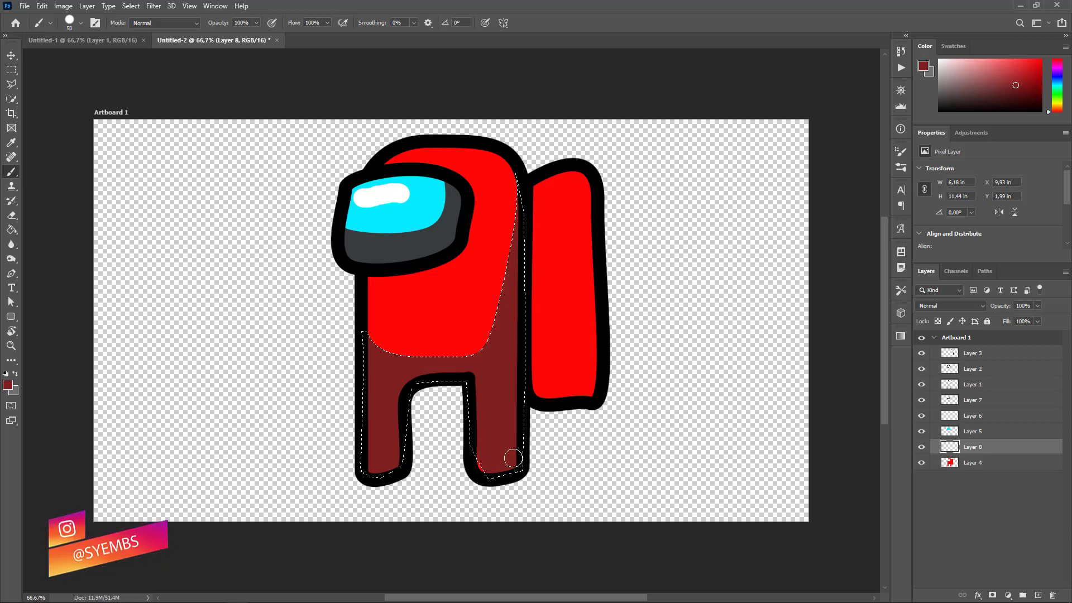
pyautogui.hotkey('ctrl', 'd')
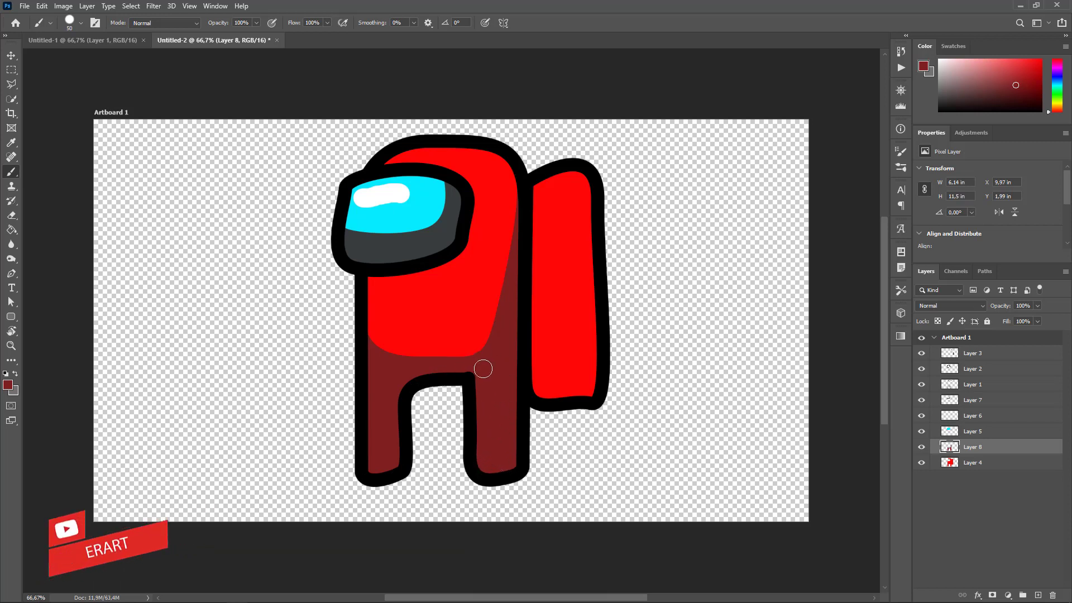
pyautogui.hotkey('ctrl', 'z')
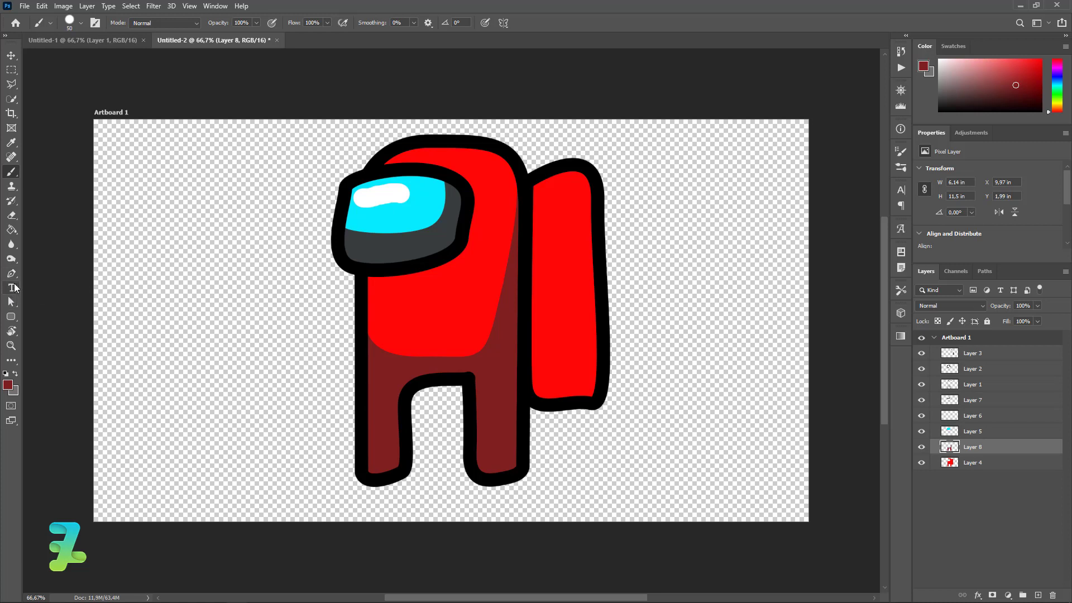
pyautogui.click(12, 273)
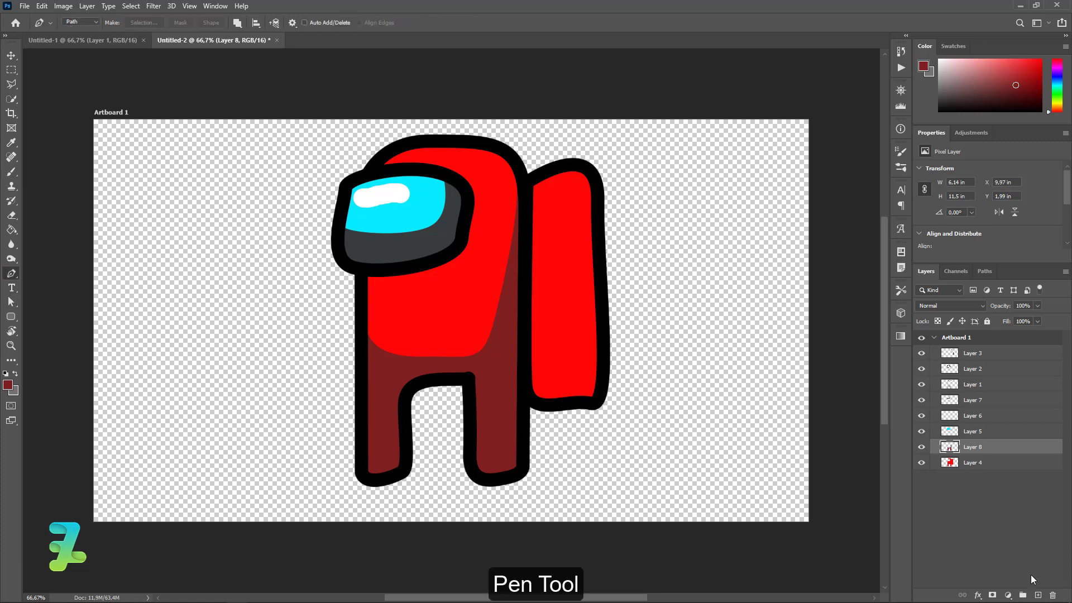
# Add a new Layer 9 and turn a Pen path around the backpack into a selection
pyautogui.click(1038, 595)
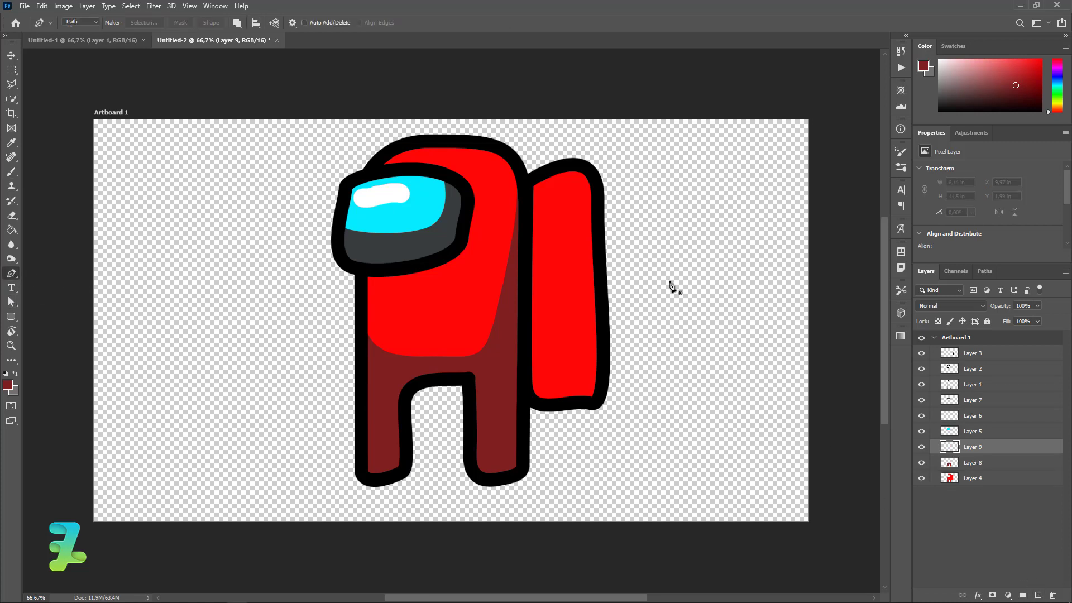
pyautogui.click(530, 205)
pyautogui.moveTo(601, 214); pyautogui.dragTo(600, 227)
pyautogui.moveTo(605, 375)
pyautogui.mouseDown()
pyautogui.moveTo(569, 402)
pyautogui.moveTo(531, 391)
pyautogui.mouseUp()
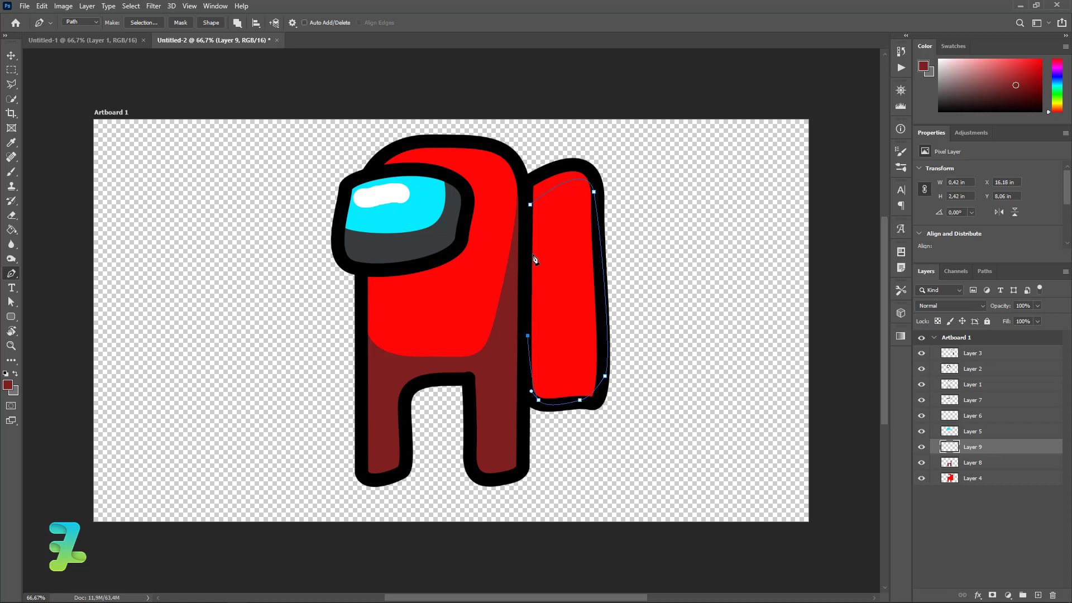
pyautogui.hotkey('ctrl', 'z')
pyautogui.moveTo(525, 315); pyautogui.dragTo(527, 243)
pyautogui.click(530, 205)
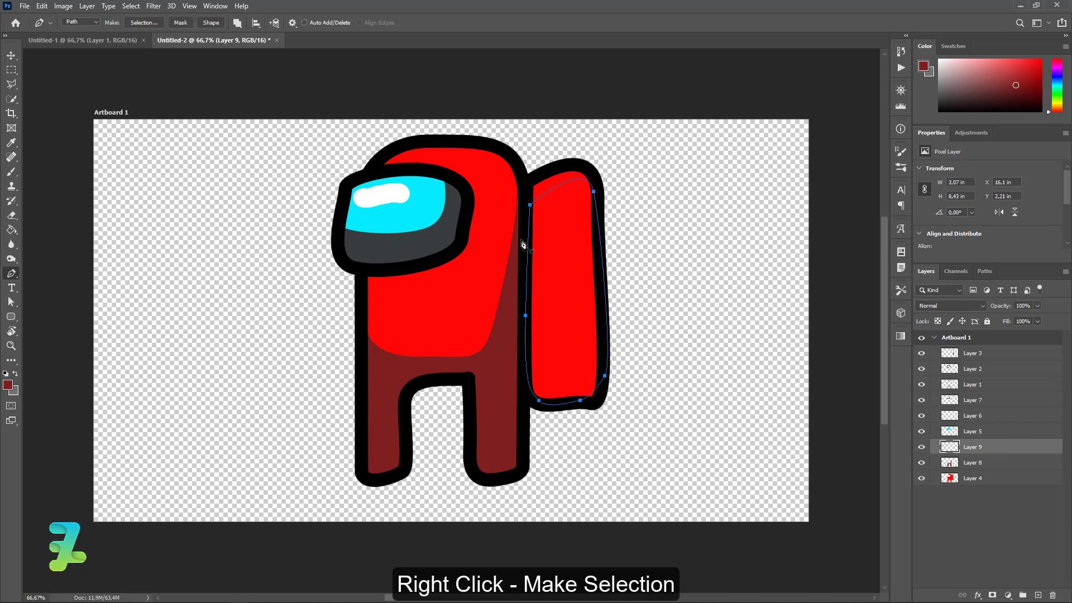
pyautogui.rightClick(523, 241)
pyautogui.click(538, 287)
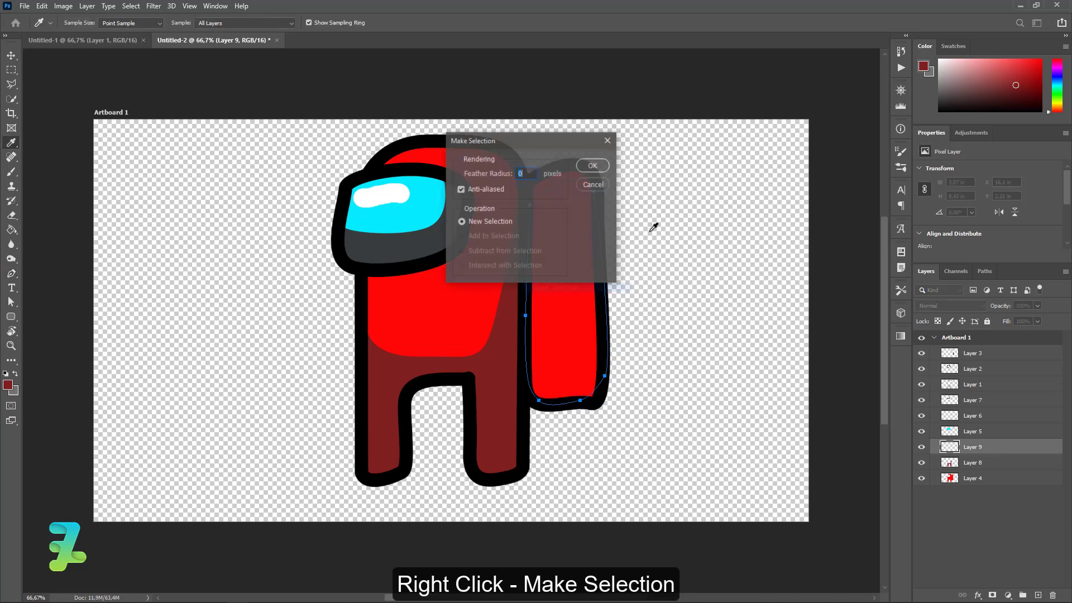
pyautogui.click(583, 168)
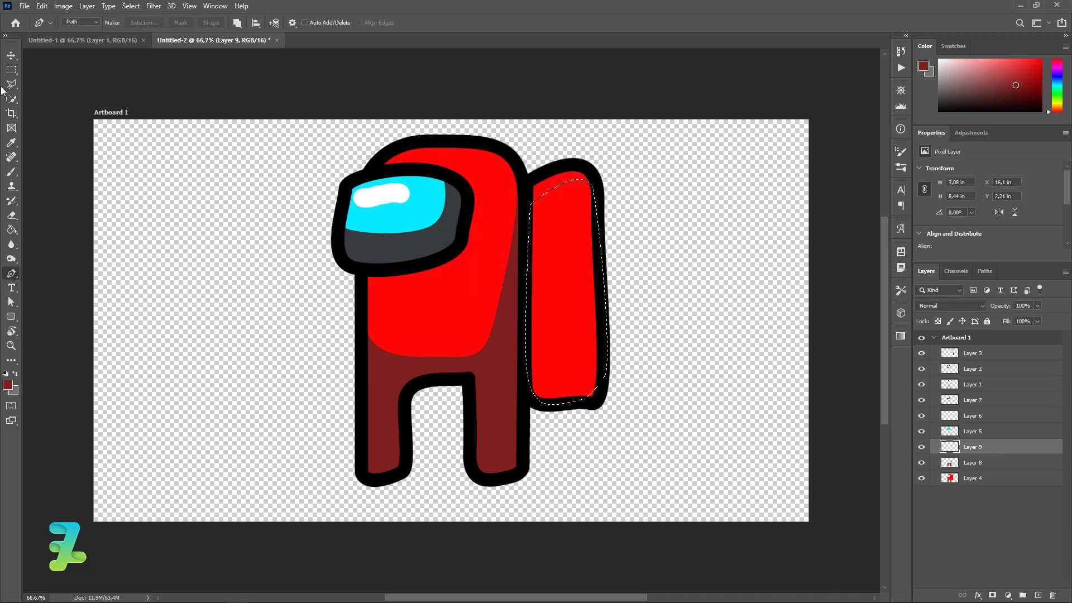
# Brush the backpack dark red, deselect, and touch up its lower-right corner
pyautogui.click(11, 173)
pyautogui.moveTo(530, 227)
pyautogui.mouseDown()
pyautogui.moveTo(550, 223)
pyautogui.moveTo(567, 184)
pyautogui.moveTo(586, 290)
pyautogui.moveTo(558, 212)
pyautogui.moveTo(537, 382)
pyautogui.moveTo(547, 312)
pyautogui.moveTo(573, 315)
pyautogui.moveTo(575, 291)
pyautogui.moveTo(585, 391)
pyautogui.moveTo(587, 289)
pyautogui.mouseUp()
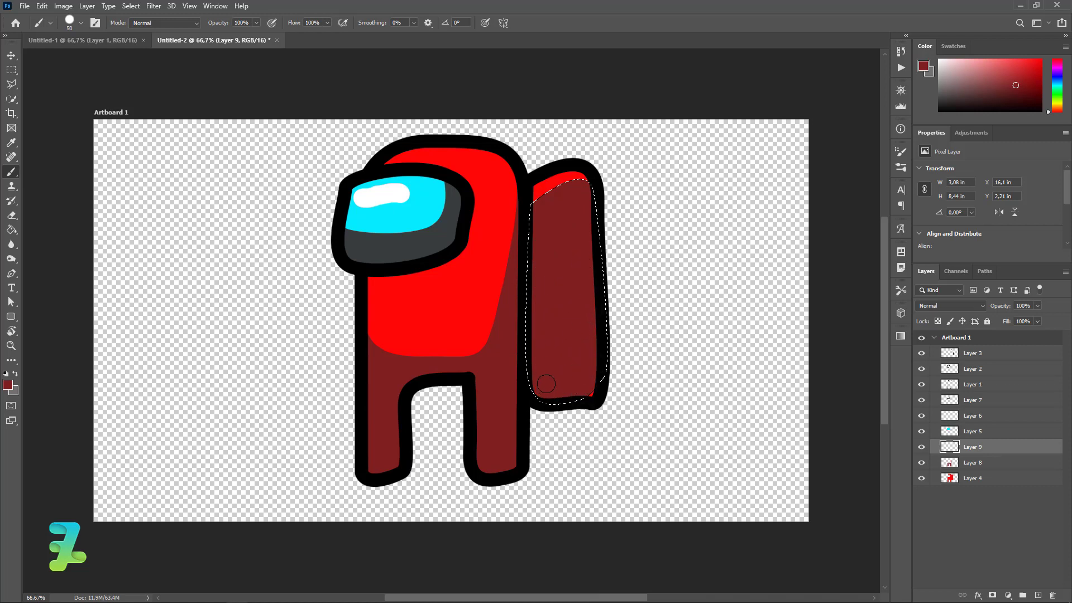
pyautogui.hotkey('ctrl', 'd')
pyautogui.moveTo(584, 385); pyautogui.dragTo(585, 390)
# Group visor Layers 7 through 5 into Group 1
pyautogui.click(11, 56)
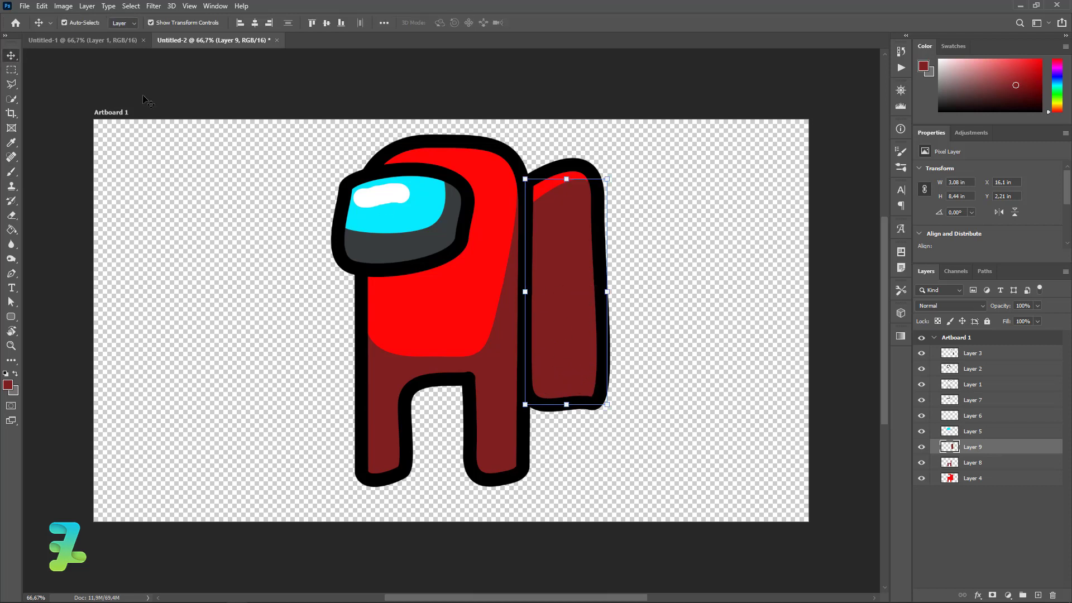
pyautogui.click(995, 477)
pyautogui.keyDown('shift'); pyautogui.click(998, 355); pyautogui.keyUp('shift')
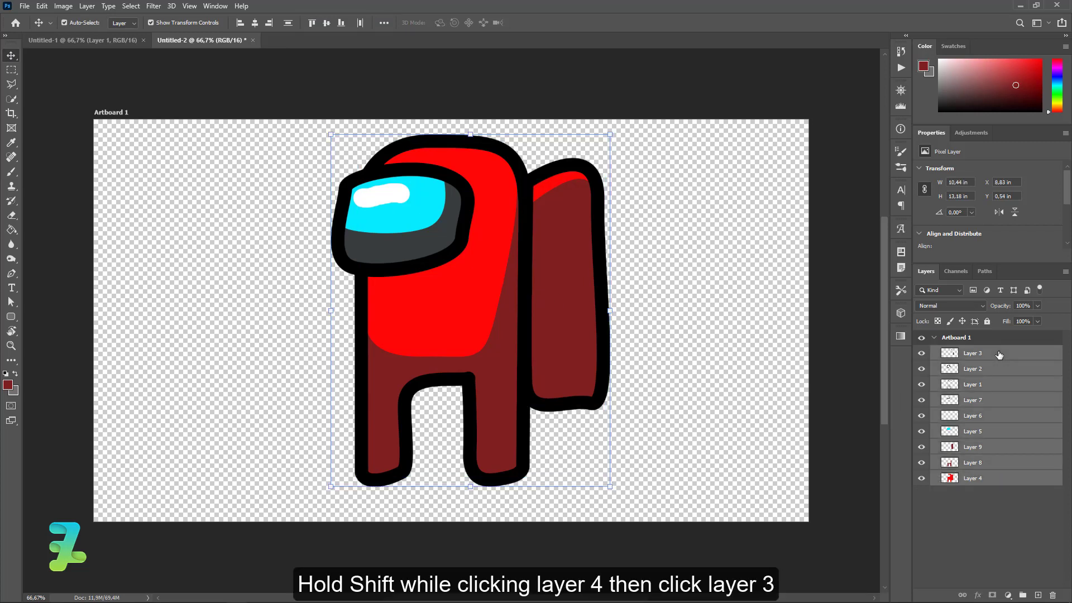
pyautogui.click(1000, 358)
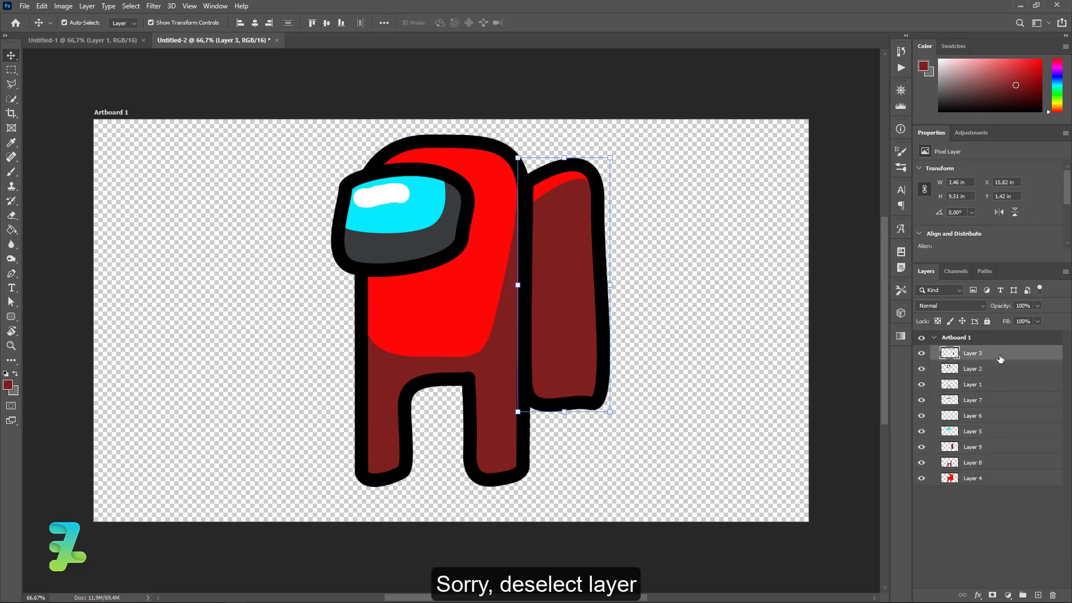
pyautogui.click(921, 353)
pyautogui.click(921, 368)
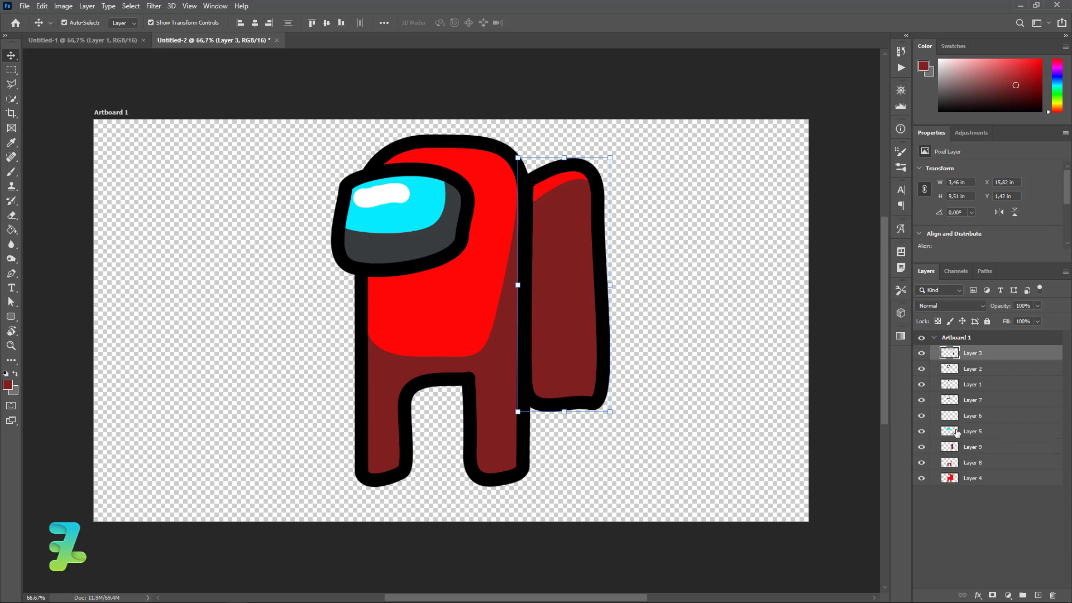
pyautogui.click(922, 431)
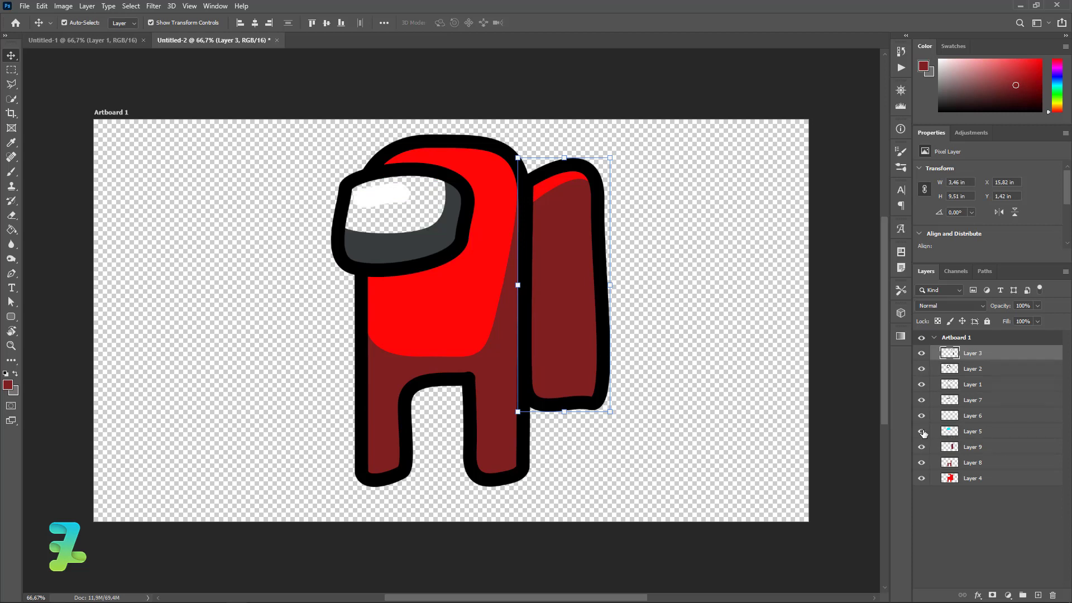
pyautogui.click(921, 415)
pyautogui.click(921, 400)
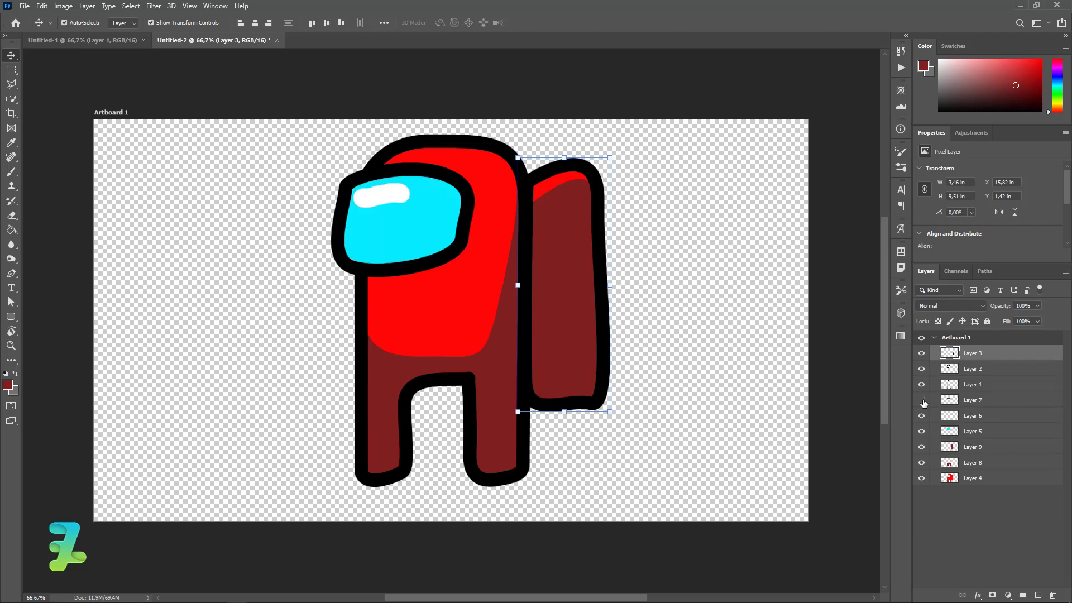
pyautogui.click(953, 402)
pyautogui.keyDown('shift'); pyautogui.click(954, 433); pyautogui.keyUp('shift')
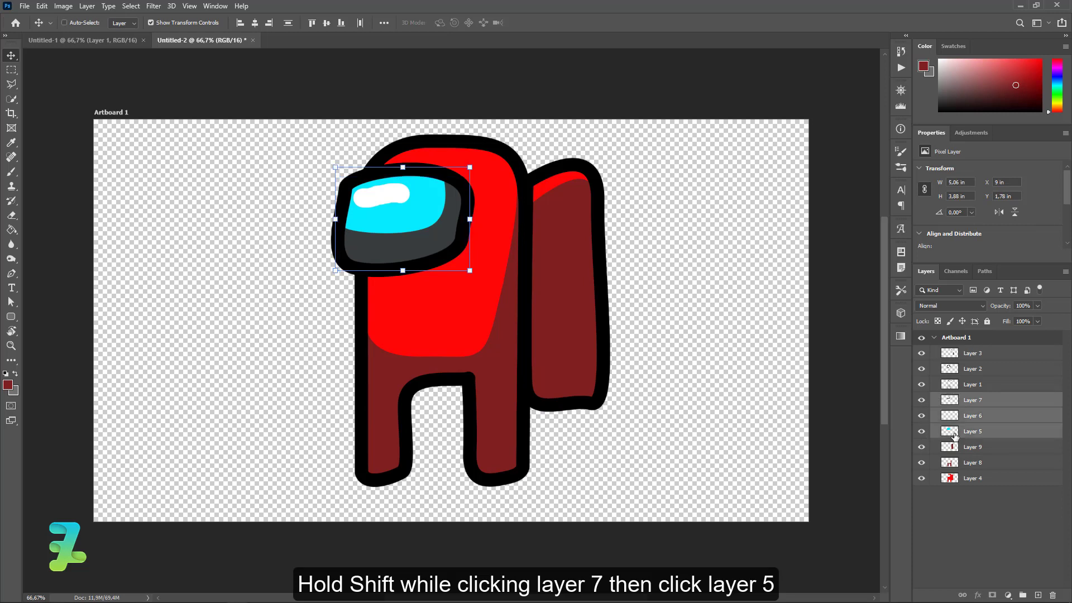
pyautogui.hotkey('ctrl', 'g')
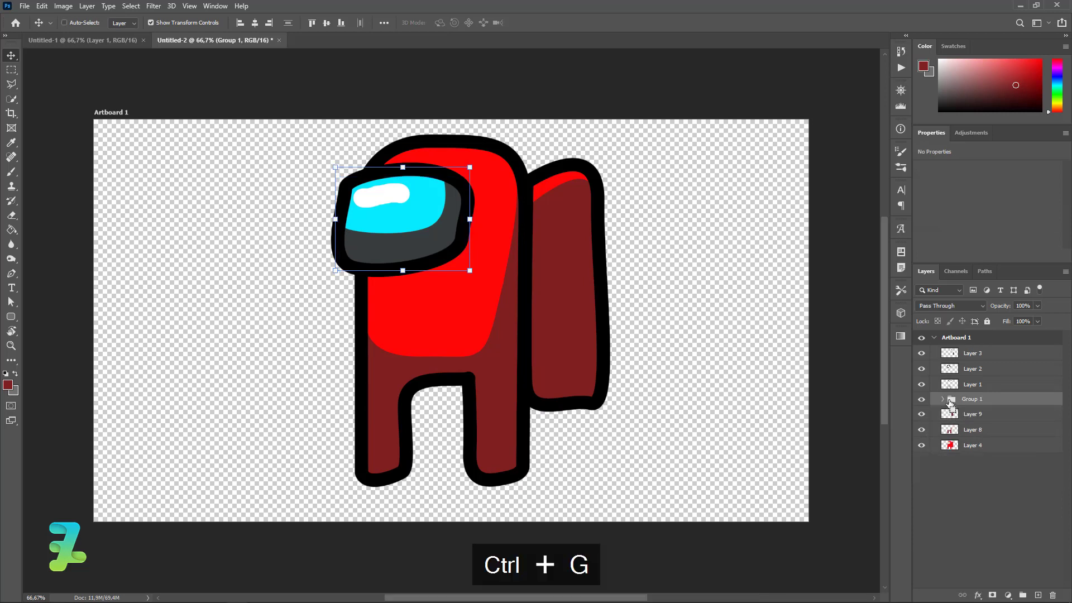
# Group Layer 2 with Group 1 into Group 2
pyautogui.moveTo(953, 401); pyautogui.dragTo(954, 373)
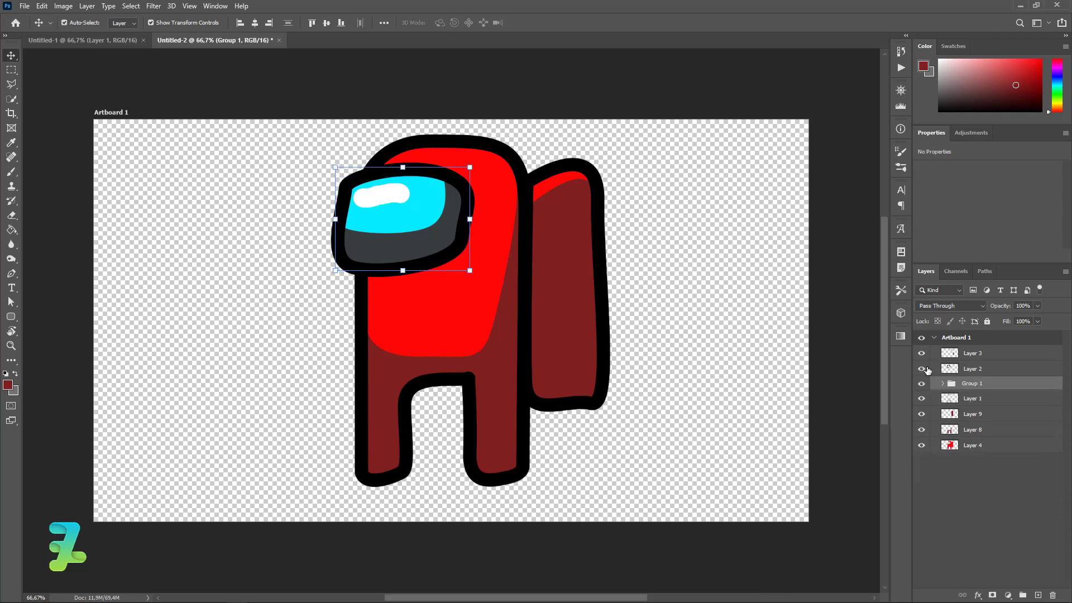
pyautogui.click(969, 370)
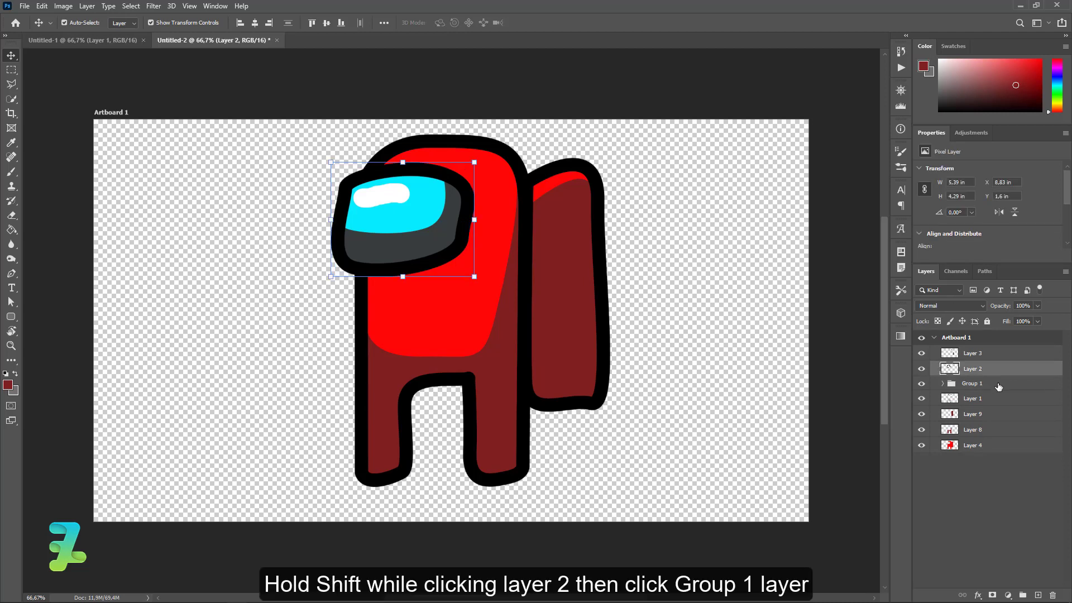
pyautogui.keyDown('shift'); pyautogui.click(998, 385); pyautogui.keyUp('shift')
pyautogui.hotkey('ctrl', 'g')
pyautogui.moveTo(997, 368); pyautogui.dragTo(994, 351)
# Group body Layers 3 through 4 into Group 3, then nest Groups 2 and 3 into Group 4
pyautogui.click(972, 367)
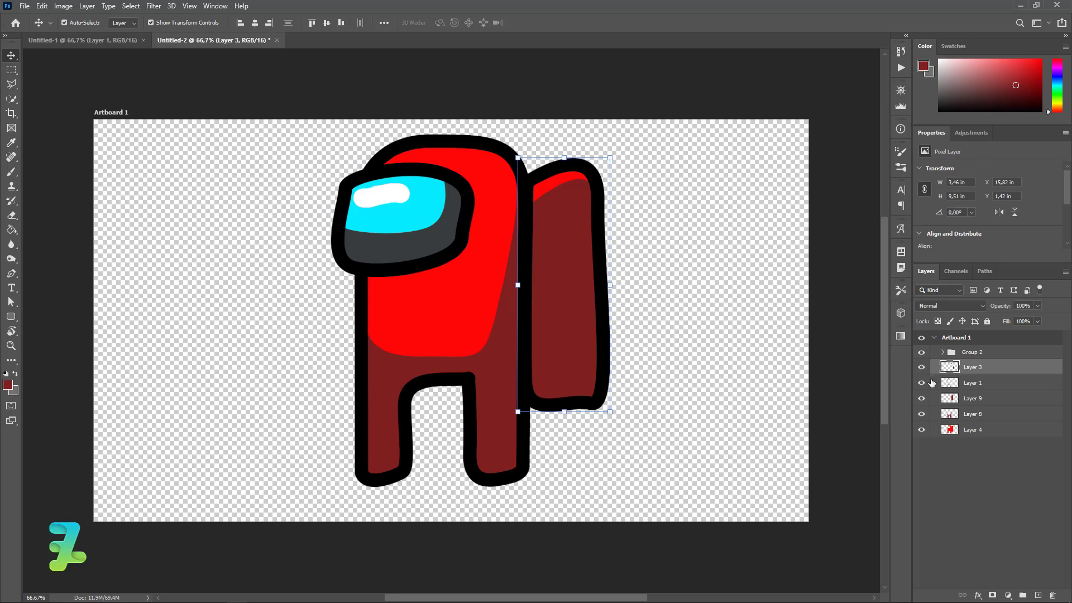
pyautogui.click(921, 367)
pyautogui.click(925, 384)
pyautogui.click(922, 398)
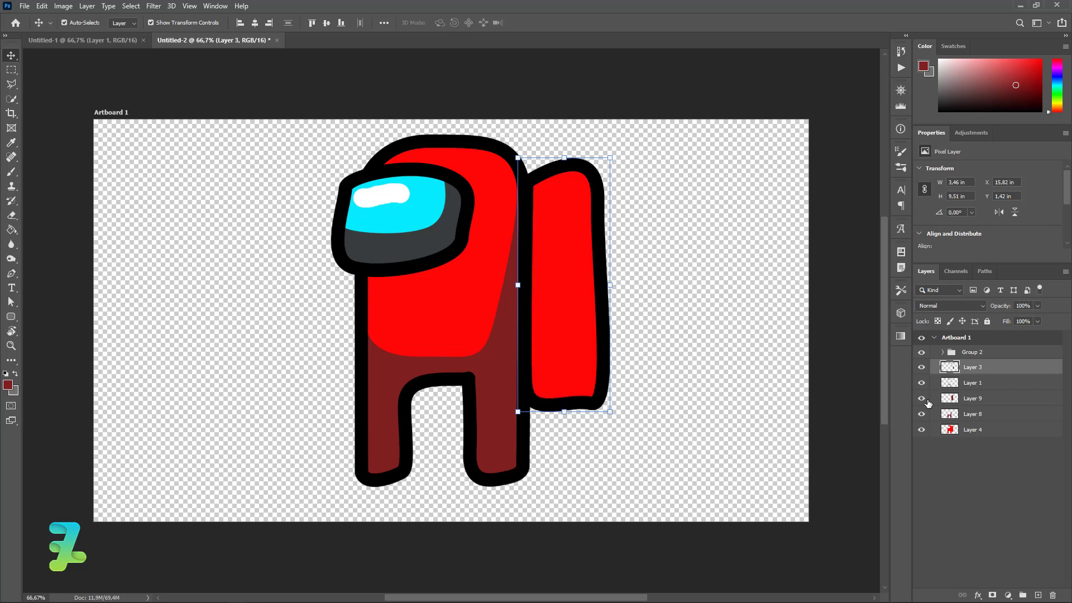
pyautogui.keyDown('shift'); pyautogui.click(988, 432); pyautogui.keyUp('shift')
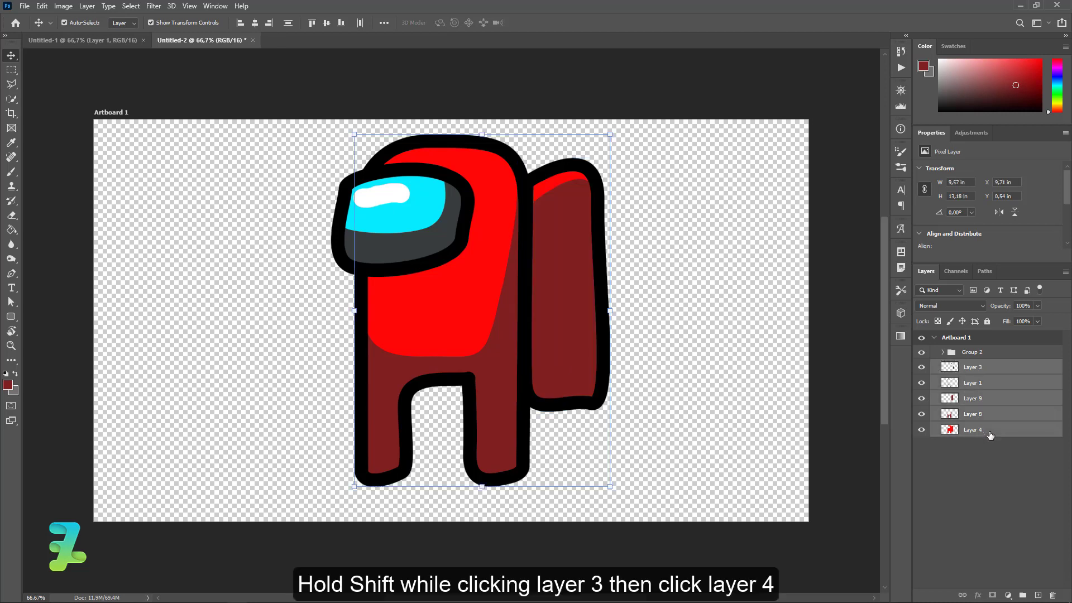
pyautogui.hotkey('ctrl', 'g')
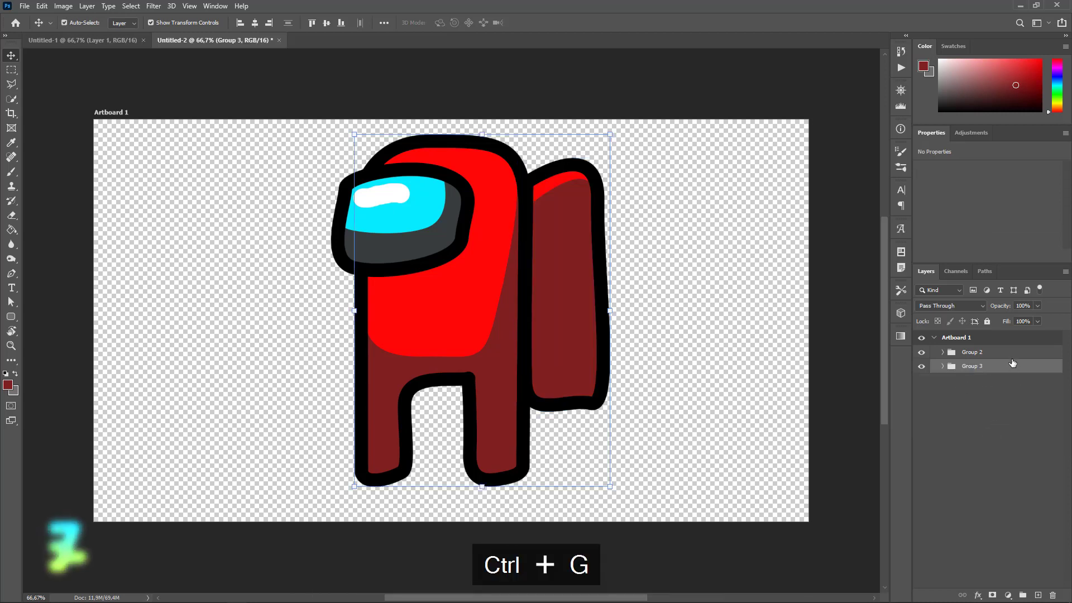
pyautogui.keyDown('shift'); pyautogui.click(1010, 355); pyautogui.keyUp('shift')
pyautogui.hotkey('ctrl', 'g')
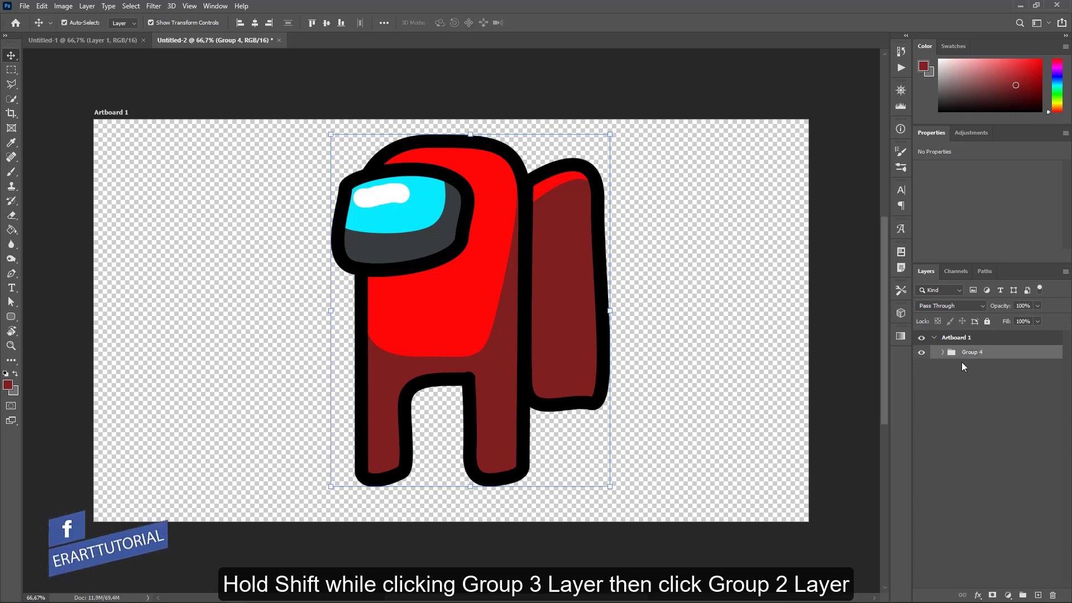
# Move the crewmate to the artboard's right and duplicate Group 4
pyautogui.click(921, 352)
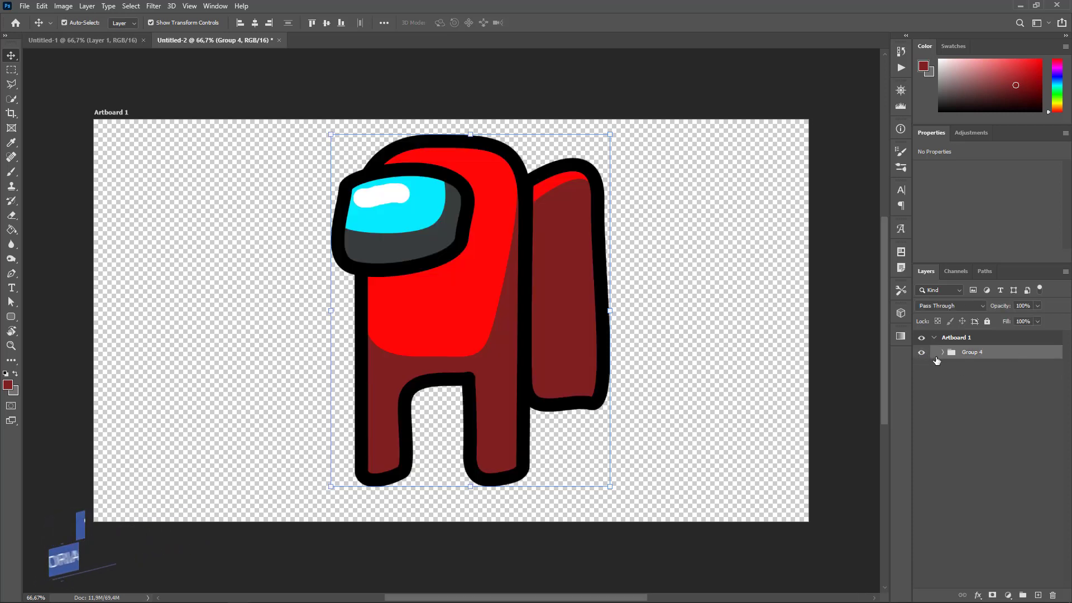
pyautogui.hotkey('ctrl', '-')
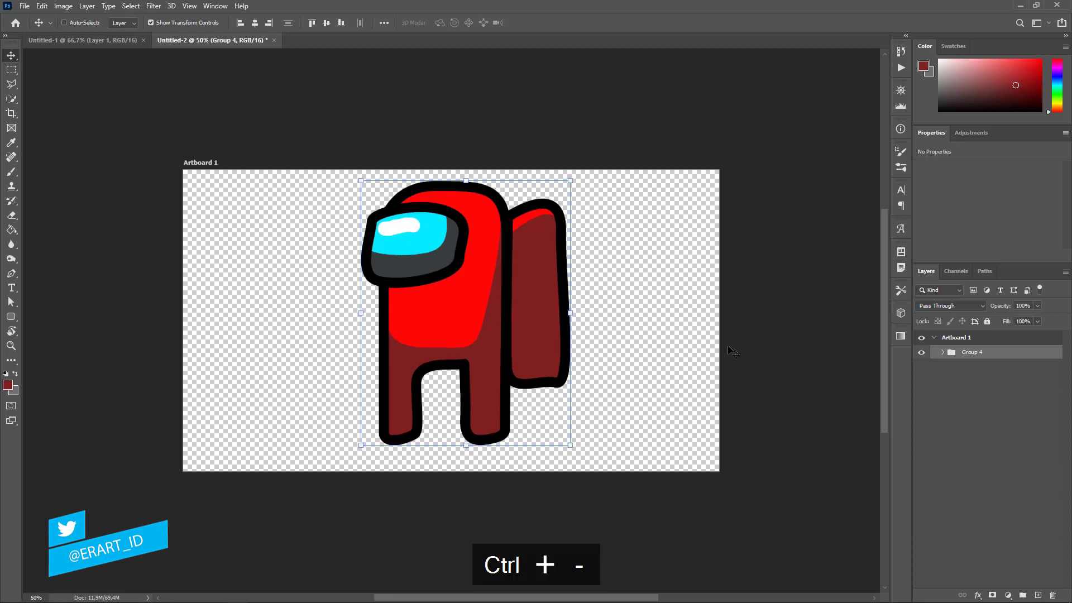
pyautogui.hotkey('ctrl', '=')
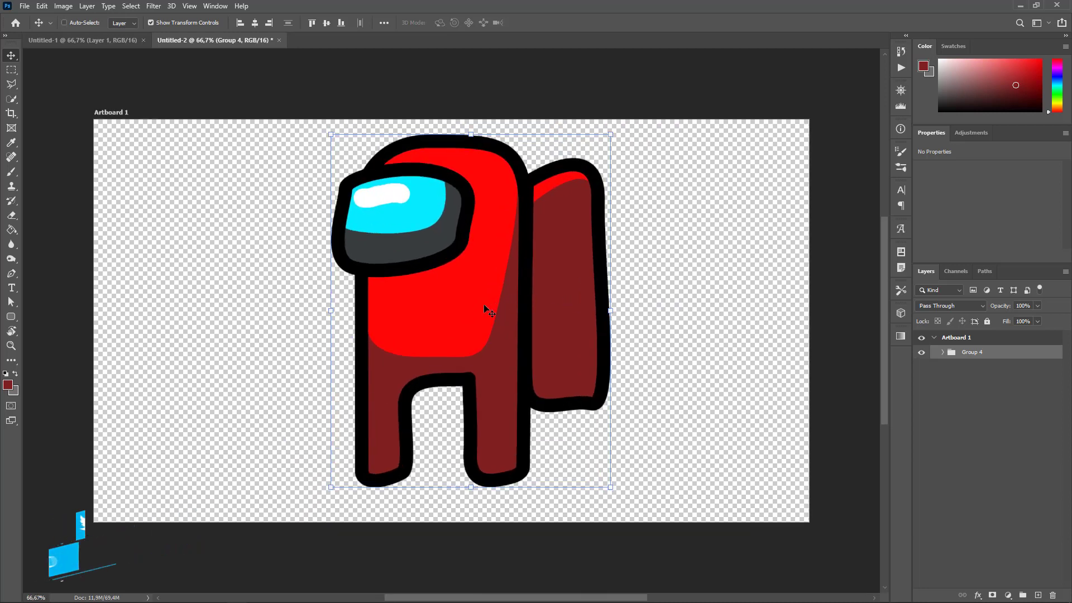
pyautogui.moveTo(484, 306)
pyautogui.mouseDown()
pyautogui.moveTo(640, 310)
pyautogui.moveTo(347, 304)
pyautogui.mouseUp()
pyautogui.hotkey('ctrl', 'j')
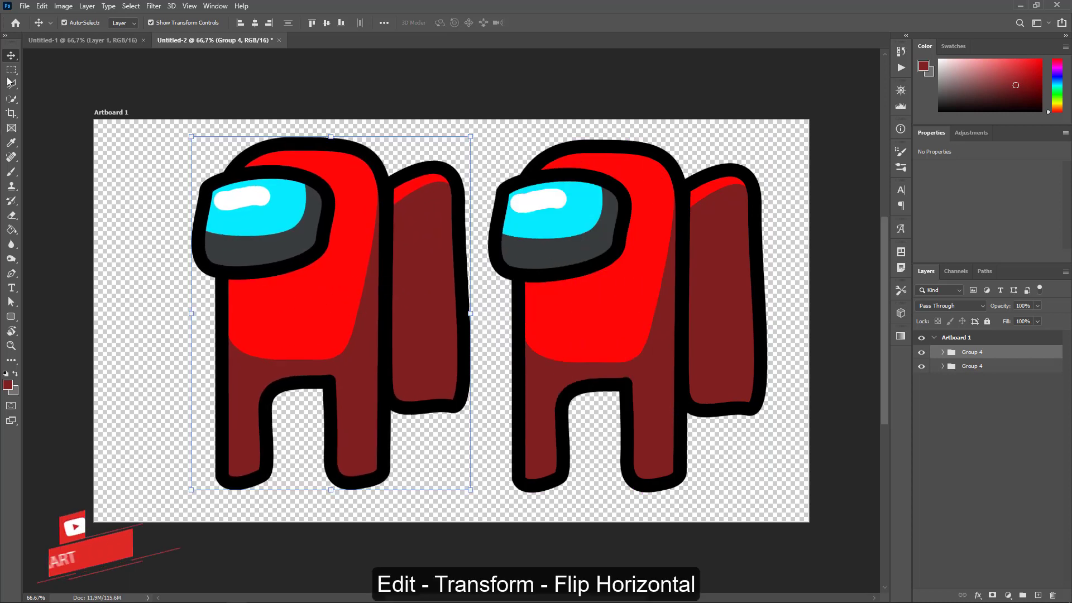
# Apply Edit > Transform > Flip Horizontal to the left crewmate's Group 4
pyautogui.click(41, 6)
pyautogui.moveTo(59, 261)
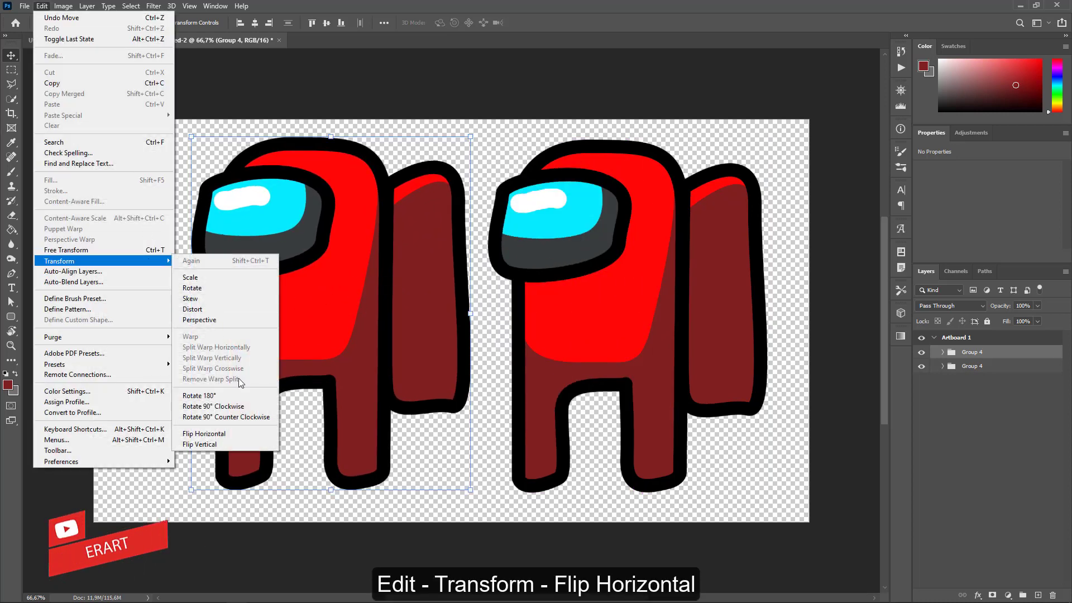
pyautogui.click(239, 434)
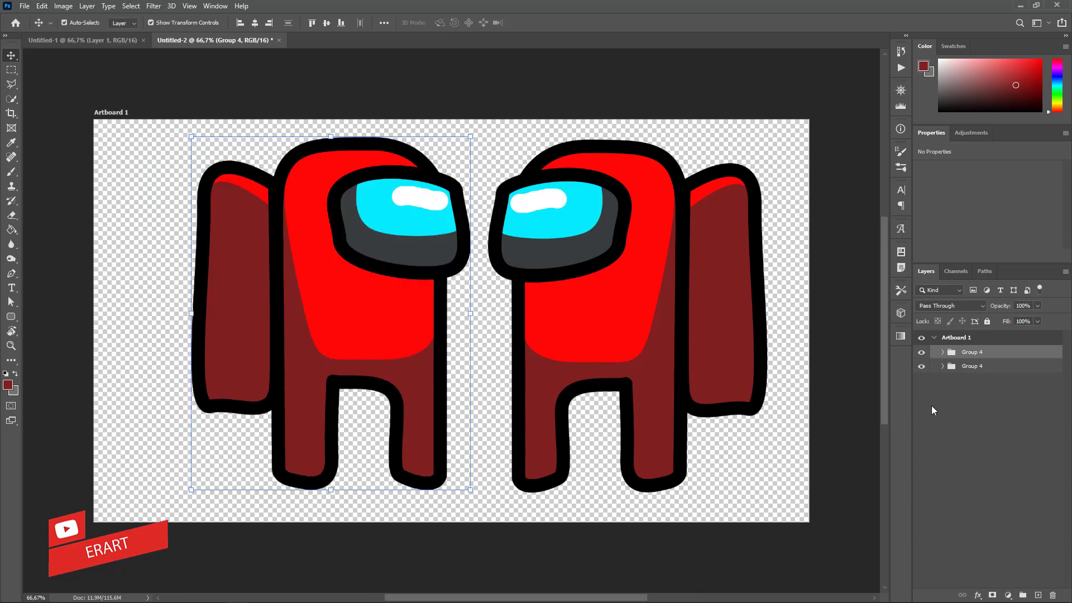
pyautogui.click(943, 352)
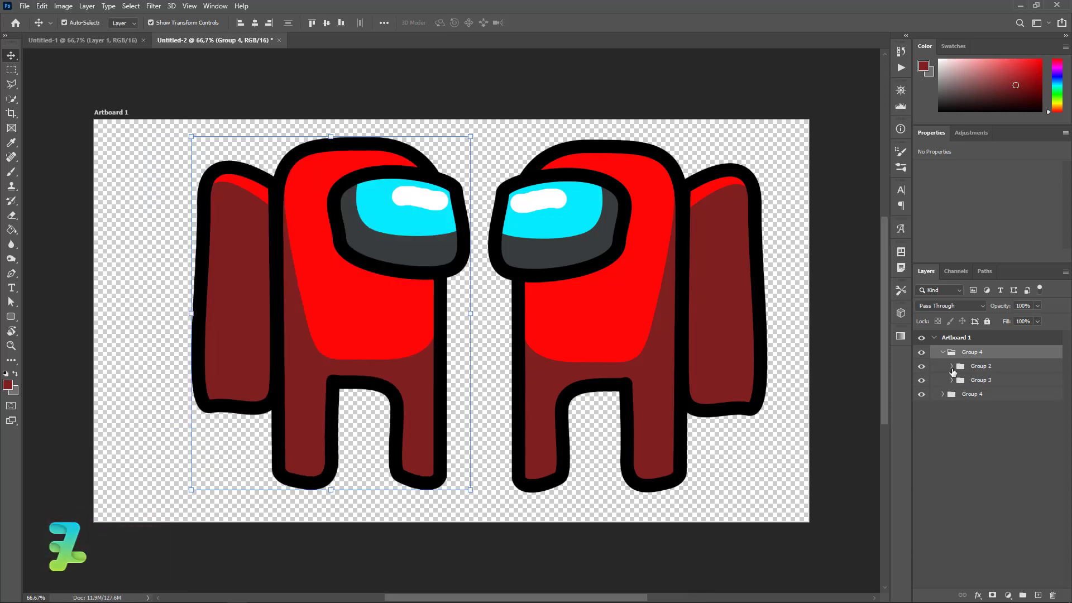
# Clip a Hue/Saturation adjustment to Group 3 with Hue +47 to make the left crewmate yellow
pyautogui.click(956, 380)
pyautogui.click(1008, 595)
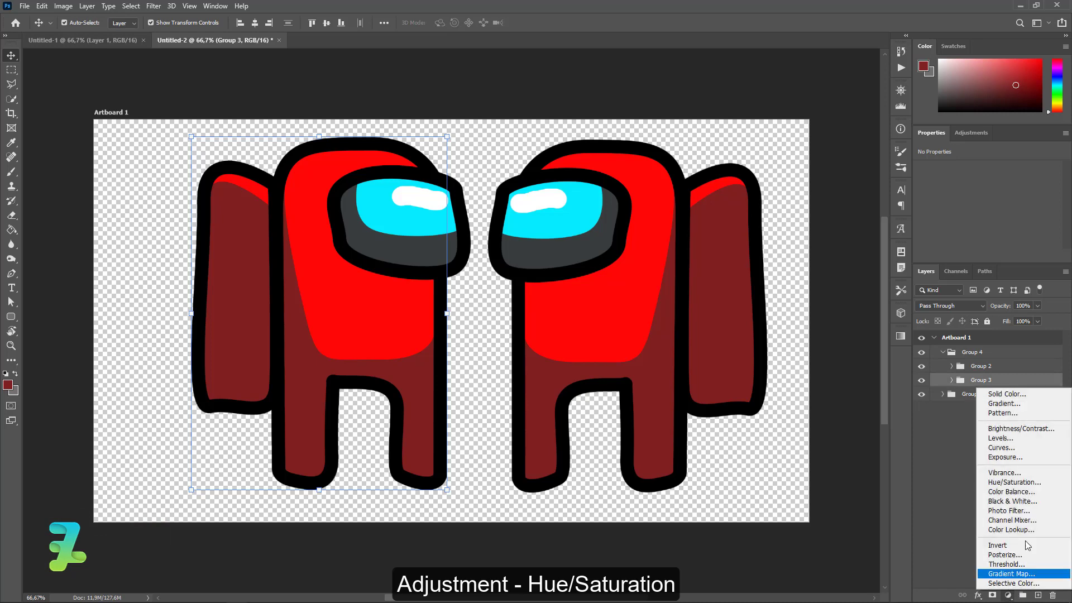
pyautogui.click(1037, 482)
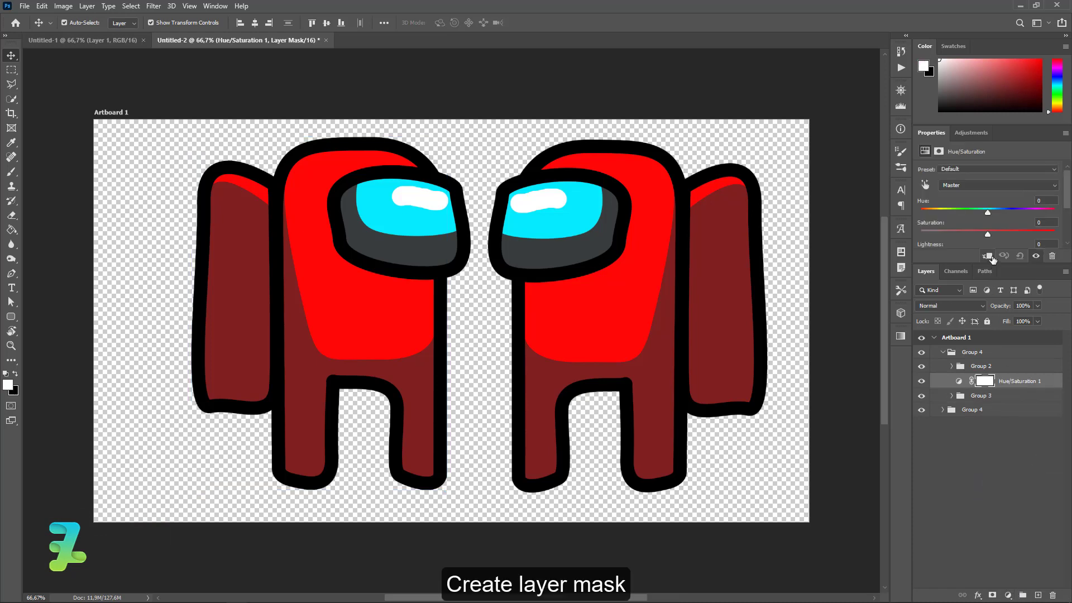
pyautogui.click(986, 255)
pyautogui.moveTo(990, 212); pyautogui.dragTo(1018, 213)
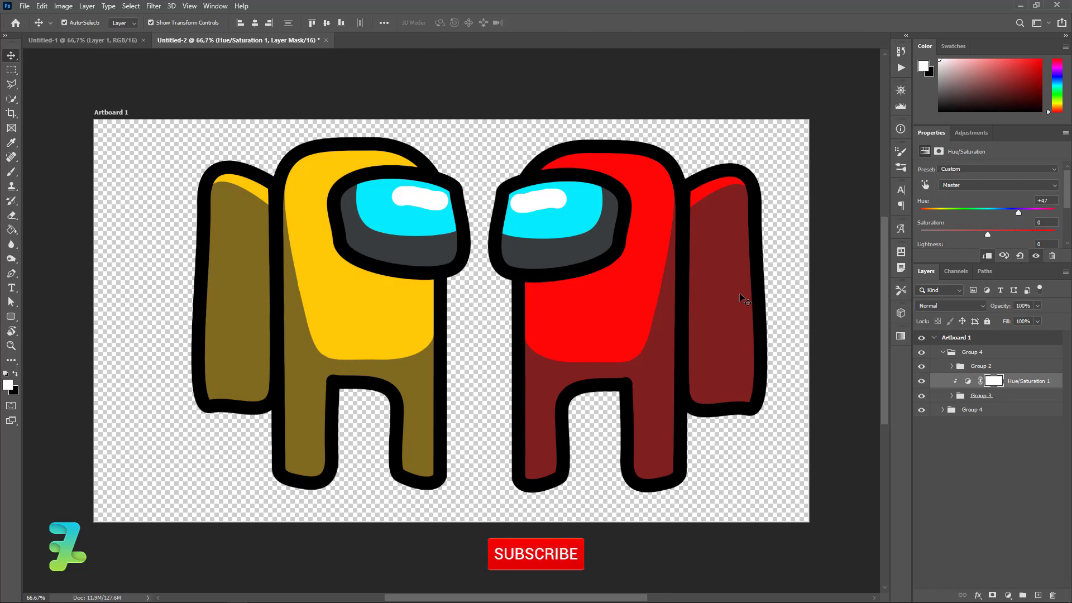
pyautogui.click(943, 352)
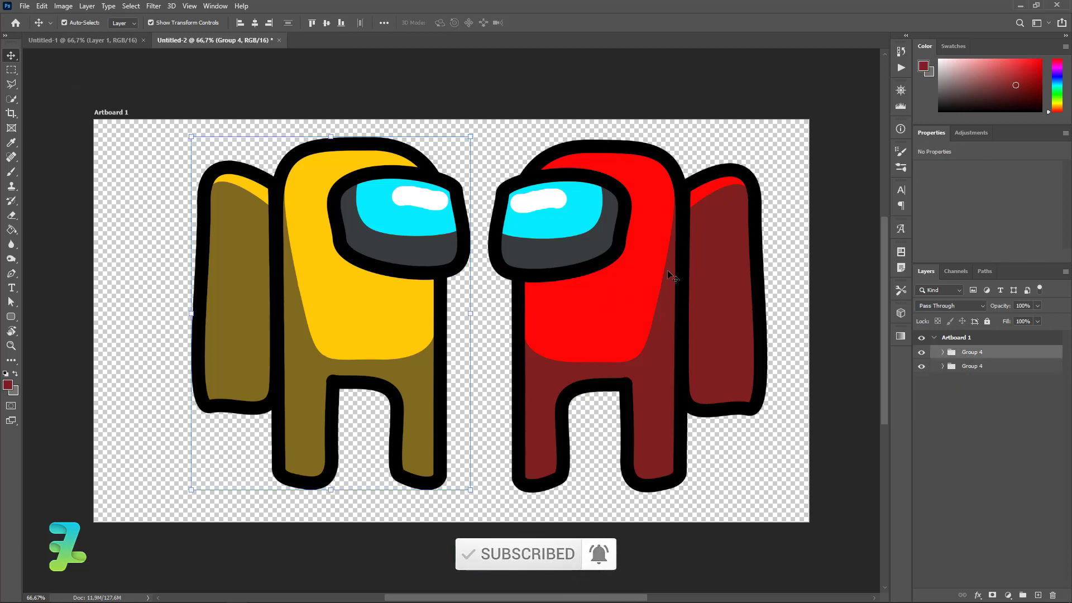
pyautogui.click(970, 368)
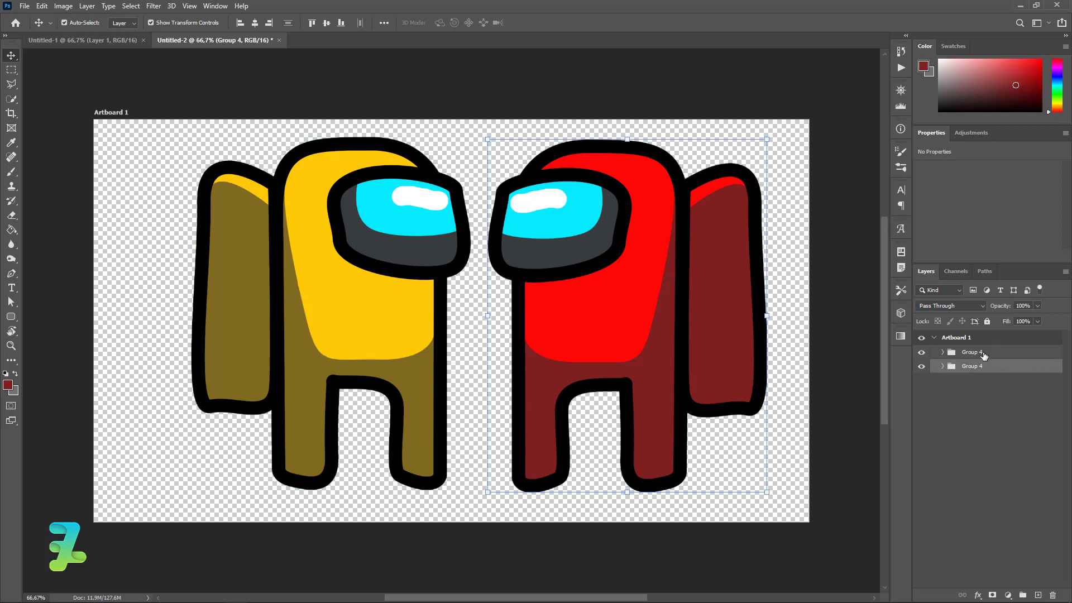
# Duplicate the yellow crewmate group, hide the others, and shift the copy's hue to purple
pyautogui.click(984, 355)
pyautogui.click(996, 354)
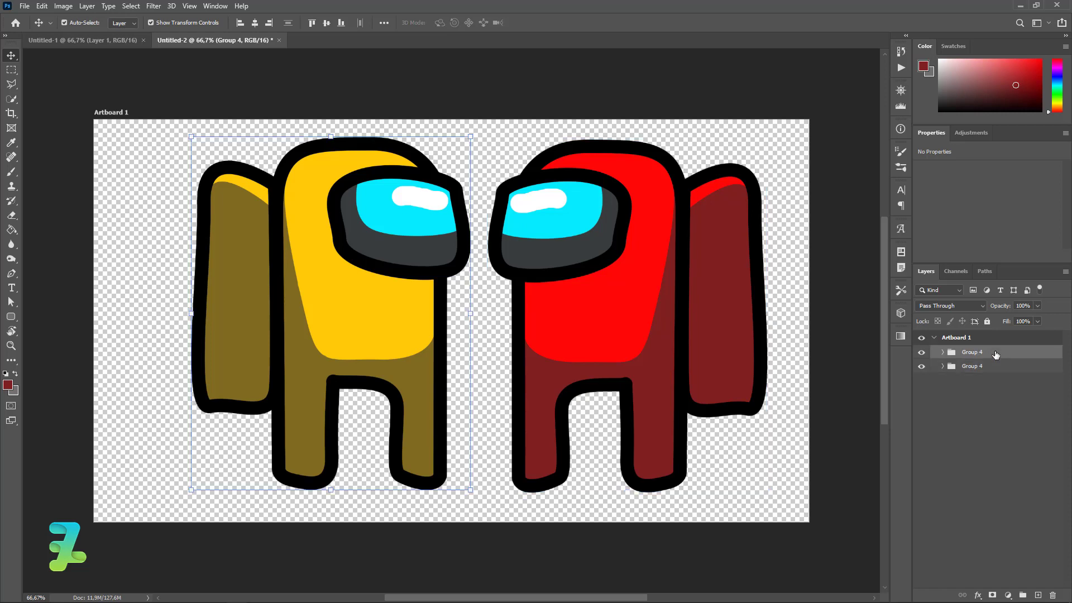
pyautogui.hotkey('ctrl', 'j')
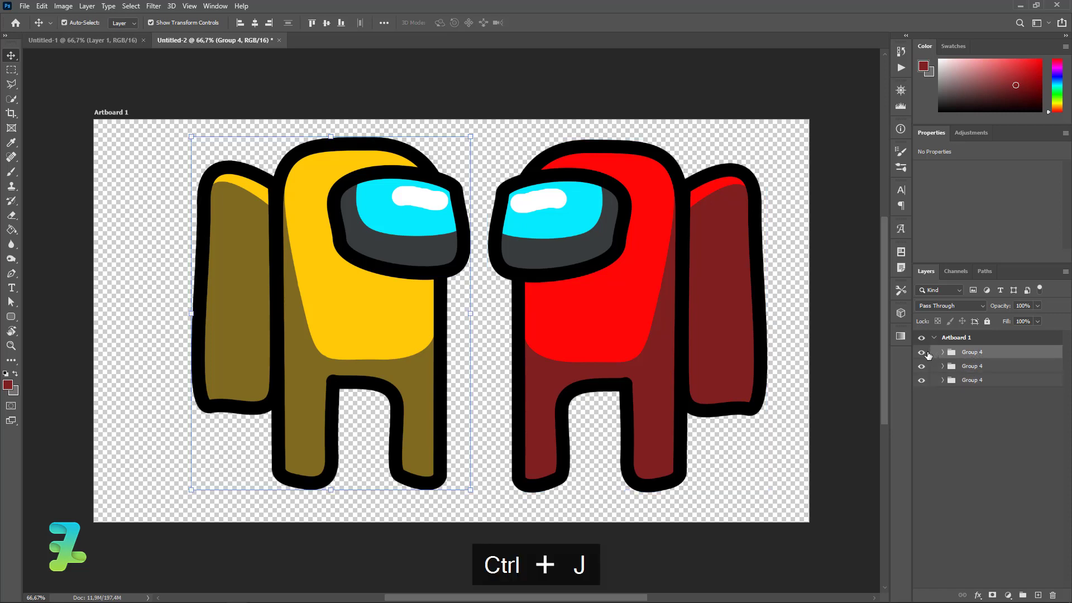
pyautogui.click(922, 366)
pyautogui.click(943, 352)
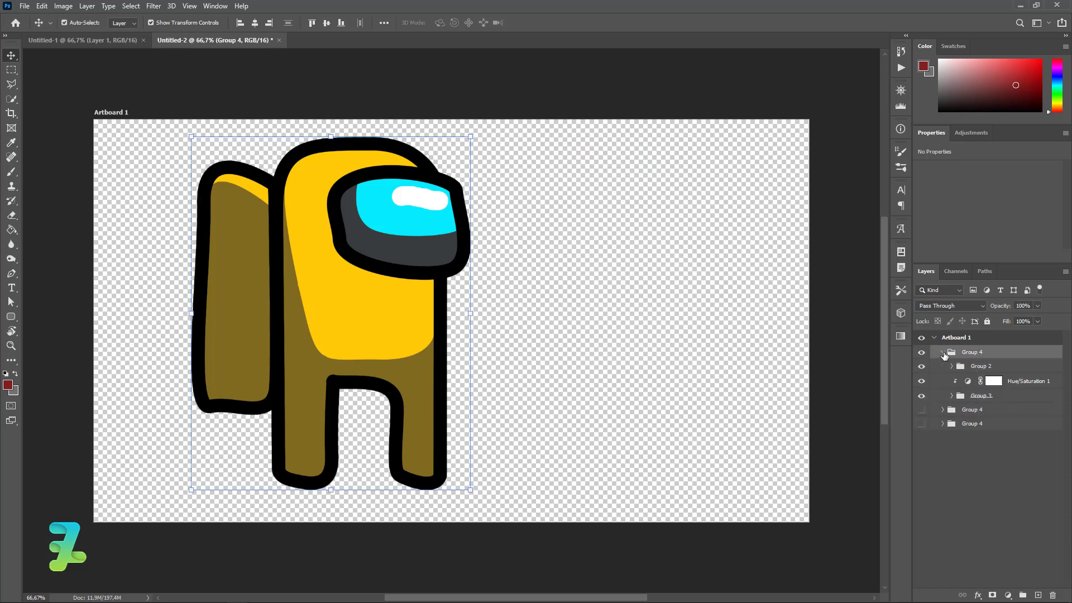
pyautogui.click(967, 384)
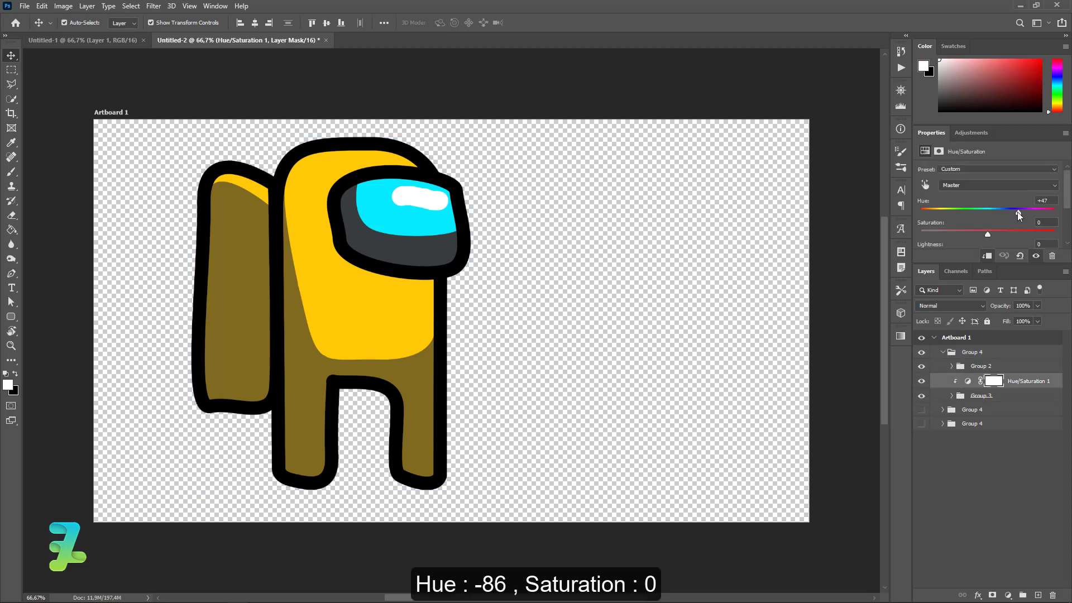
pyautogui.moveTo(1019, 216); pyautogui.dragTo(946, 214)
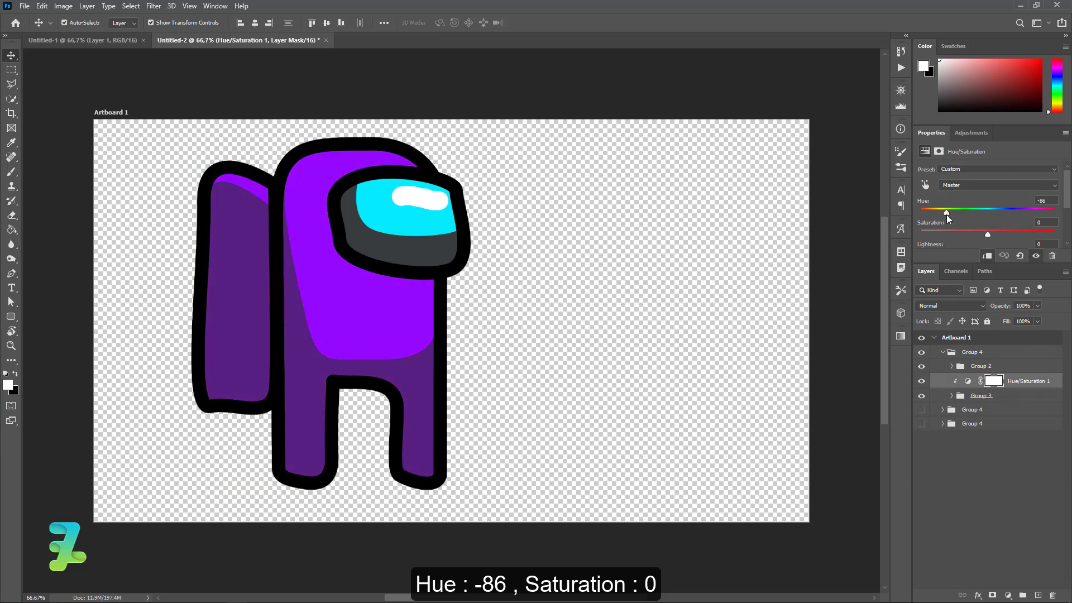
# Duplicate the purple crewmate group and shift the copy's hue to blue
pyautogui.click(991, 495)
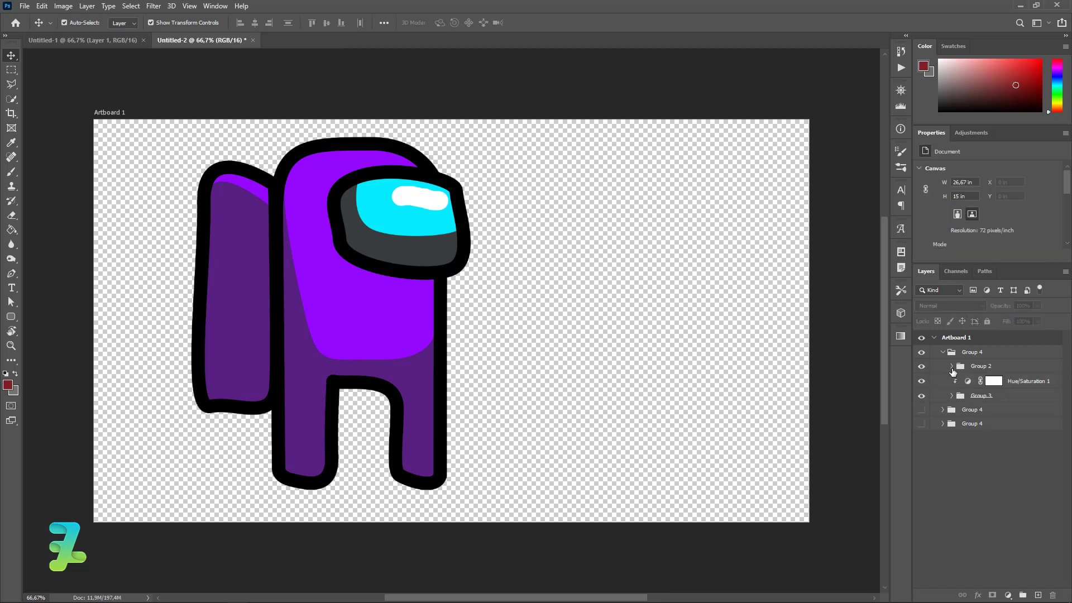
pyautogui.click(943, 353)
pyautogui.hotkey('ctrl', 'j')
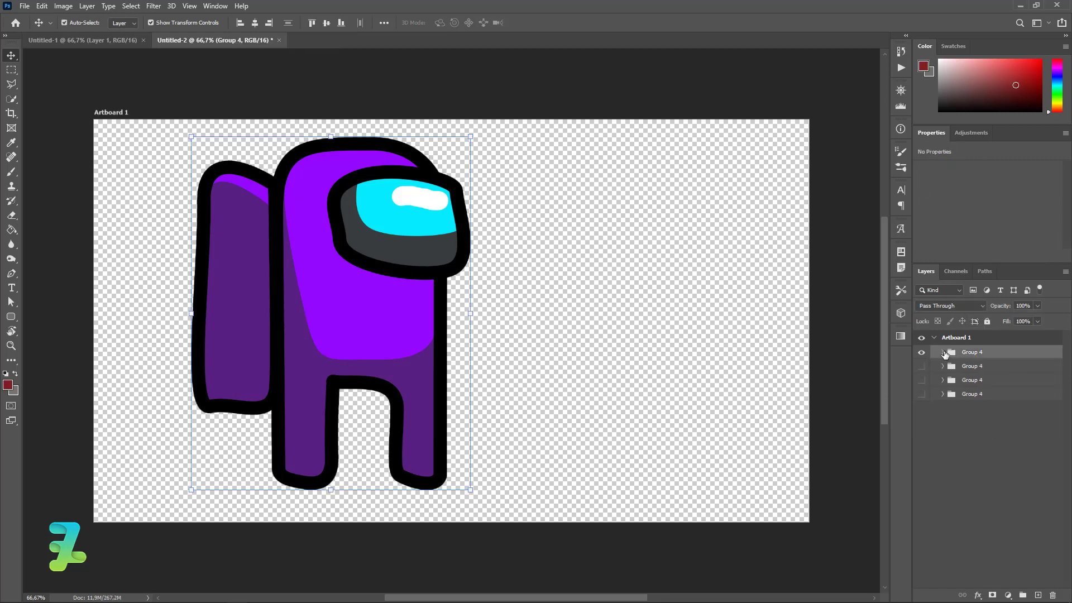
pyautogui.click(943, 353)
pyautogui.click(968, 381)
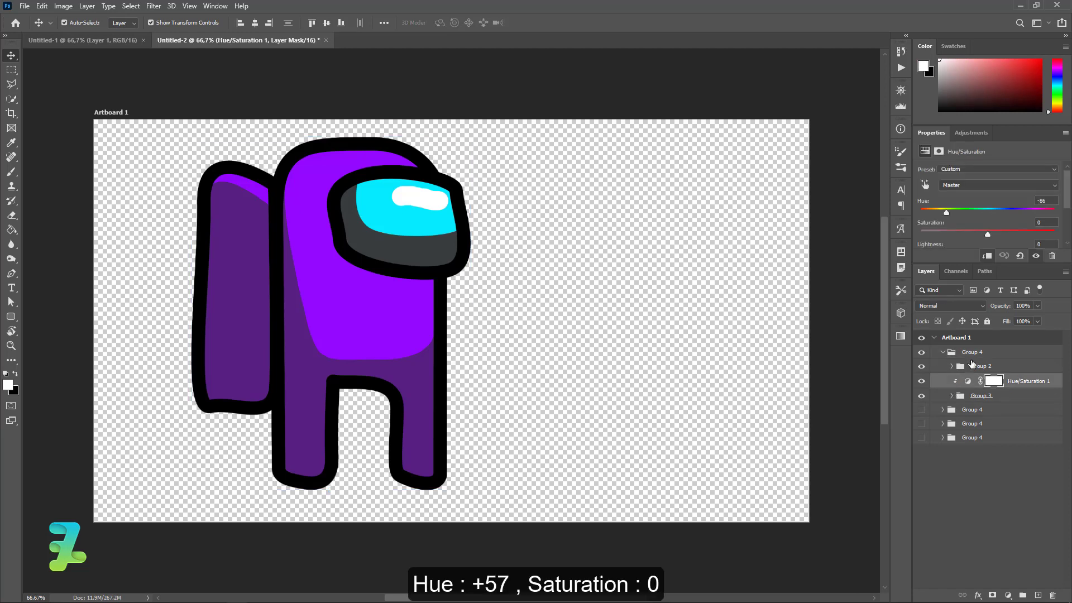
pyautogui.moveTo(950, 215); pyautogui.dragTo(966, 216)
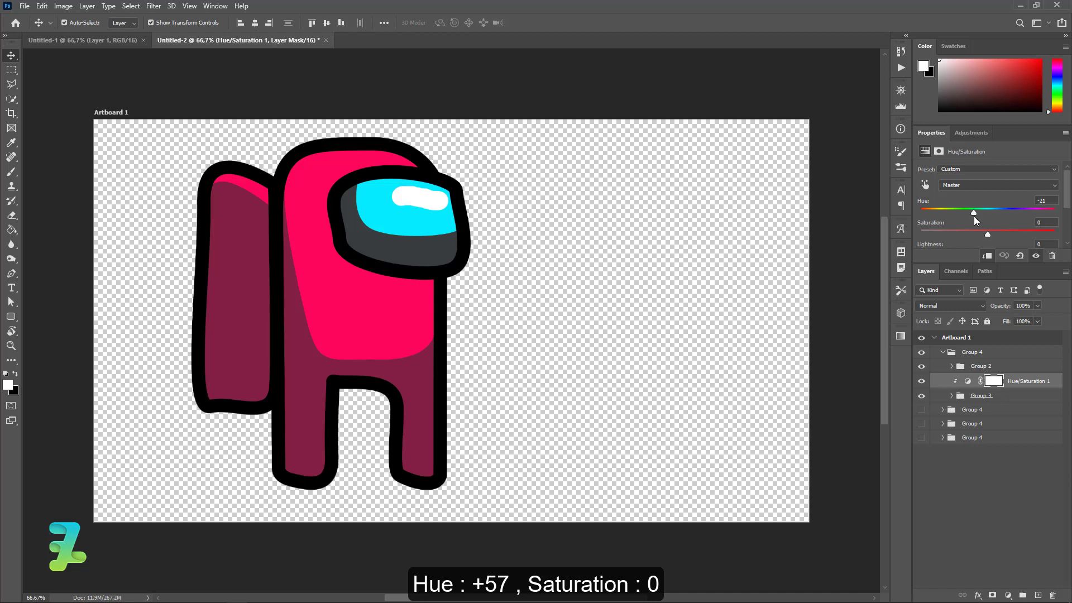
pyautogui.moveTo(973, 217)
pyautogui.mouseDown()
pyautogui.moveTo(939, 208)
pyautogui.moveTo(1020, 210)
pyautogui.mouseUp()
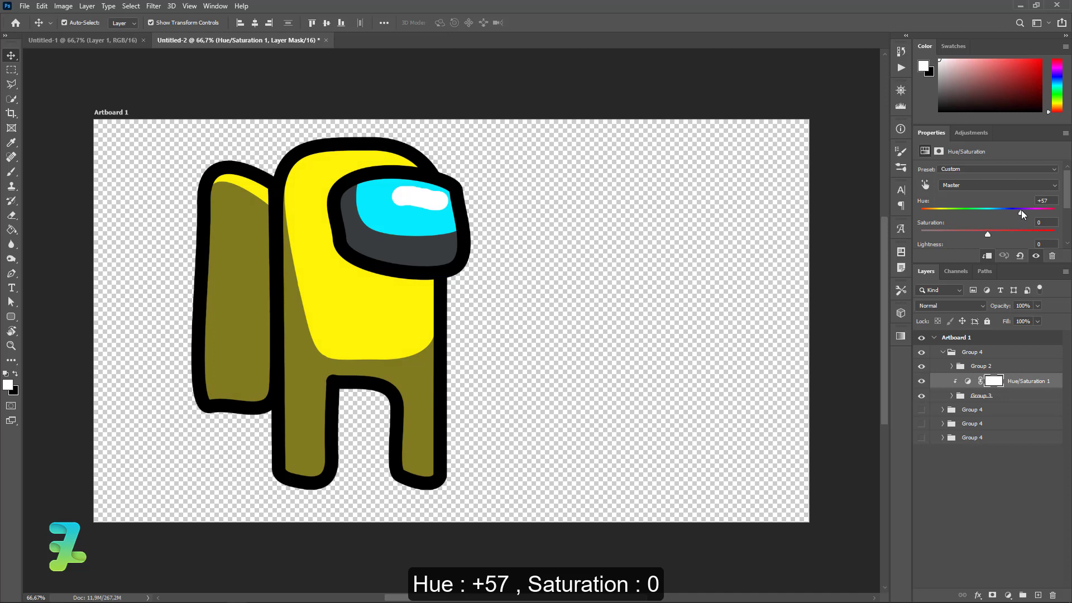
pyautogui.click(943, 353)
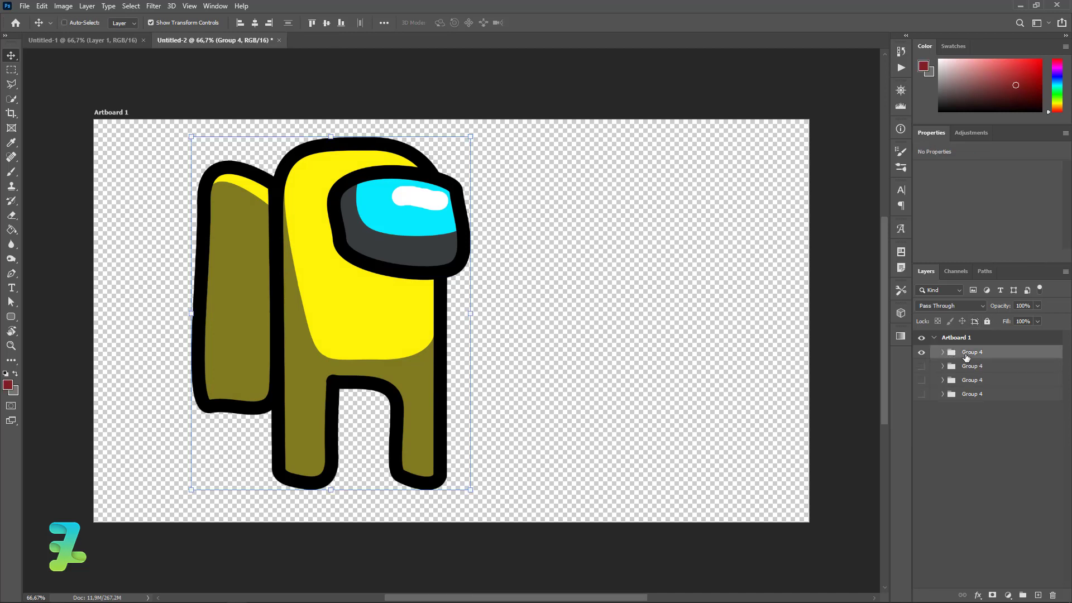
# Duplicate the crewmate group, hide the copy, and set Hue to +117 for green
pyautogui.hotkey('ctrl', 'j')
pyautogui.click(921, 367)
pyautogui.click(943, 353)
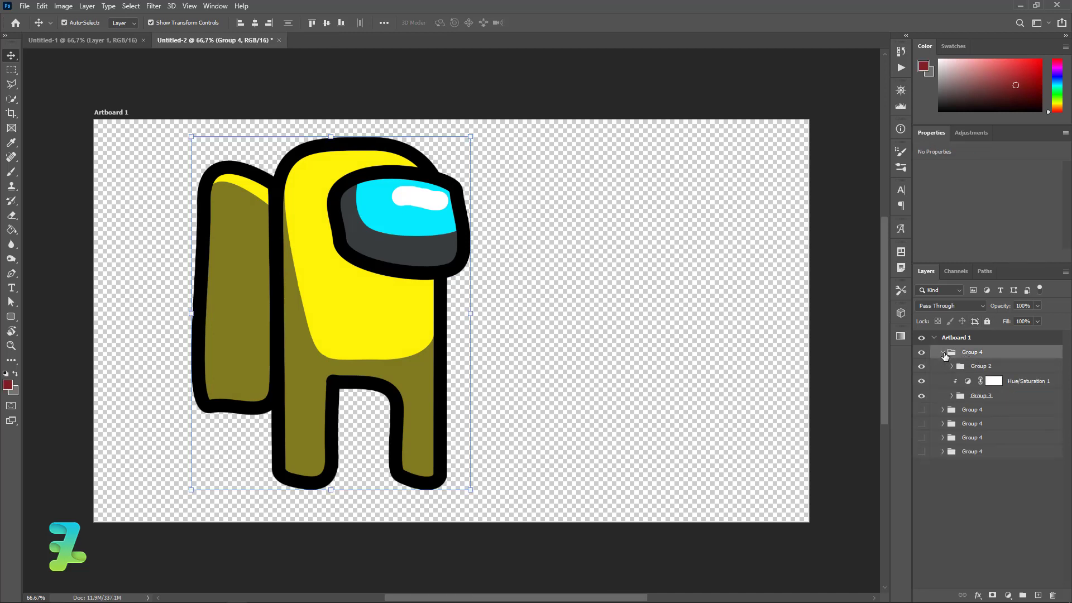
pyautogui.click(964, 384)
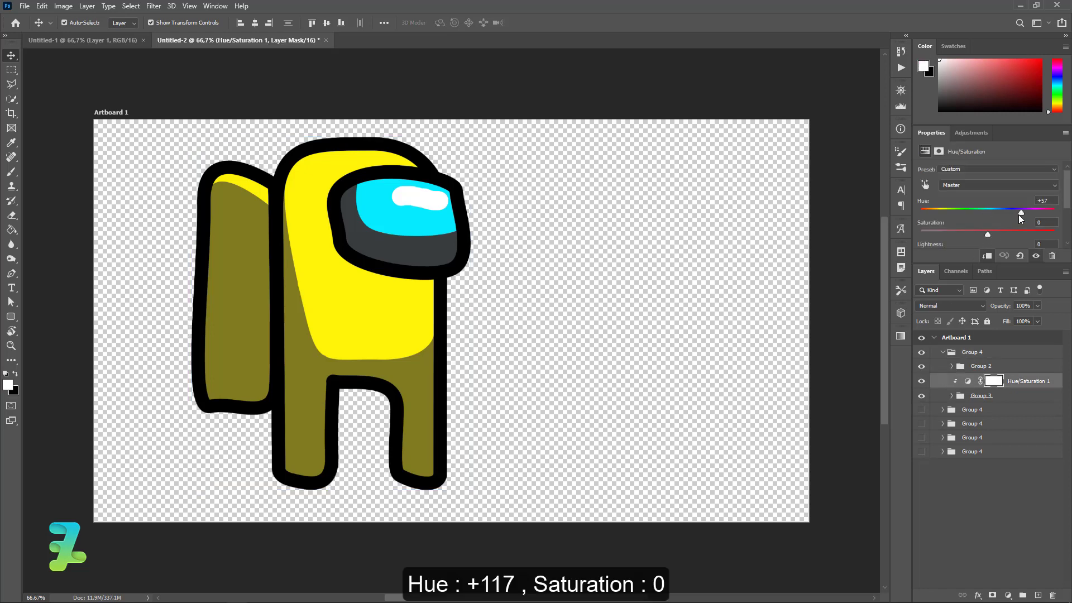
pyautogui.moveTo(1022, 210)
pyautogui.mouseDown()
pyautogui.moveTo(925, 213)
pyautogui.moveTo(1037, 209)
pyautogui.mouseUp()
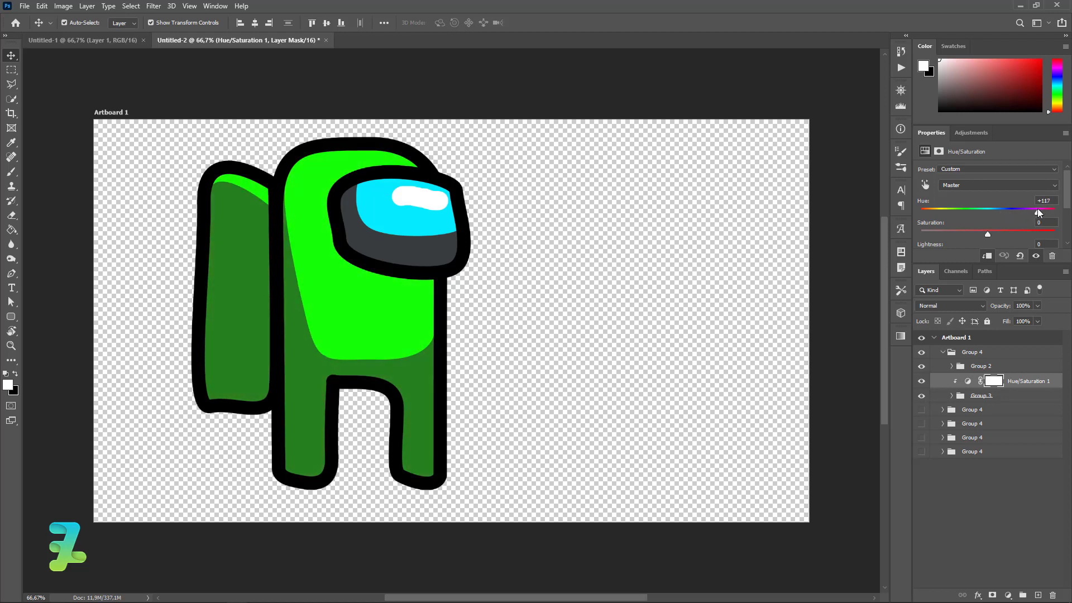
pyautogui.click(944, 353)
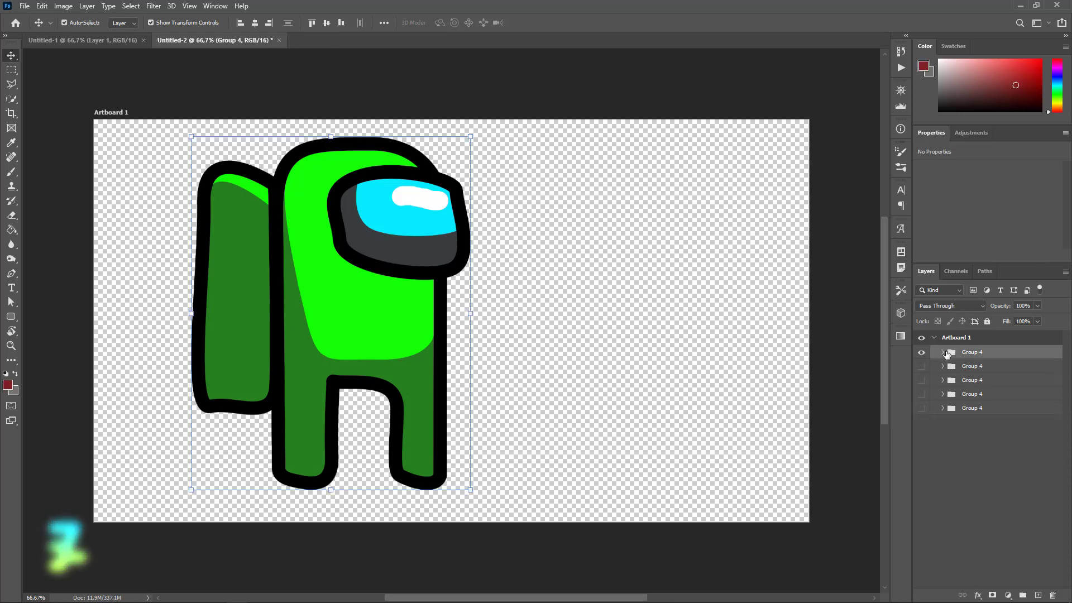
# Duplicate the green group, hide the copy, and set Hue to +26 for orange
pyautogui.hotkey('ctrl', 'j')
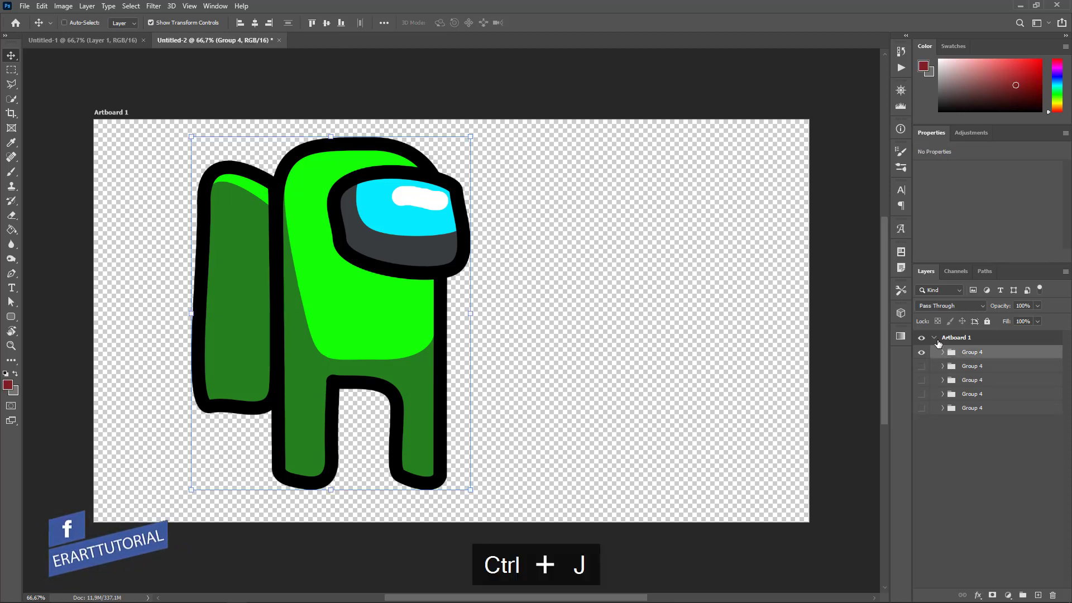
pyautogui.click(922, 366)
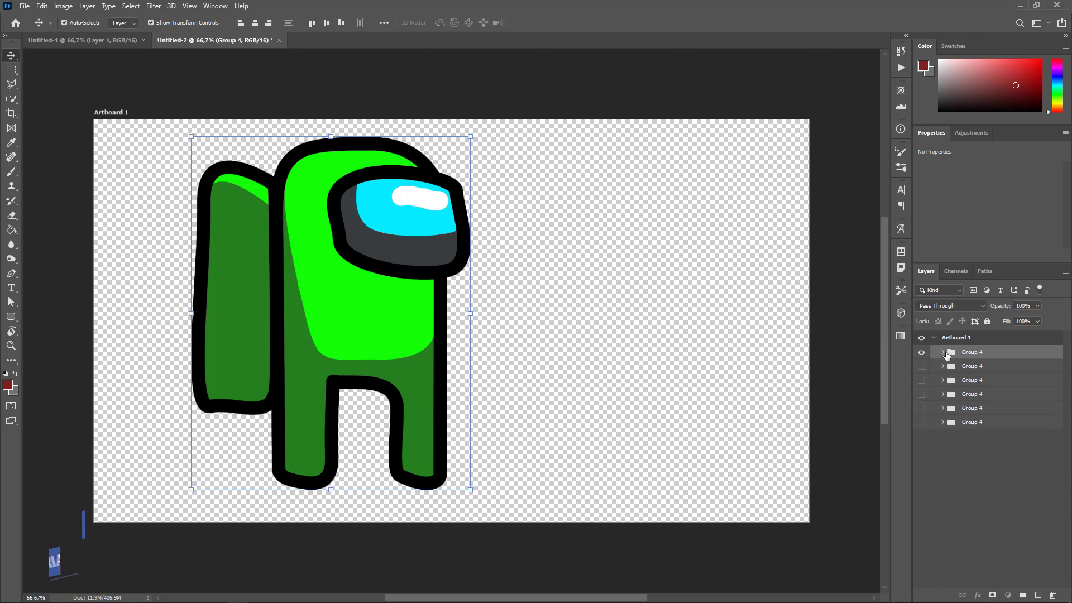
pyautogui.click(942, 353)
pyautogui.click(966, 382)
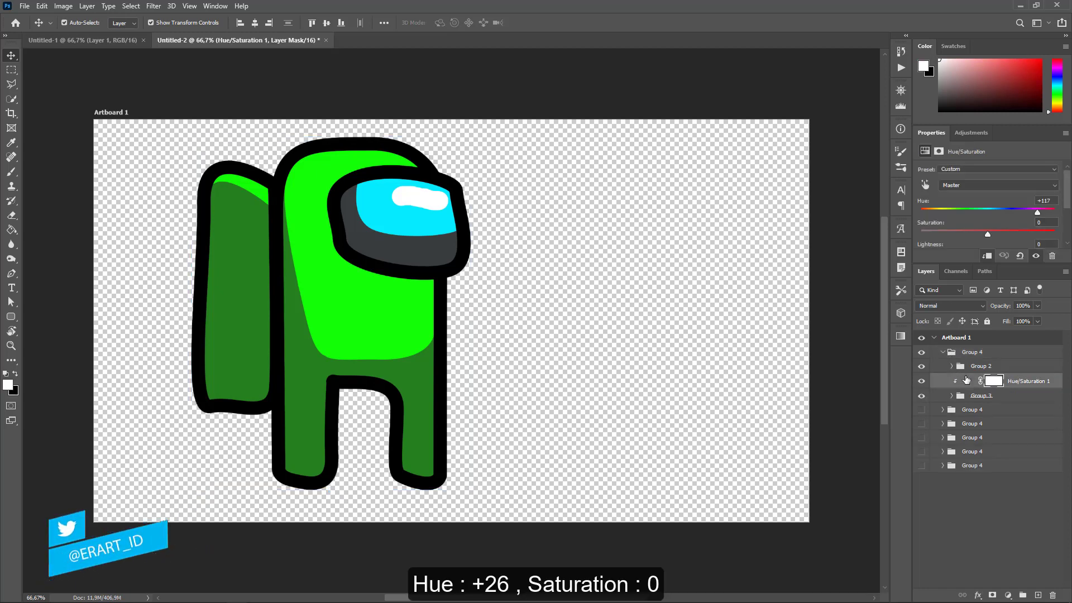
pyautogui.moveTo(1037, 212); pyautogui.dragTo(1004, 212)
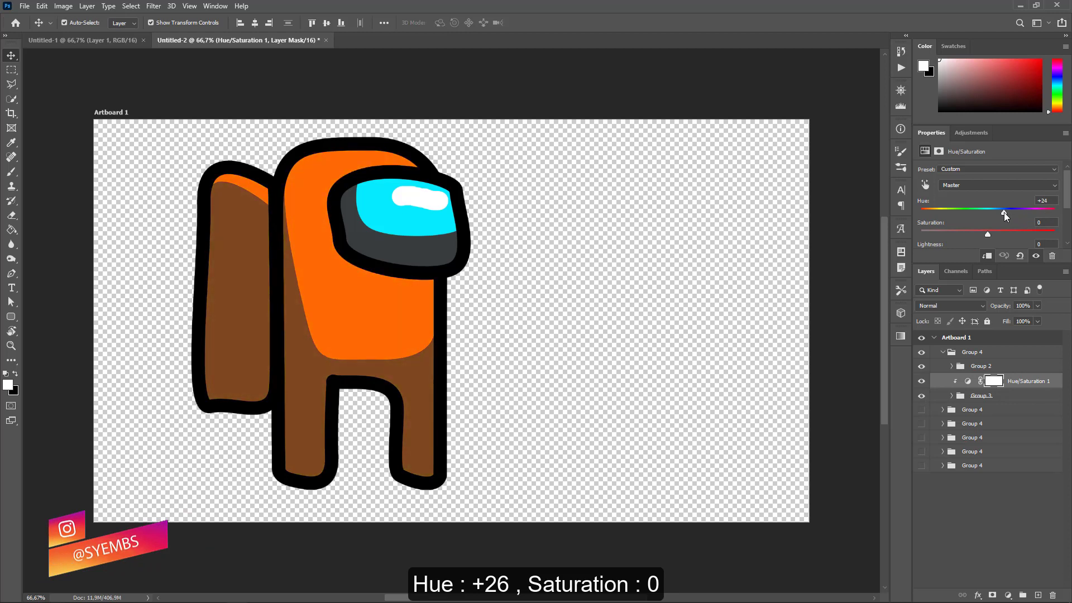
pyautogui.click(944, 353)
# Duplicate the crewmate group and shift the copy's hue to -121 to make it blue
pyautogui.hotkey('ctrl', 'j')
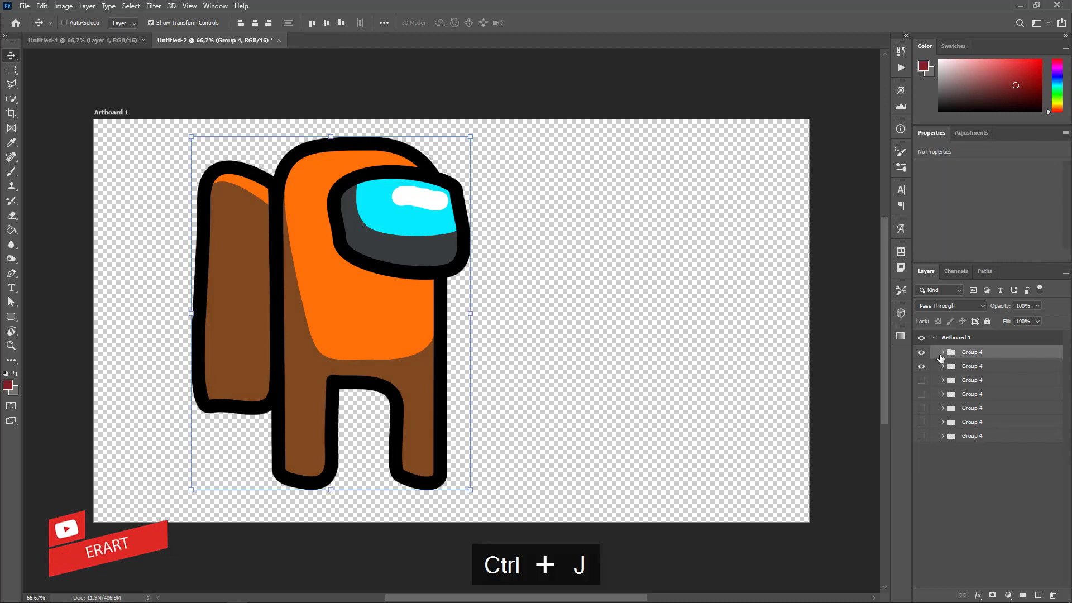
pyautogui.click(943, 352)
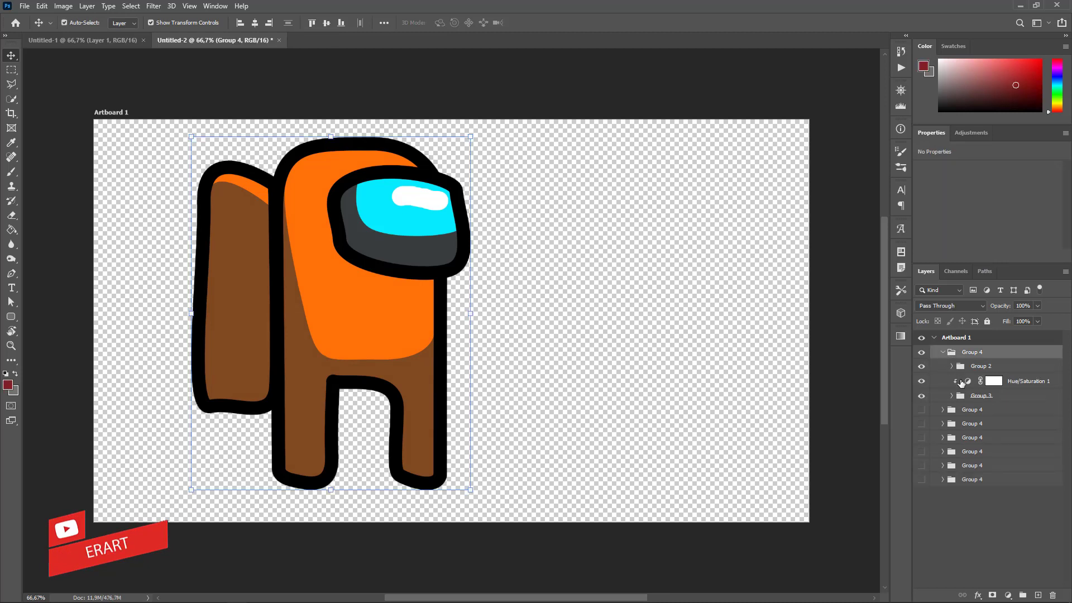
pyautogui.click(966, 380)
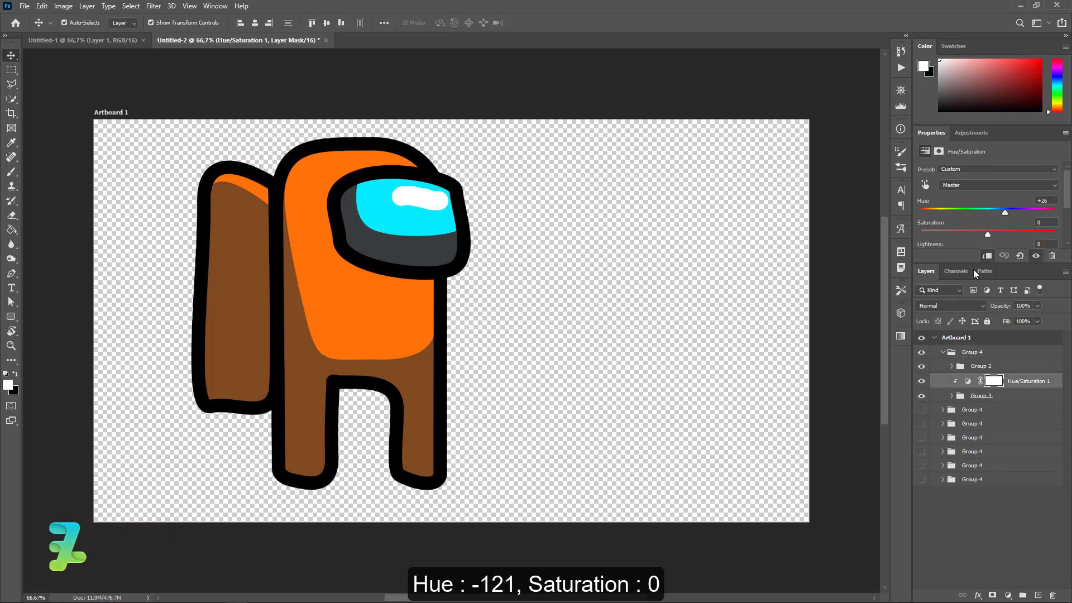
pyautogui.moveTo(1003, 212); pyautogui.dragTo(937, 202)
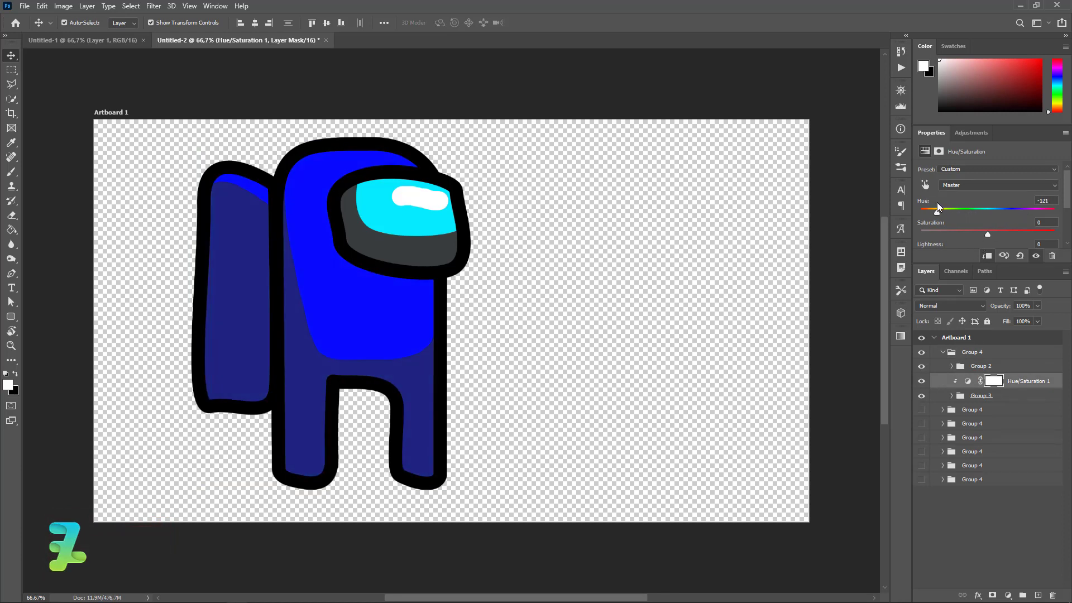
# Duplicate the blue crewmate, hide that copy, and shift the hue to -33 for pink
pyautogui.click(945, 353)
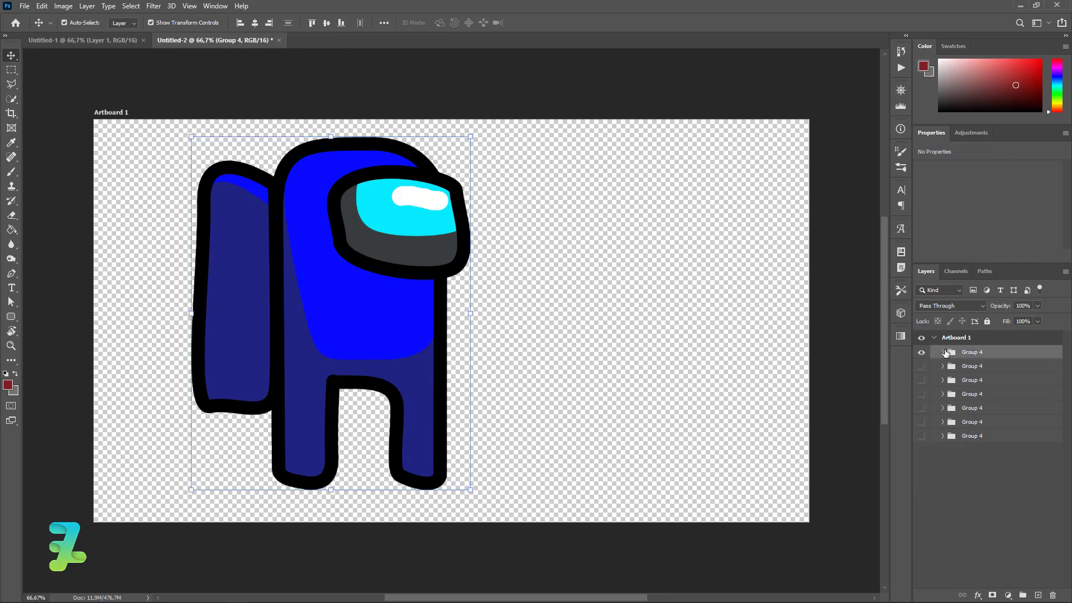
pyautogui.hotkey('ctrl', 'j')
pyautogui.click(921, 367)
pyautogui.click(942, 352)
pyautogui.click(966, 384)
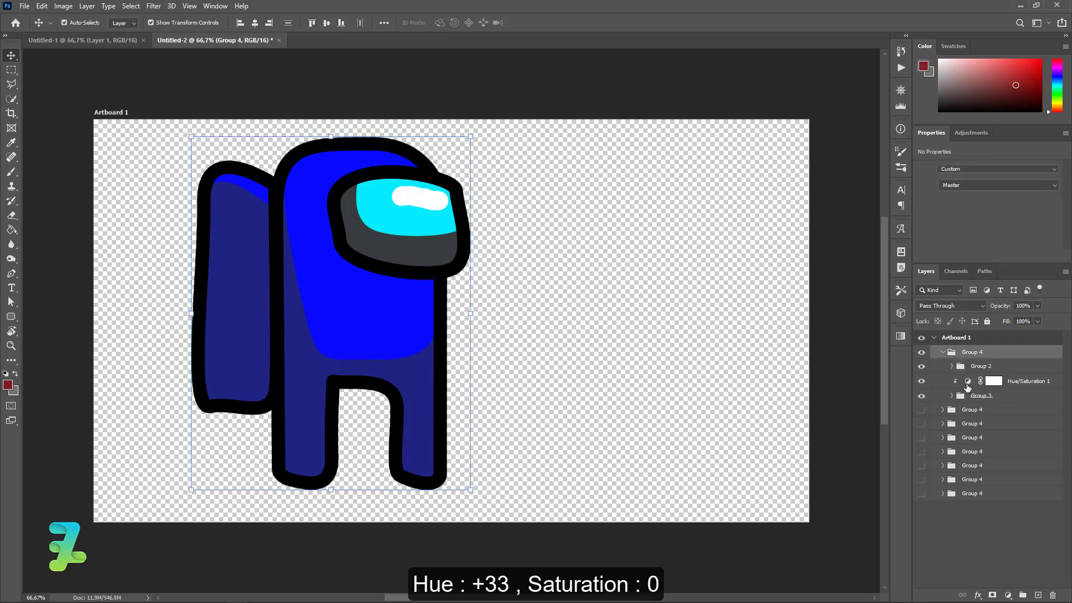
pyautogui.moveTo(937, 211)
pyautogui.mouseDown()
pyautogui.moveTo(966, 211)
pyautogui.moveTo(956, 211)
pyautogui.mouseUp()
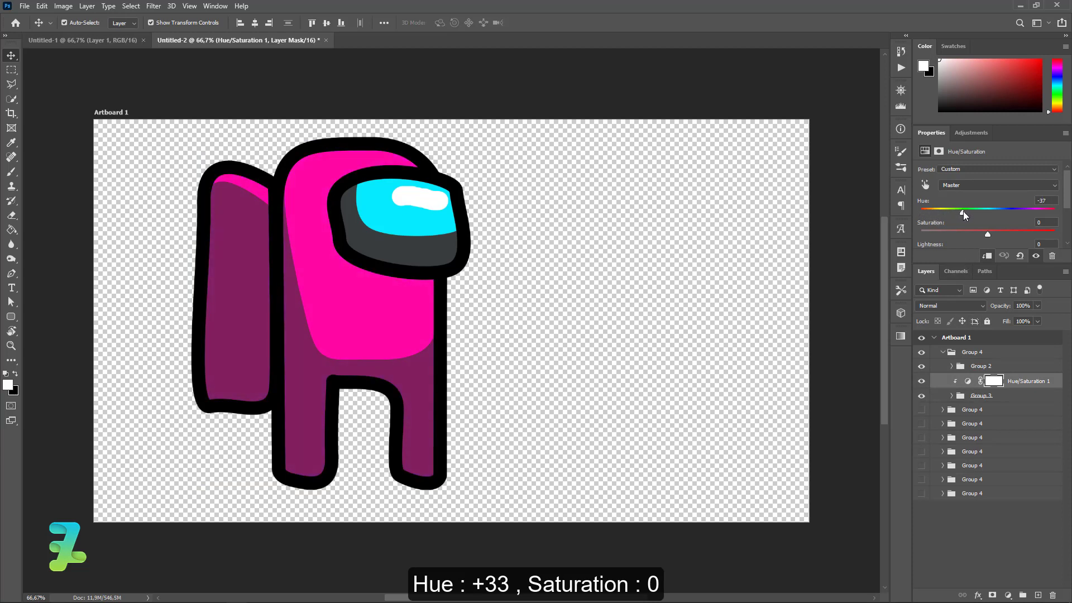
# Duplicate the pink crewmate and make it black with Saturation -100 and Lightness about -58
pyautogui.click(942, 352)
pyautogui.hotkey('ctrl', 'j')
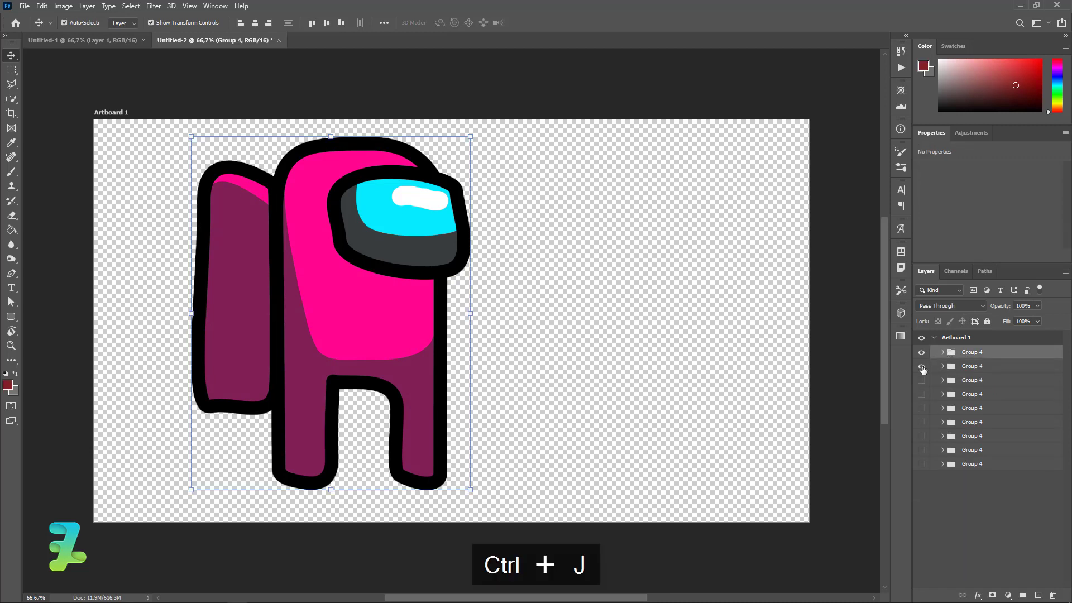
pyautogui.click(942, 352)
pyautogui.click(965, 381)
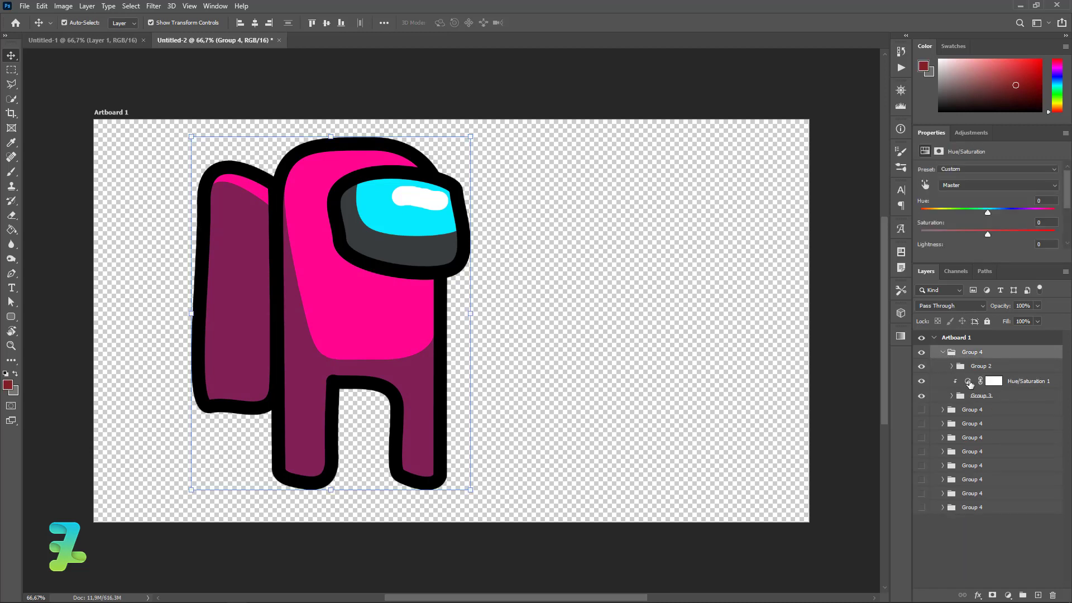
pyautogui.moveTo(987, 235); pyautogui.dragTo(910, 224)
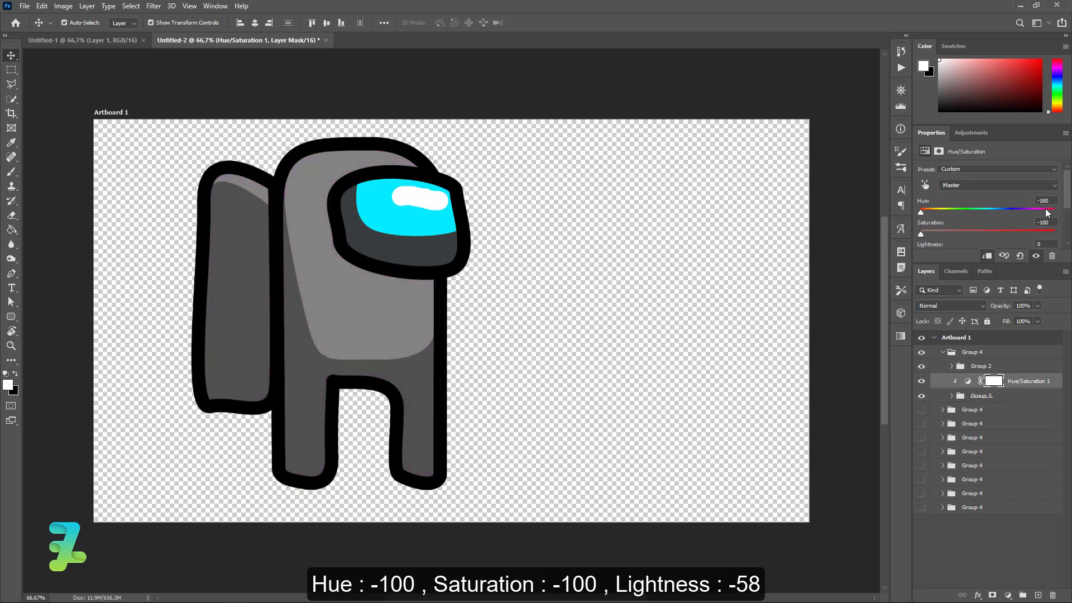
pyautogui.scroll(-2, 1022, 214)
pyautogui.scroll(-2, 988, 215)
pyautogui.moveTo(986, 205)
pyautogui.mouseDown()
pyautogui.moveTo(921, 205)
pyautogui.moveTo(959, 206)
pyautogui.moveTo(946, 206)
pyautogui.mouseUp()
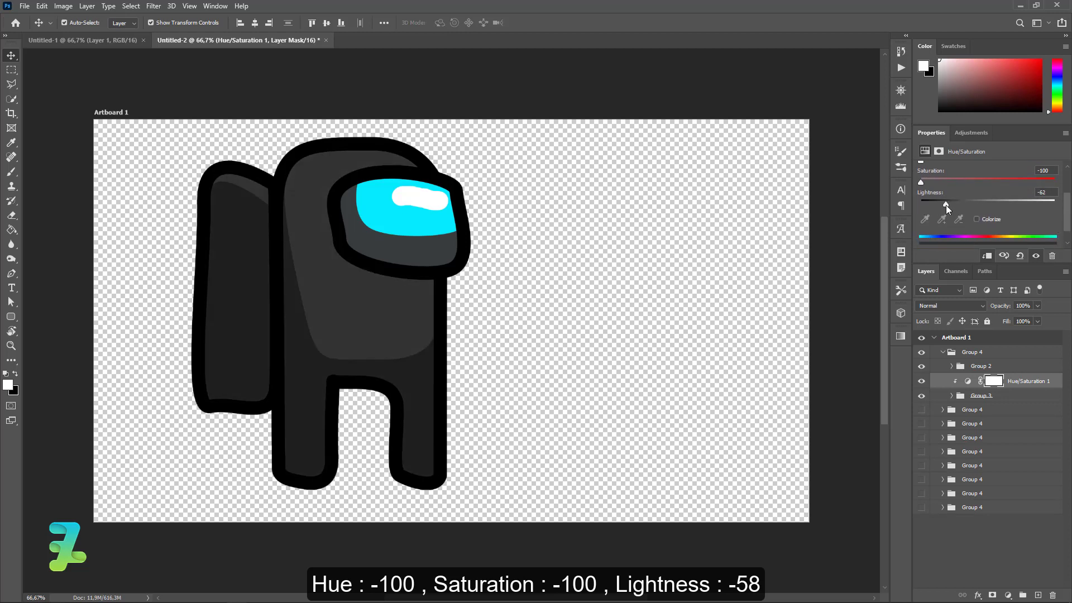
# Duplicate the black crewmate and lighten the copy to grey: Lightness about +3, Saturation -100
pyautogui.click(943, 354)
pyautogui.hotkey('ctrl', 'j')
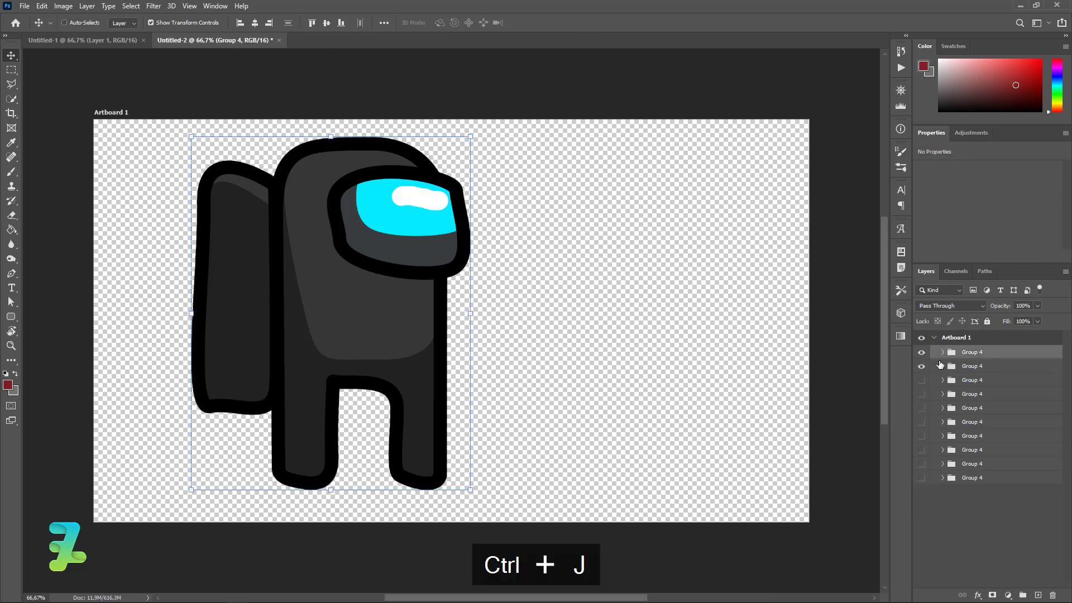
pyautogui.click(942, 353)
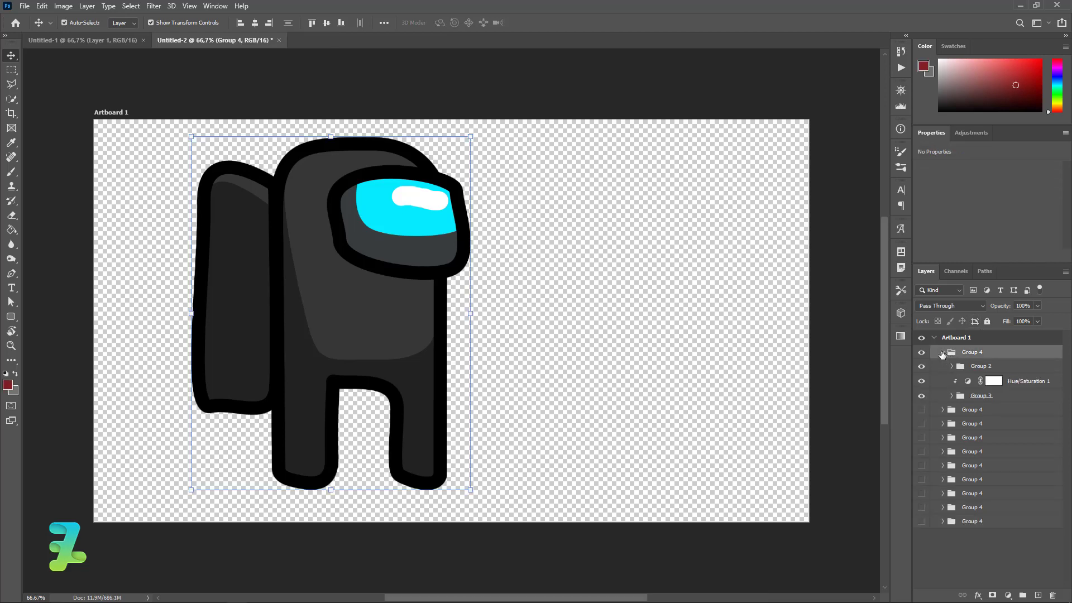
pyautogui.click(966, 385)
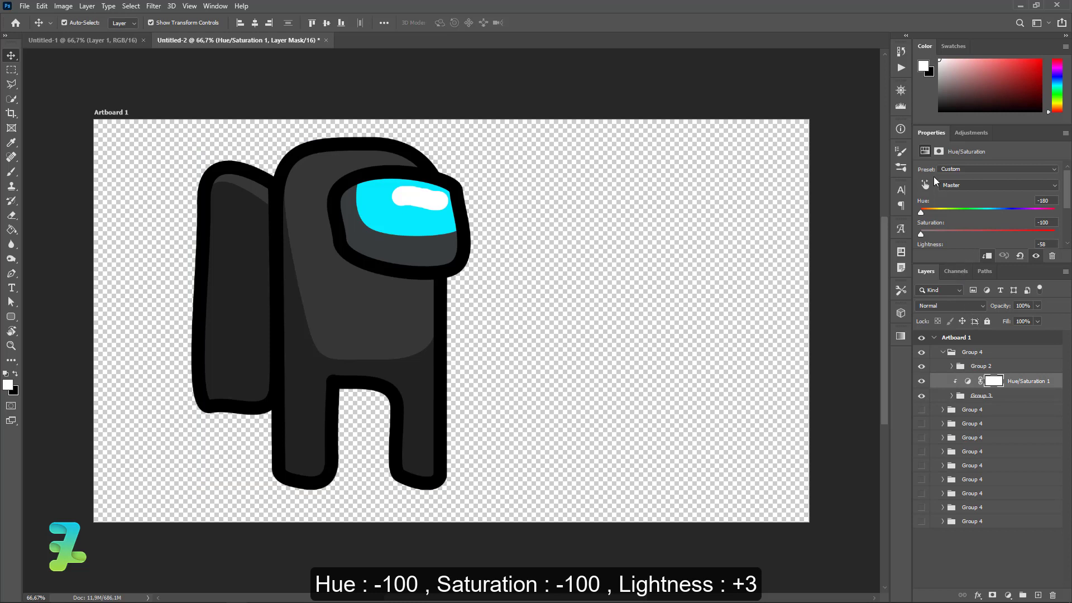
pyautogui.moveTo(923, 215); pyautogui.dragTo(949, 215)
pyautogui.scroll(-1, 1067, 200)
pyautogui.moveTo(947, 226)
pyautogui.mouseDown()
pyautogui.moveTo(1023, 226)
pyautogui.moveTo(980, 223)
pyautogui.moveTo(1002, 223)
pyautogui.moveTo(989, 226)
pyautogui.mouseUp()
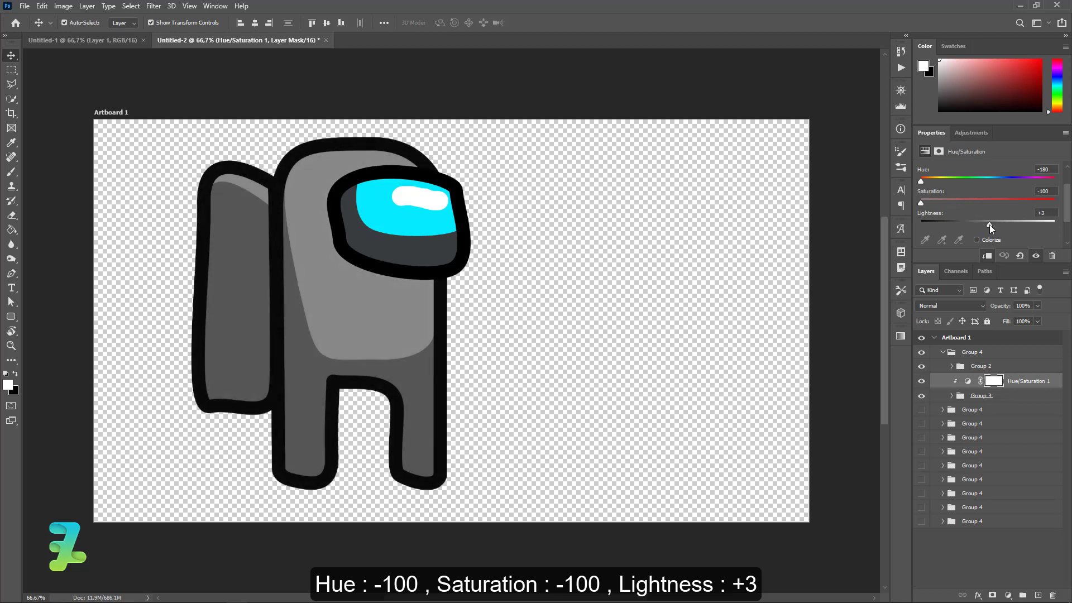
pyautogui.moveTo(921, 207)
pyautogui.mouseDown()
pyautogui.moveTo(940, 205)
pyautogui.moveTo(920, 203)
pyautogui.mouseUp()
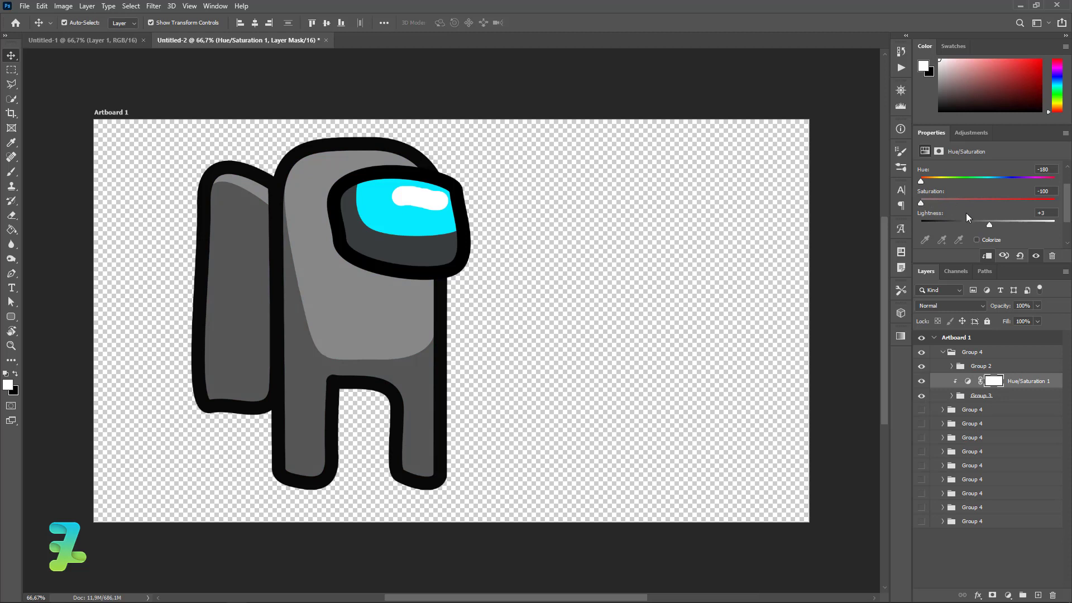
# Convert the grey crewmate group into a smart object
pyautogui.click(944, 352)
pyautogui.hotkey('ctrl', 't')
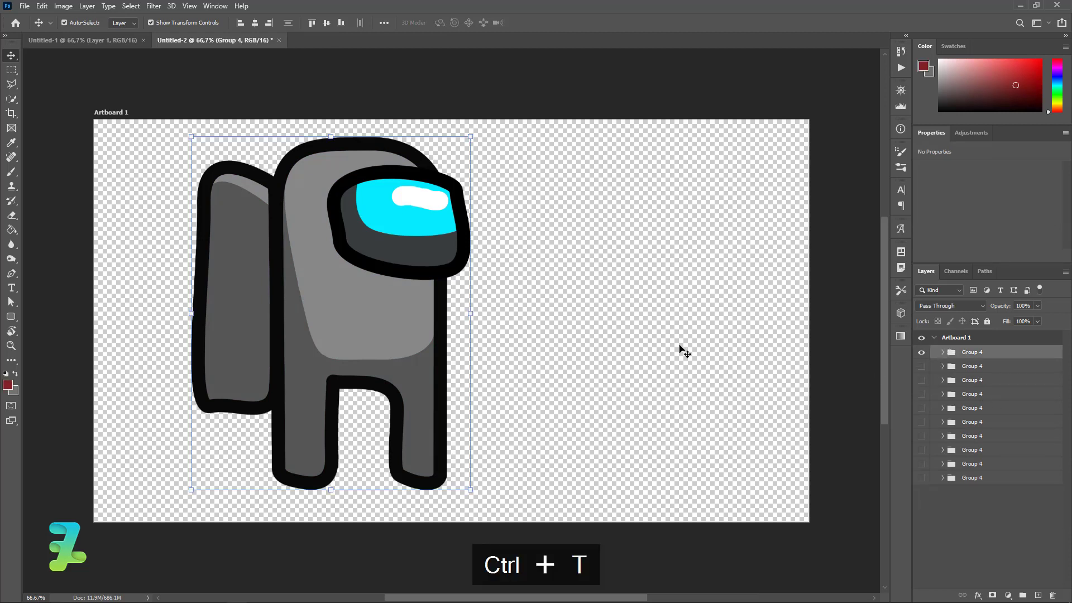
pyautogui.rightClick(1001, 360)
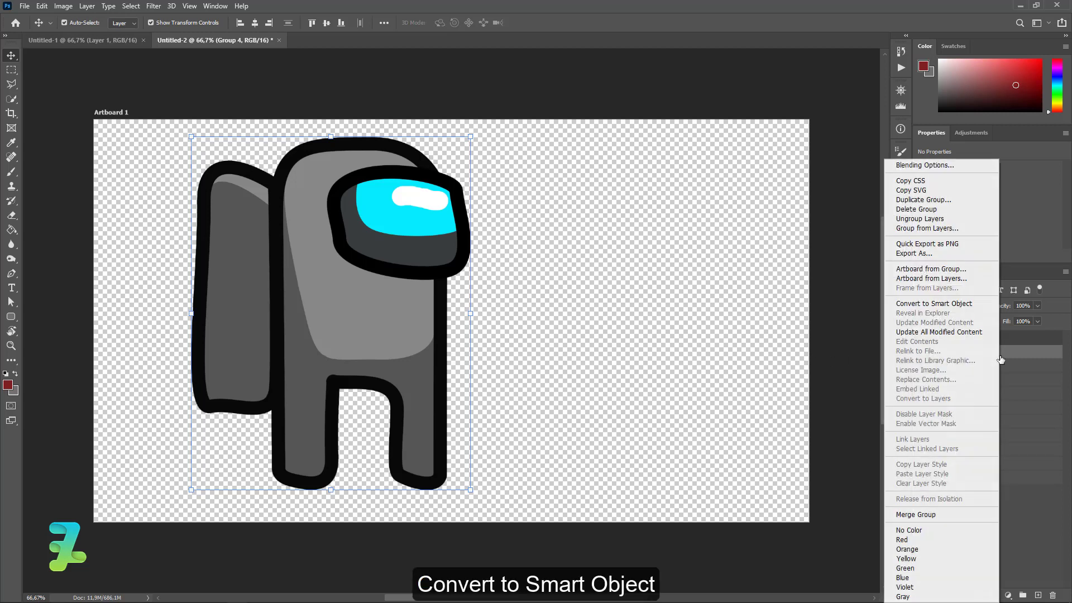
pyautogui.click(949, 303)
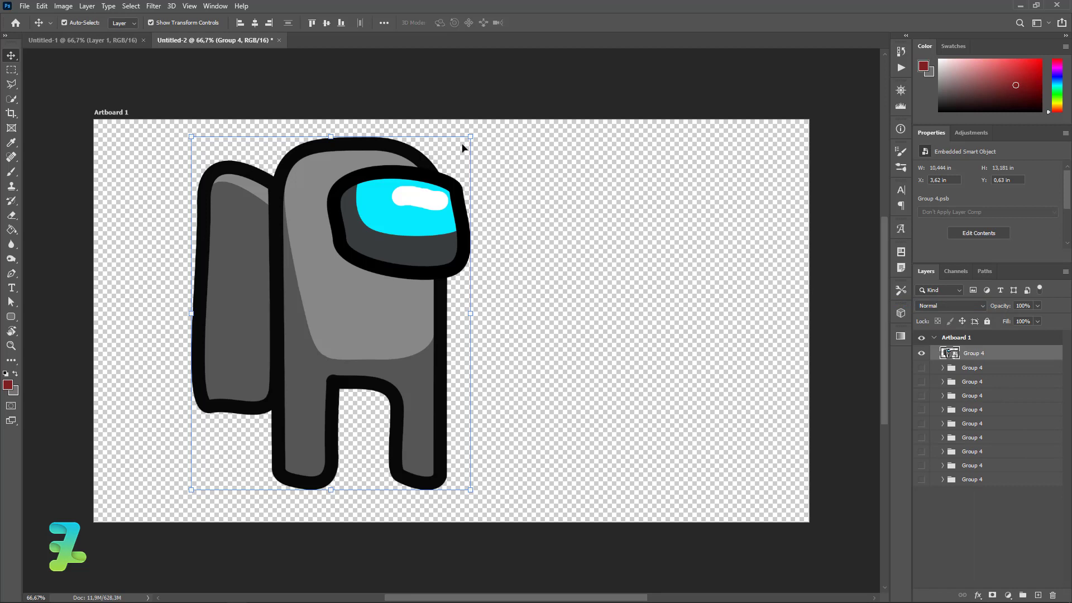
# Shrink and tilt the grey crewmate, then move it toward the top-left corner
pyautogui.hotkey('ctrl', 't')
pyautogui.moveTo(468, 135)
pyautogui.mouseDown()
pyautogui.moveTo(410, 214)
pyautogui.moveTo(309, 162)
pyautogui.moveTo(297, 181)
pyautogui.moveTo(350, 267)
pyautogui.moveTo(306, 259)
pyautogui.mouseUp()
pyautogui.click(8, 59)
pyautogui.hotkey('ctrl', 't')
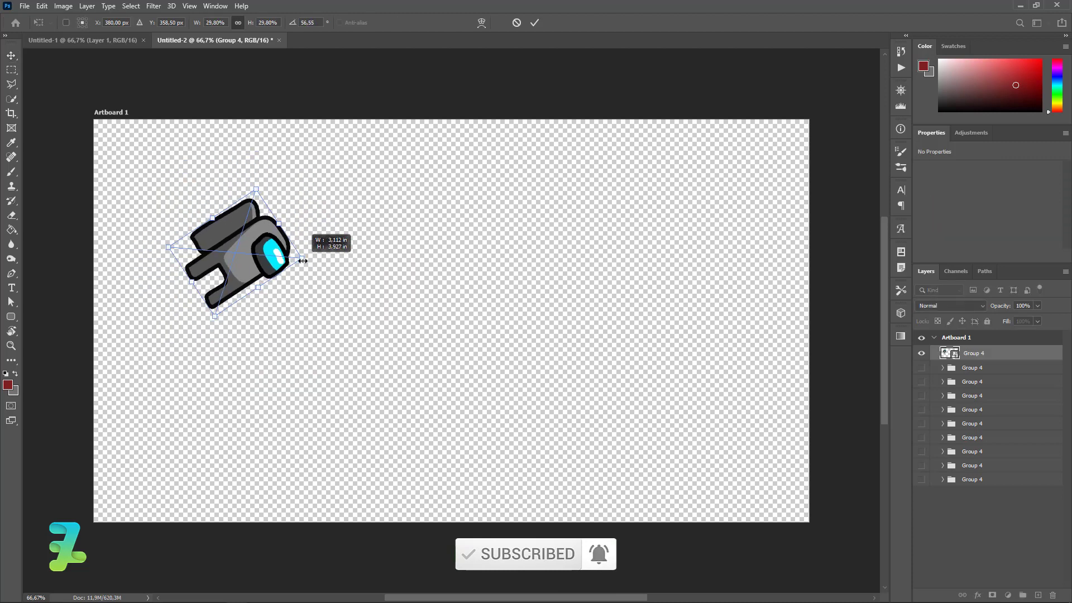
pyautogui.press('Return')
pyautogui.press('Return')
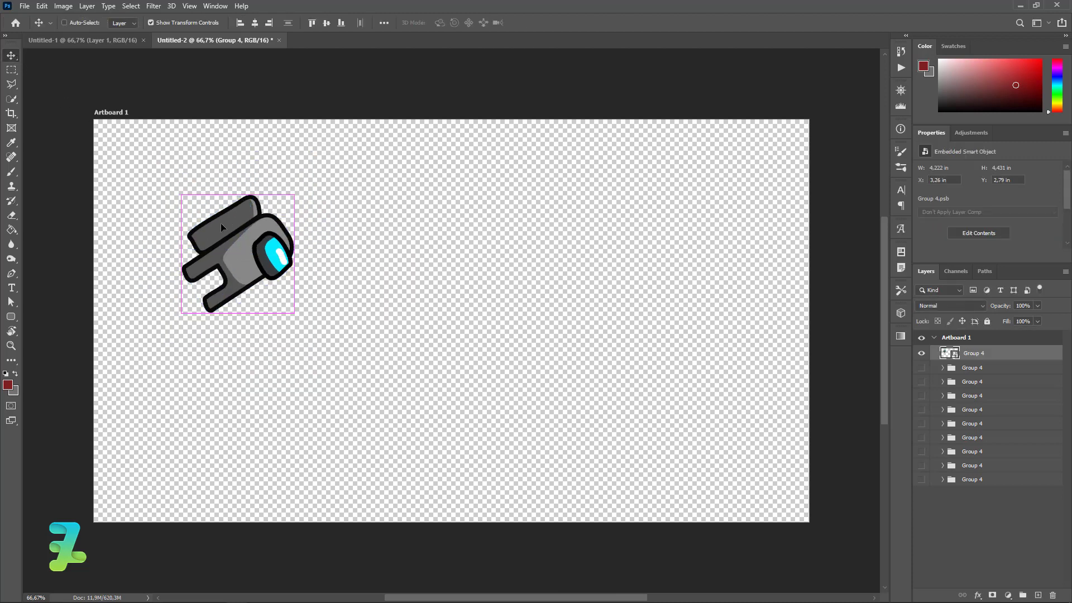
pyautogui.moveTo(220, 223); pyautogui.dragTo(178, 160)
# Show the black crewmate and convert its group into a smart object
pyautogui.click(998, 371)
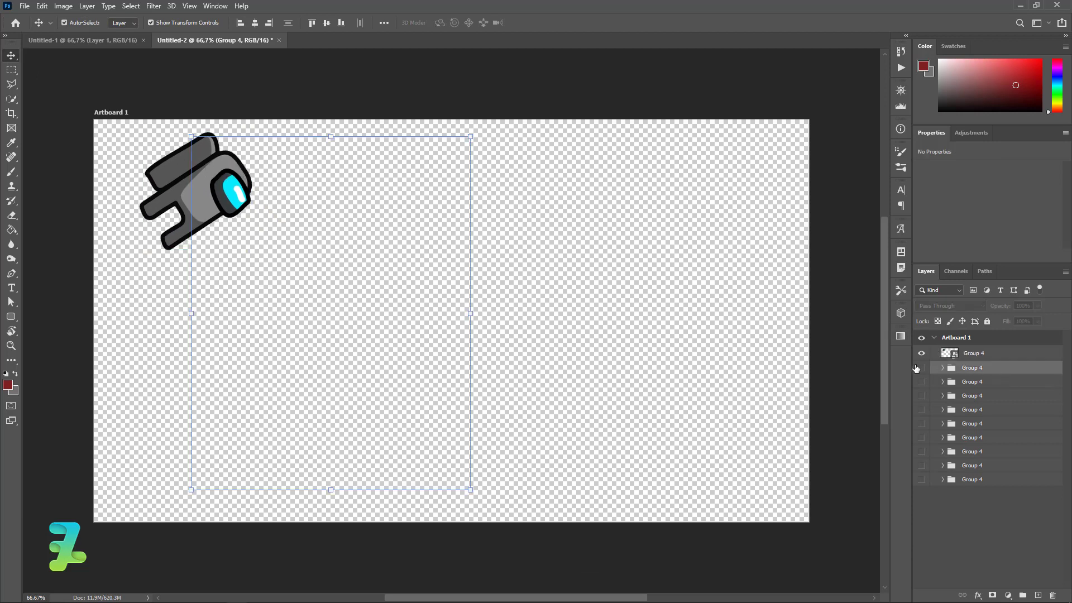
pyautogui.click(921, 367)
pyautogui.rightClick(1017, 371)
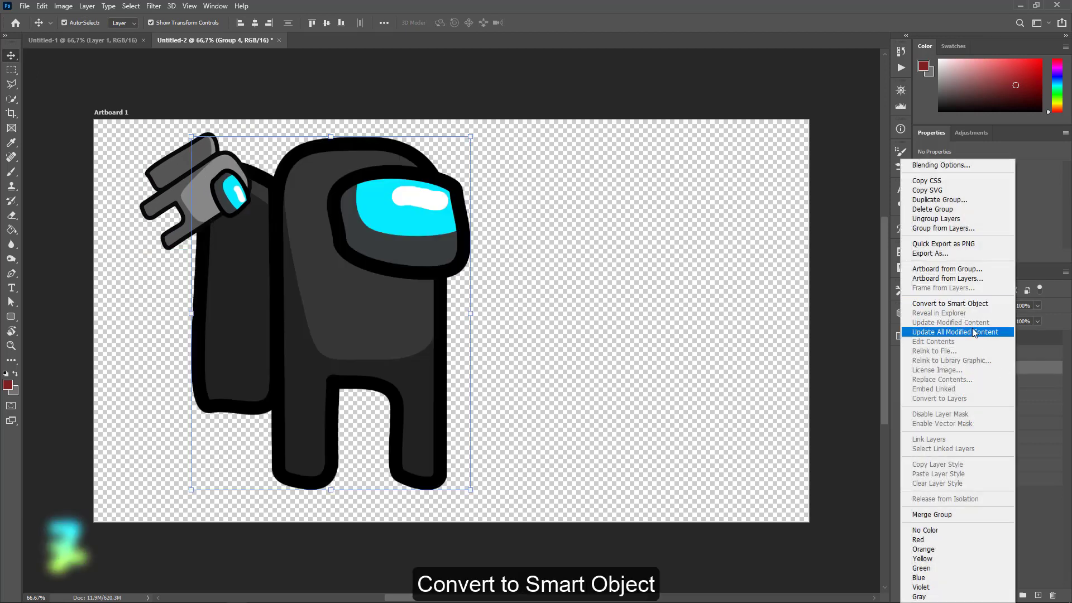
pyautogui.click(956, 304)
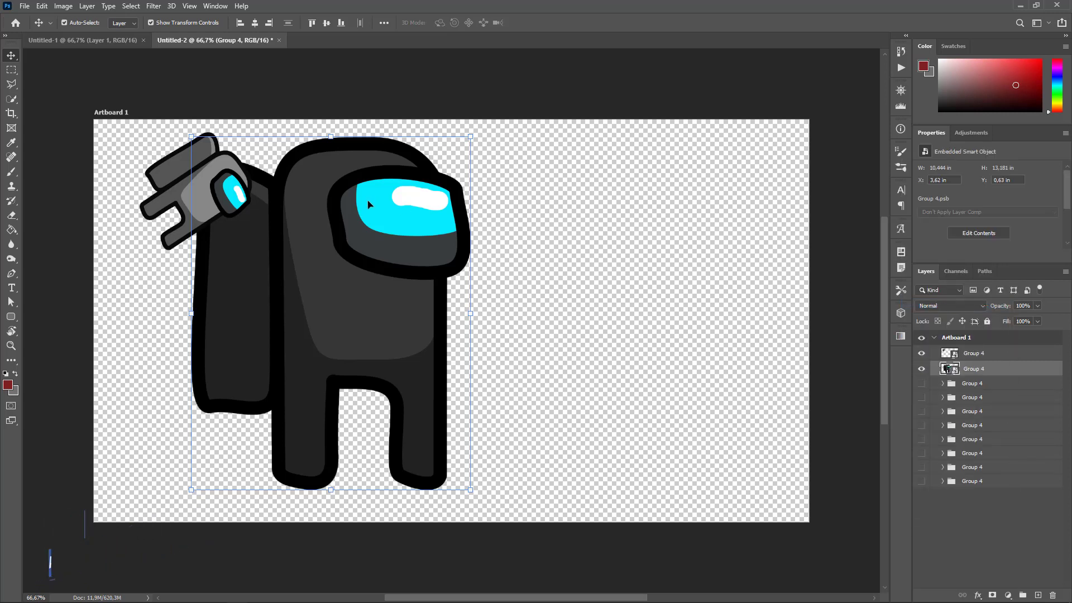
# Shrink and tilt the black crewmate, move it down-right, and reveal the pink crewmate
pyautogui.hotkey('ctrl', 't')
pyautogui.moveTo(470, 136)
pyautogui.mouseDown()
pyautogui.moveTo(445, 175)
pyautogui.moveTo(335, 249)
pyautogui.moveTo(366, 244)
pyautogui.mouseUp()
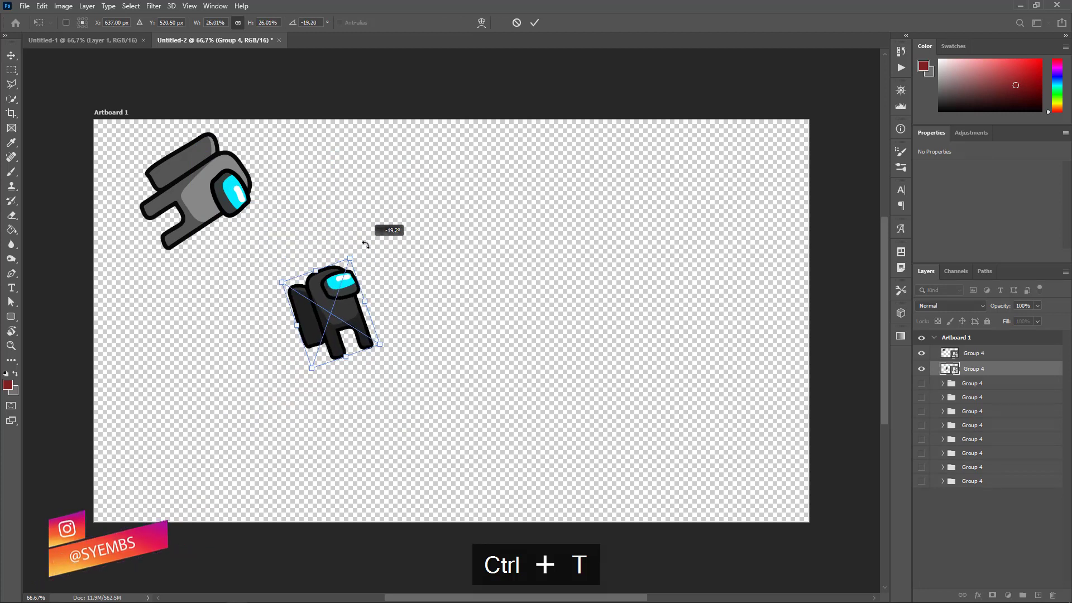
pyautogui.press('Return')
pyautogui.moveTo(338, 304); pyautogui.dragTo(404, 354)
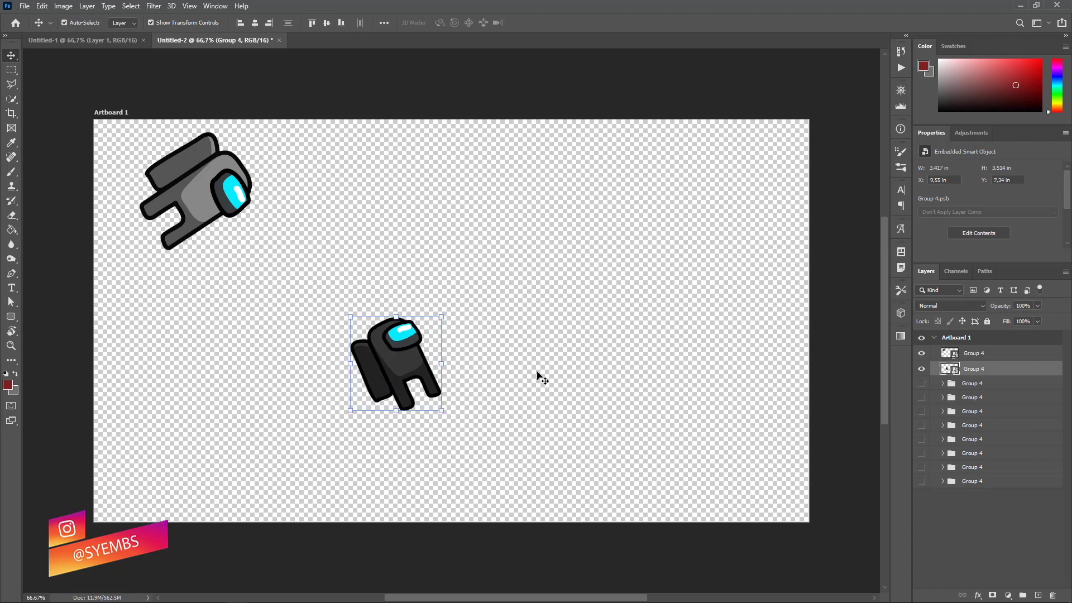
pyautogui.click(921, 383)
# Convert the pink crewmate to a smart object, then shrink and tilt it toward the left edge
pyautogui.rightClick(1008, 391)
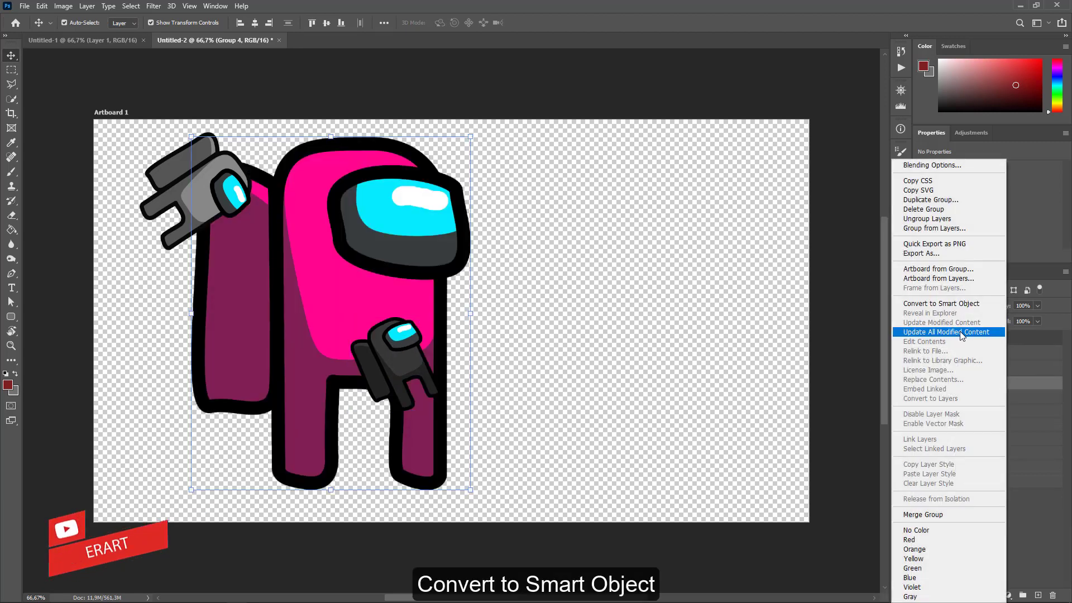
pyautogui.click(949, 303)
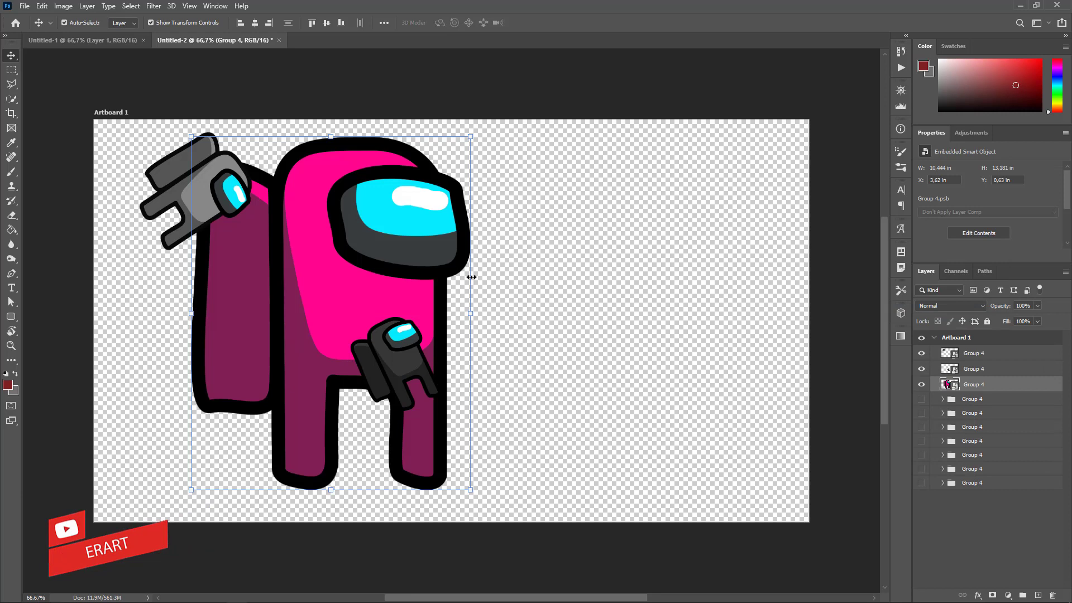
pyautogui.hotkey('ctrl', 't')
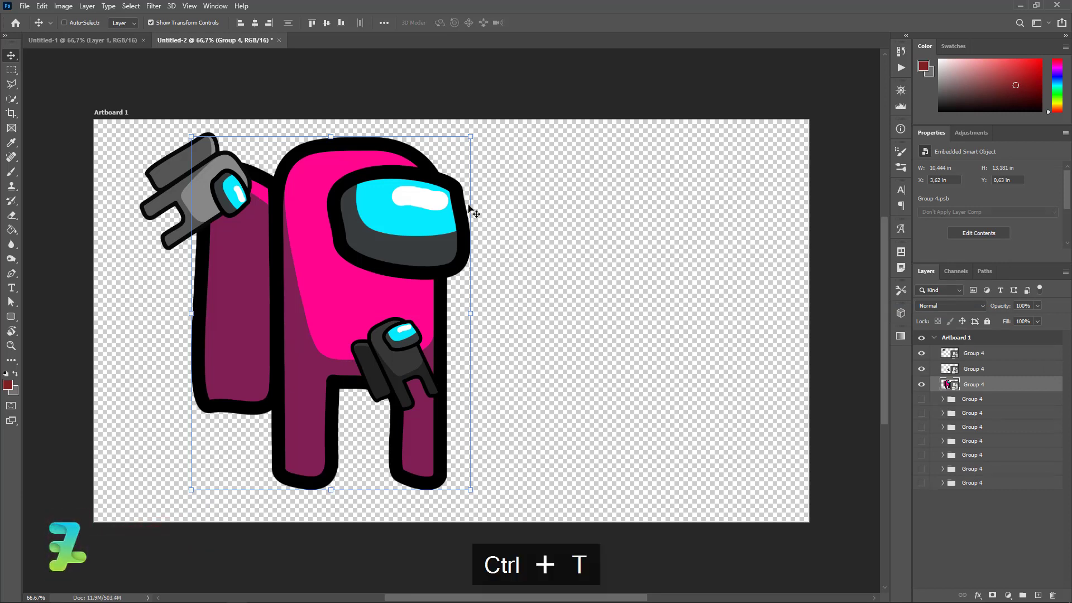
pyautogui.moveTo(470, 136)
pyautogui.mouseDown()
pyautogui.moveTo(346, 294)
pyautogui.moveTo(371, 300)
pyautogui.mouseUp()
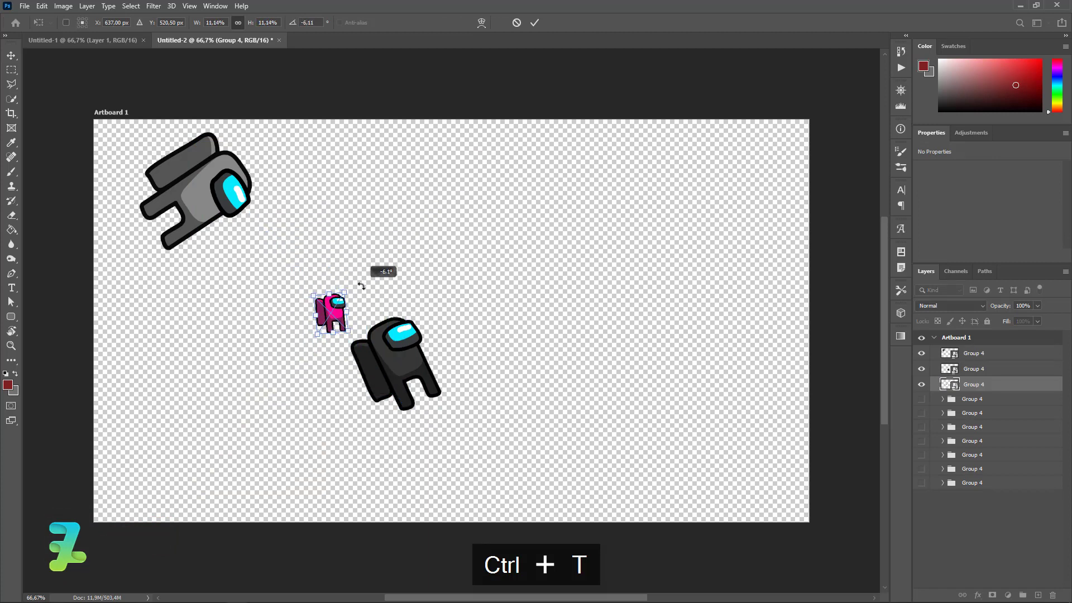
pyautogui.moveTo(370, 300)
pyautogui.mouseDown()
pyautogui.moveTo(361, 285)
pyautogui.moveTo(125, 387)
pyautogui.moveTo(121, 370)
pyautogui.mouseUp()
pyautogui.click(11, 56)
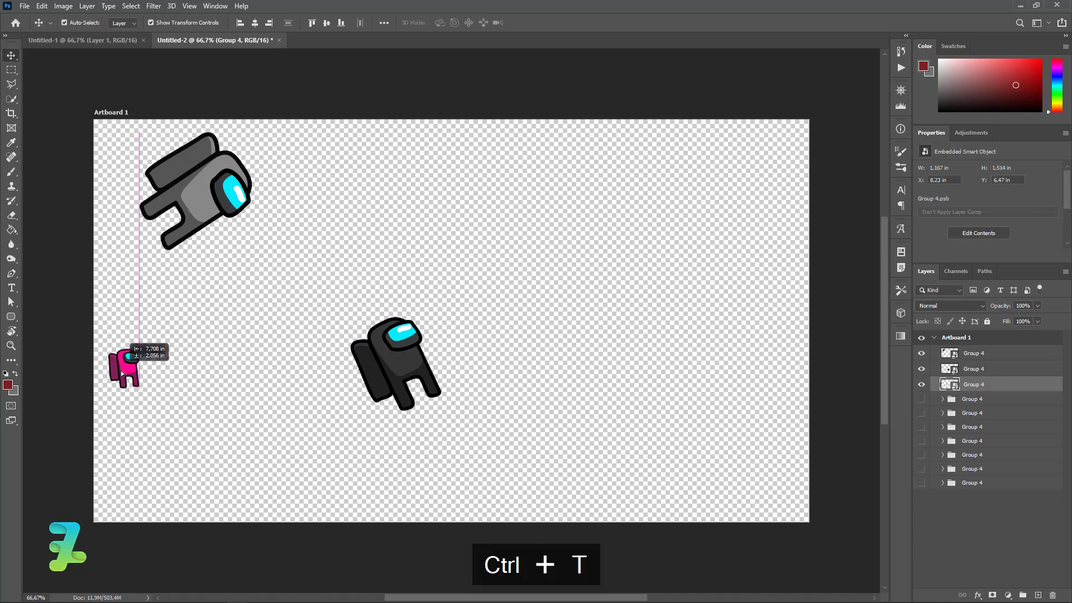
# Show the blue crewmate and convert its group into a smart object
pyautogui.click(921, 399)
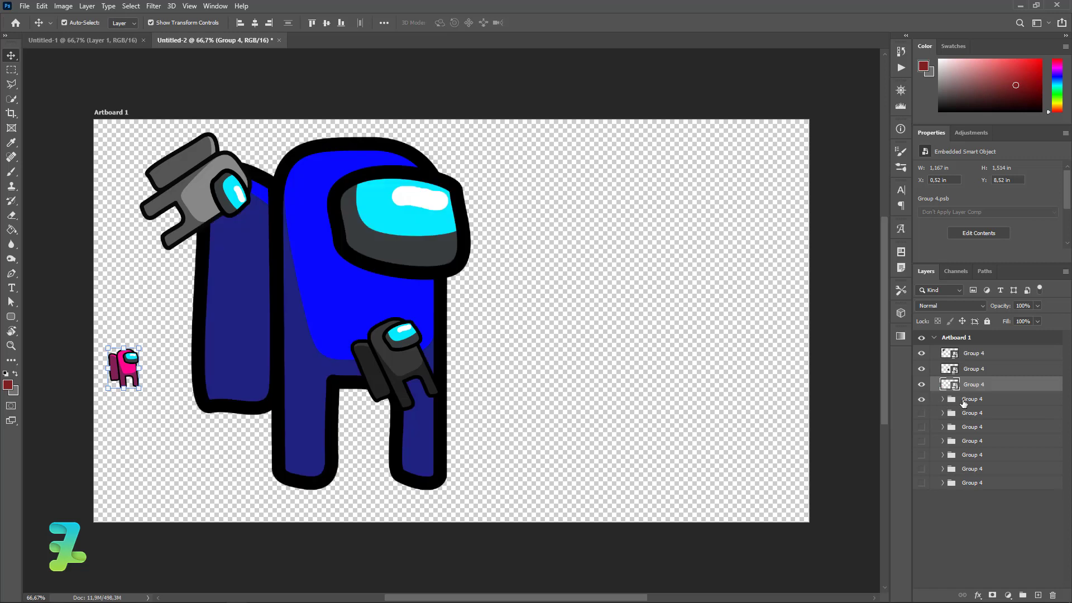
pyautogui.click(964, 399)
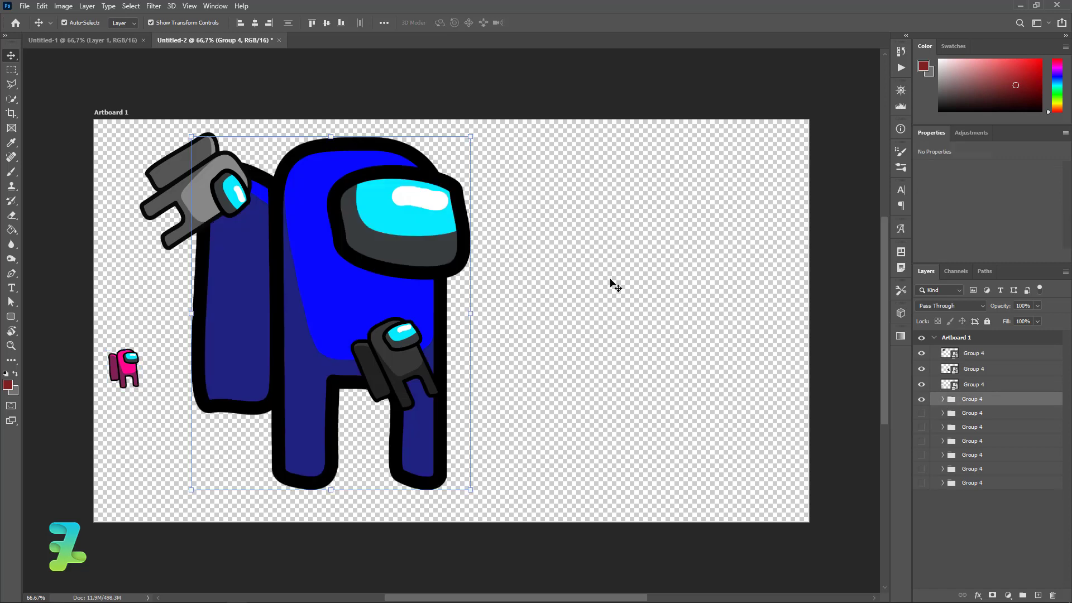
pyautogui.press('ctrl')
pyautogui.rightClick(999, 408)
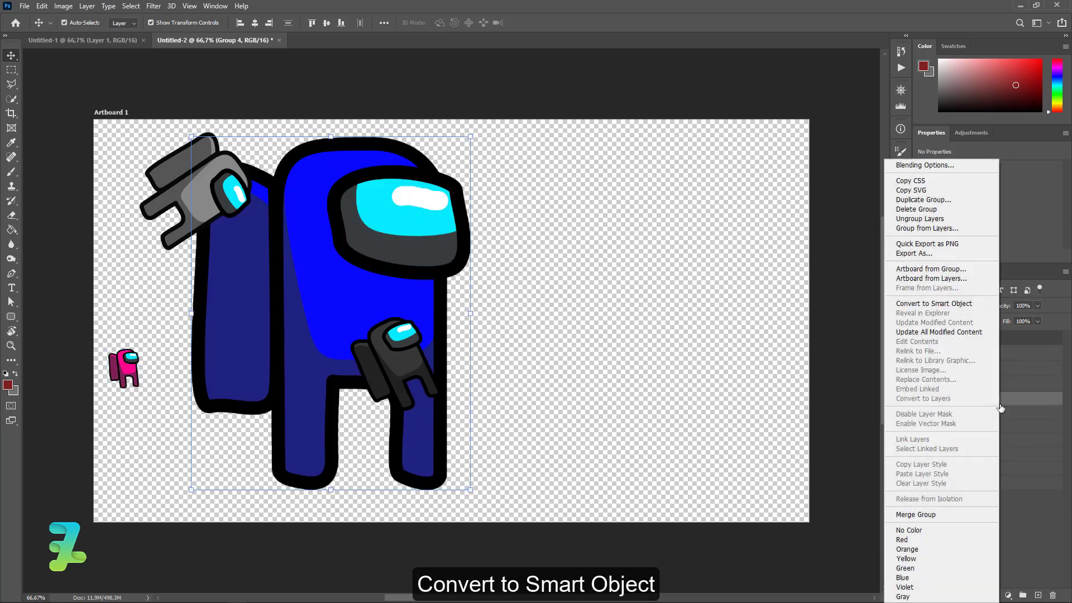
pyautogui.click(942, 303)
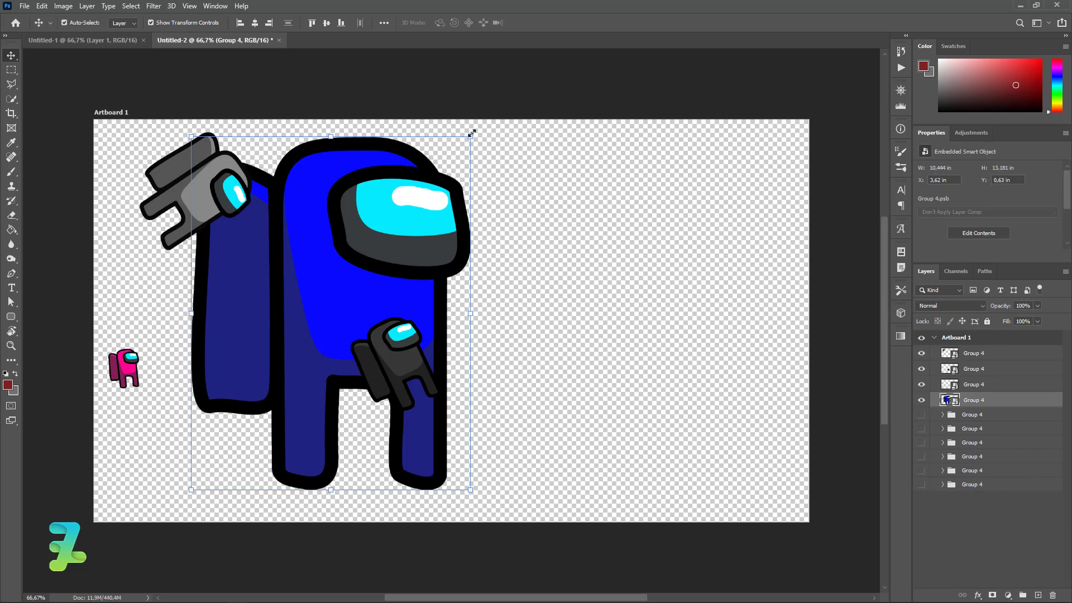
# Shrink the blue crewmate, lay it on its side at the bottom edge, and nudge pink and grey right
pyautogui.hotkey('ctrl', 't')
pyautogui.moveTo(471, 133)
pyautogui.mouseDown()
pyautogui.moveTo(251, 392)
pyautogui.moveTo(243, 422)
pyautogui.moveTo(268, 379)
pyautogui.moveTo(150, 366)
pyautogui.mouseUp()
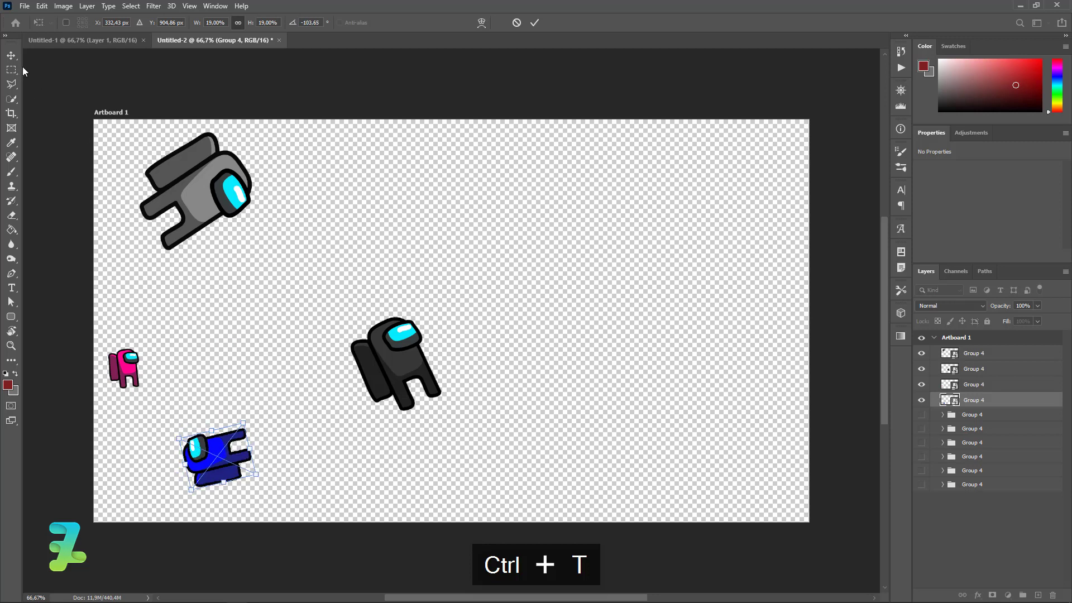
pyautogui.moveTo(168, 428); pyautogui.dragTo(162, 440)
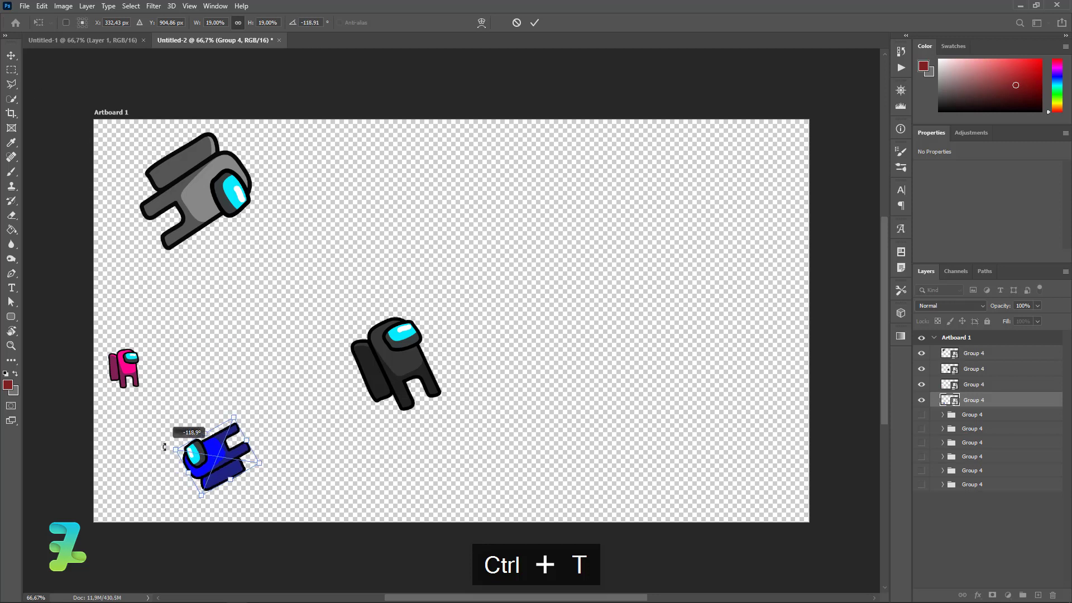
pyautogui.click(10, 56)
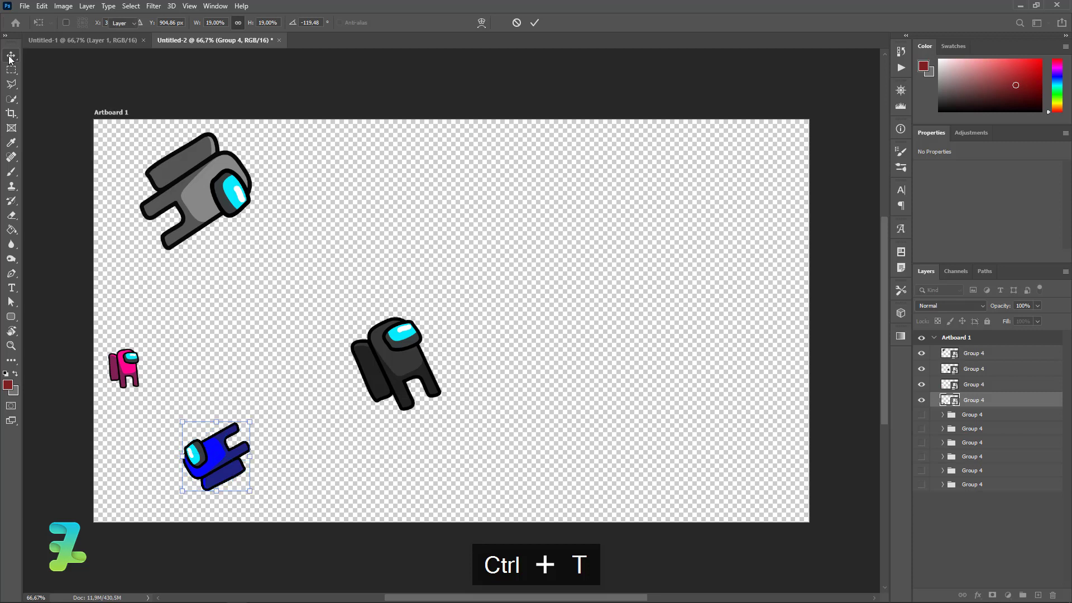
pyautogui.moveTo(216, 466)
pyautogui.mouseDown()
pyautogui.moveTo(235, 461)
pyautogui.moveTo(221, 501)
pyautogui.mouseUp()
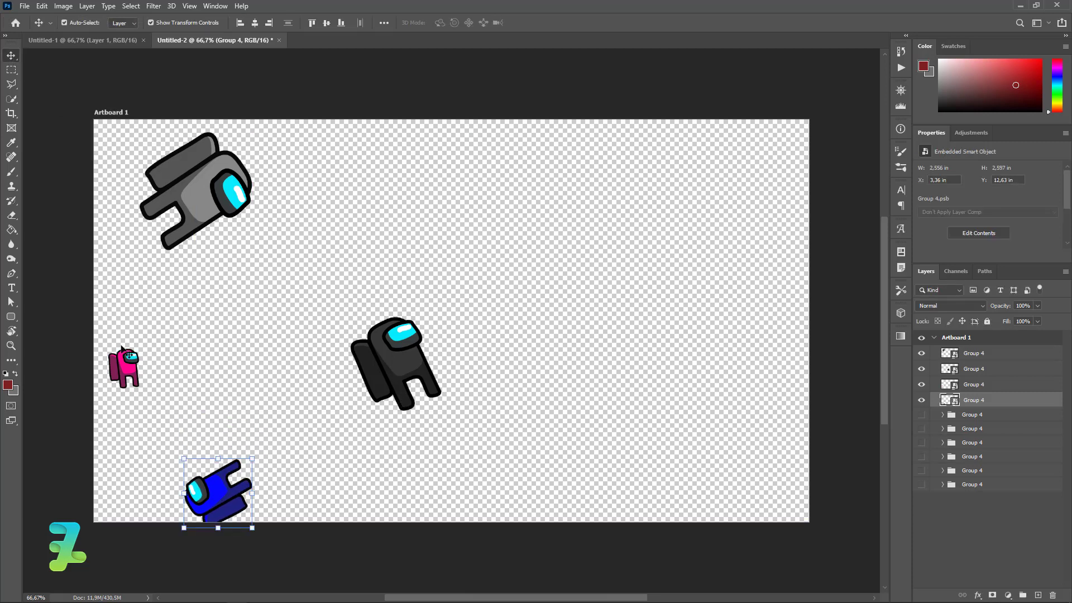
pyautogui.moveTo(126, 360); pyautogui.dragTo(137, 363)
pyautogui.moveTo(193, 211); pyautogui.dragTo(226, 225)
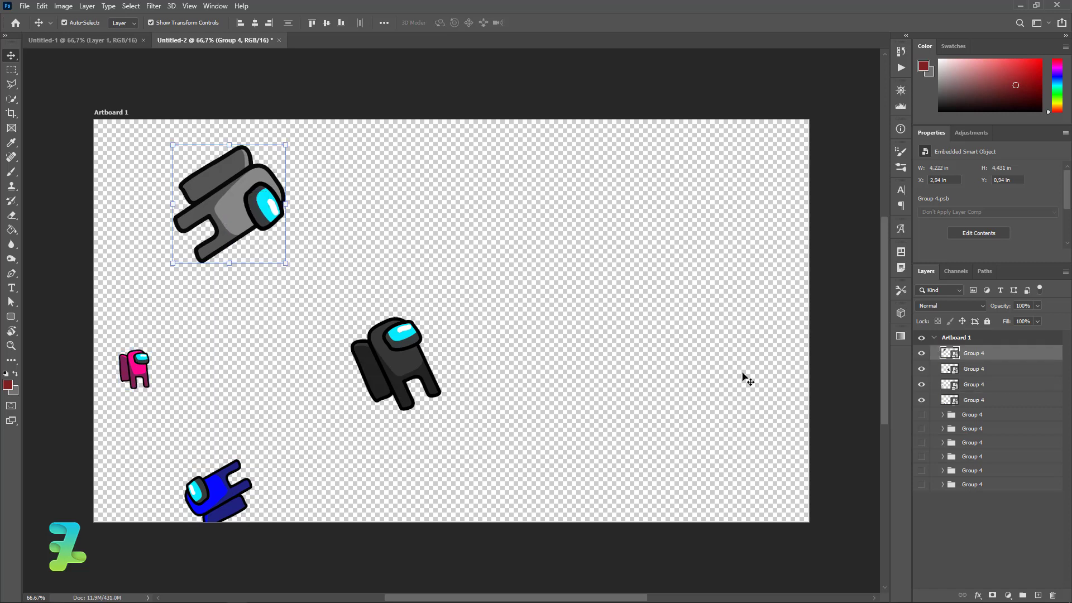
# Show the orange crewmate and convert its group into a smart object
pyautogui.click(982, 416)
pyautogui.click(922, 415)
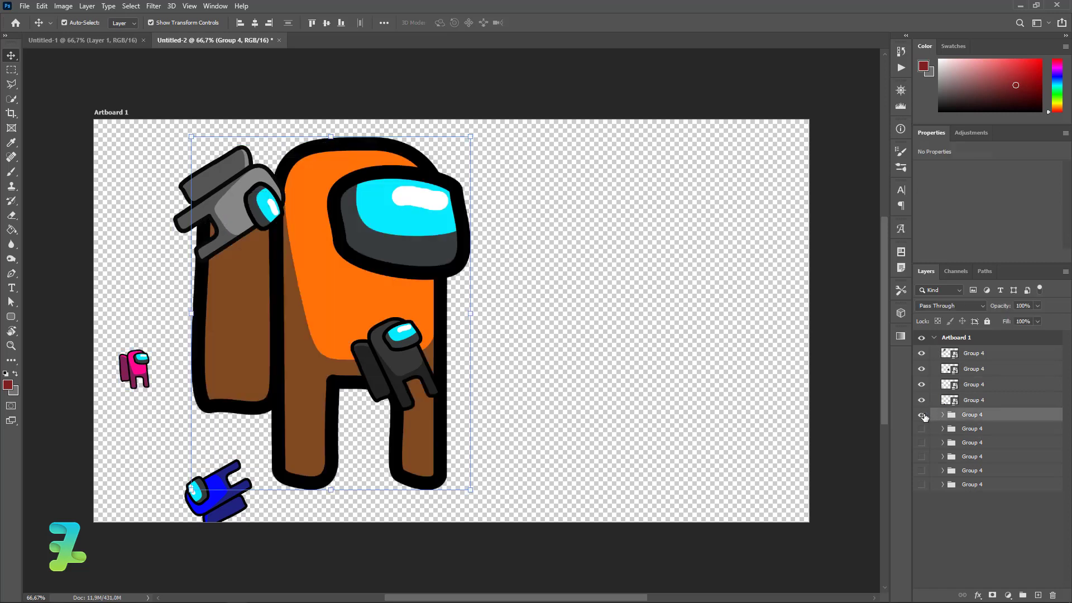
pyautogui.rightClick(993, 421)
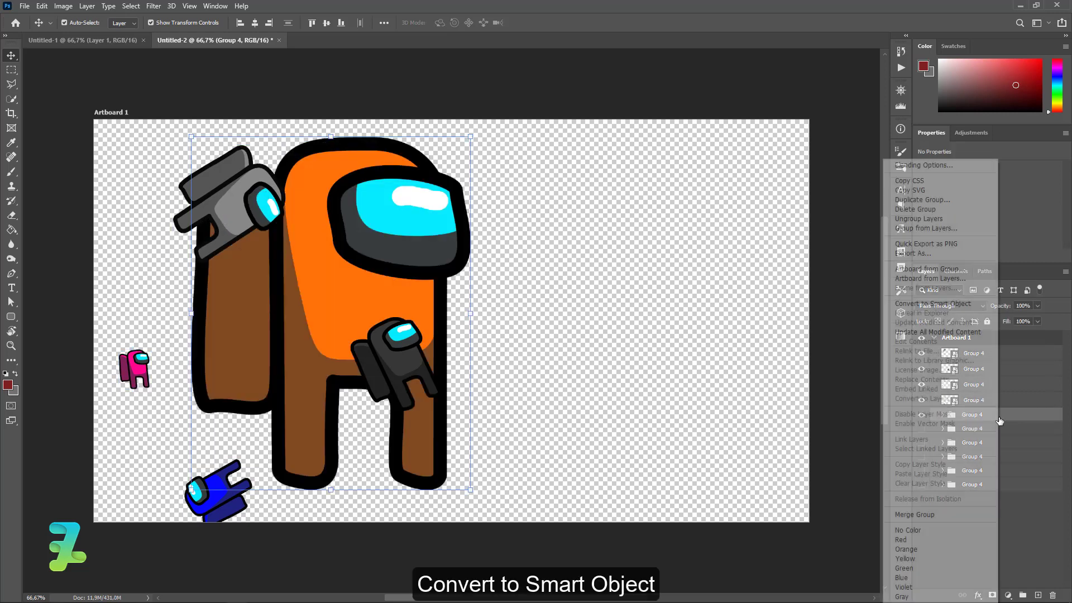
pyautogui.click(944, 303)
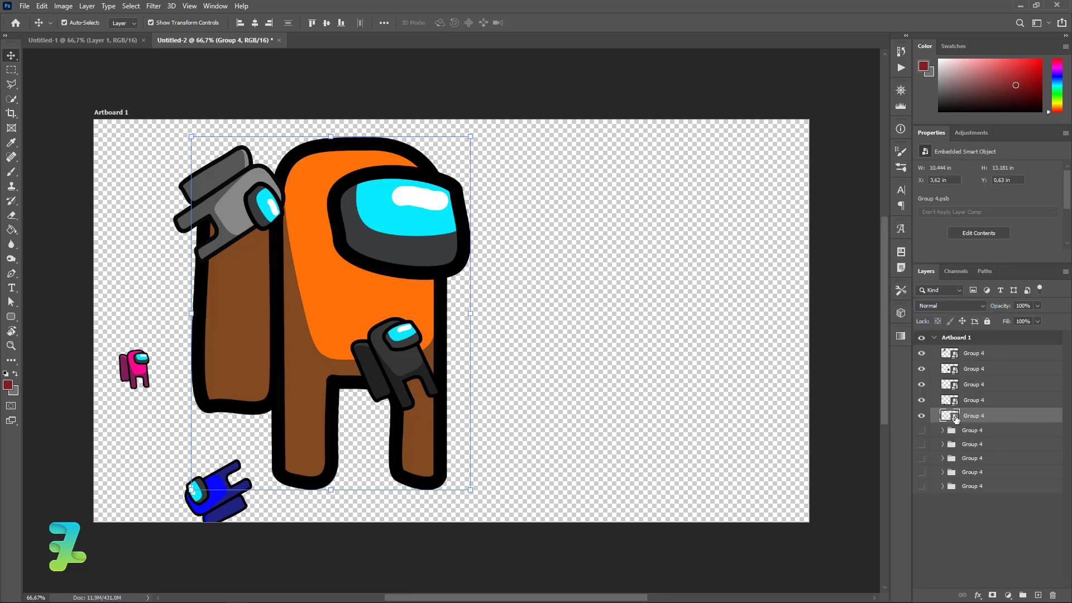
# Shrink the orange crewmate and rotate it onto its side between the pink and black crewmates
pyautogui.hotkey('ctrl', 't')
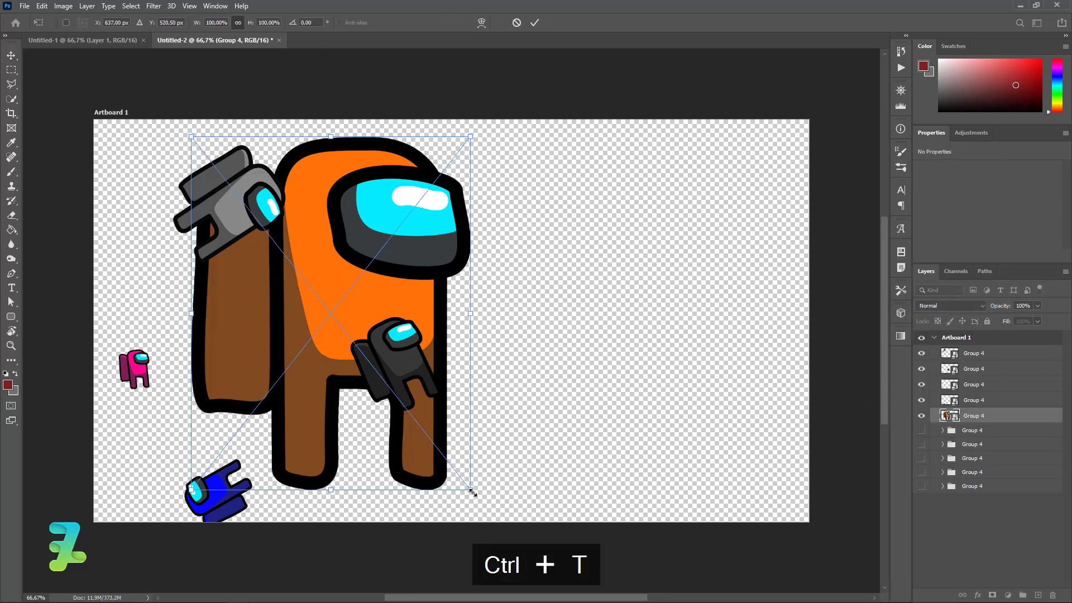
pyautogui.moveTo(471, 491); pyautogui.dragTo(333, 288)
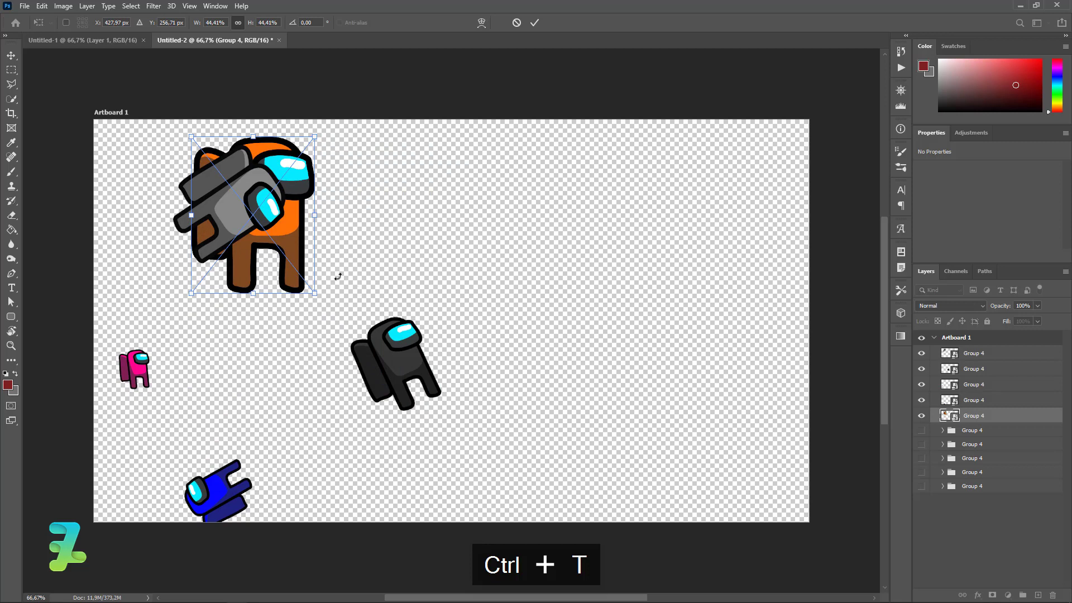
pyautogui.moveTo(296, 258); pyautogui.dragTo(391, 281)
pyautogui.moveTo(437, 318)
pyautogui.mouseDown()
pyautogui.moveTo(381, 369)
pyautogui.moveTo(367, 244)
pyautogui.mouseUp()
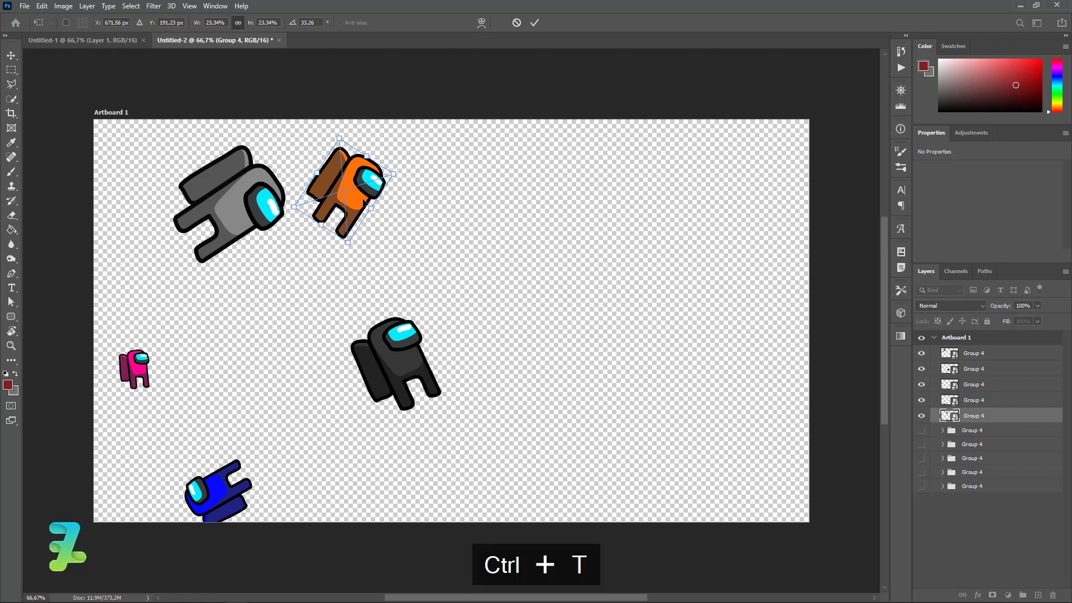
pyautogui.moveTo(356, 198)
pyautogui.mouseDown()
pyautogui.moveTo(442, 211)
pyautogui.moveTo(355, 270)
pyautogui.moveTo(418, 209)
pyautogui.mouseUp()
pyautogui.moveTo(399, 265)
pyautogui.mouseDown()
pyautogui.moveTo(407, 232)
pyautogui.moveTo(455, 178)
pyautogui.moveTo(376, 234)
pyautogui.mouseUp()
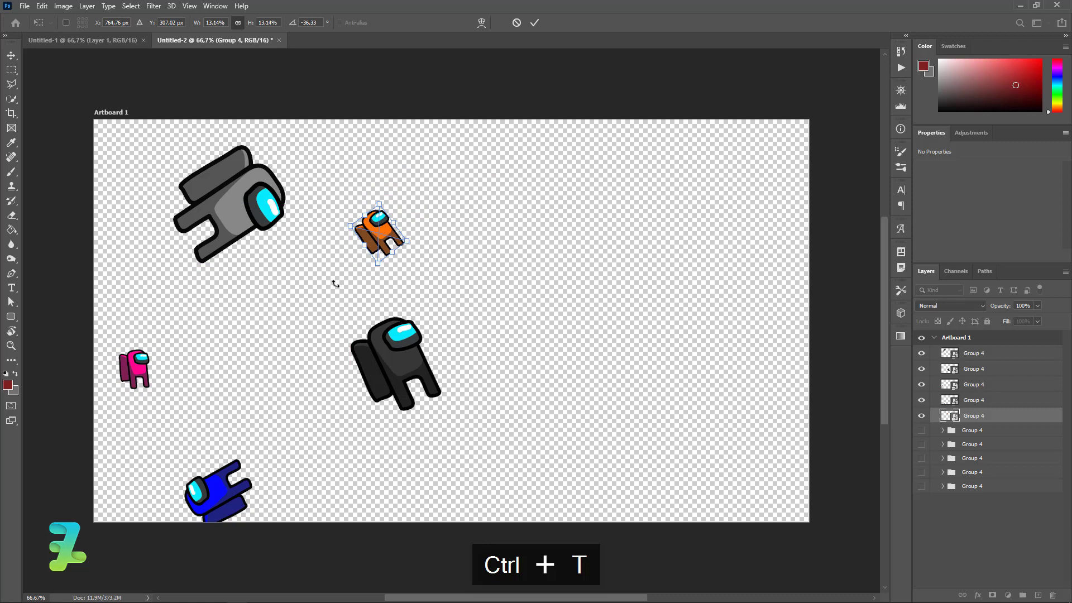
pyautogui.moveTo(380, 405); pyautogui.dragTo(402, 366)
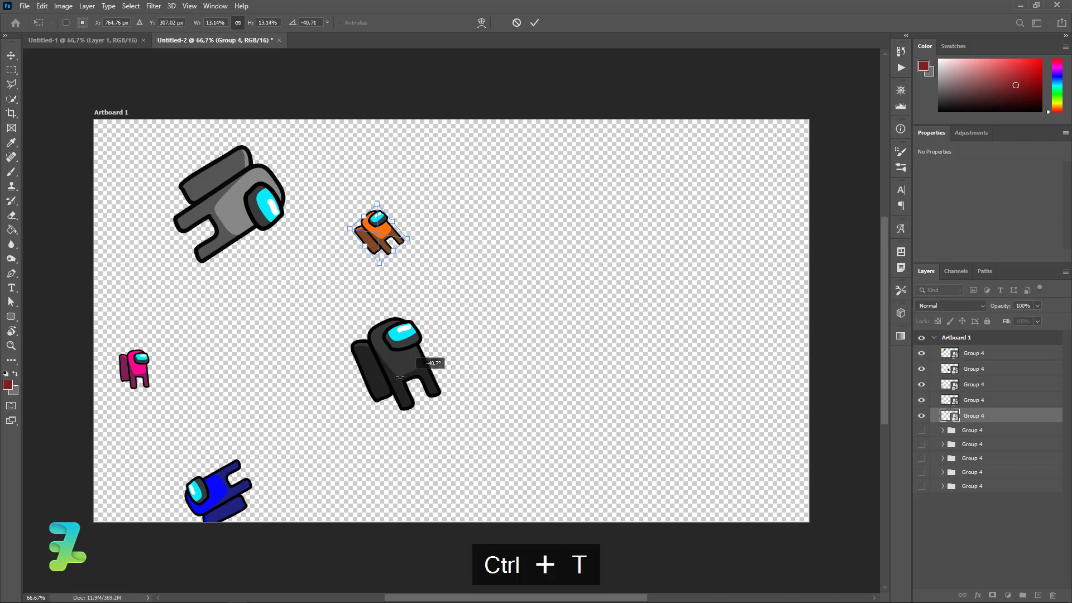
pyautogui.moveTo(358, 261); pyautogui.dragTo(251, 344)
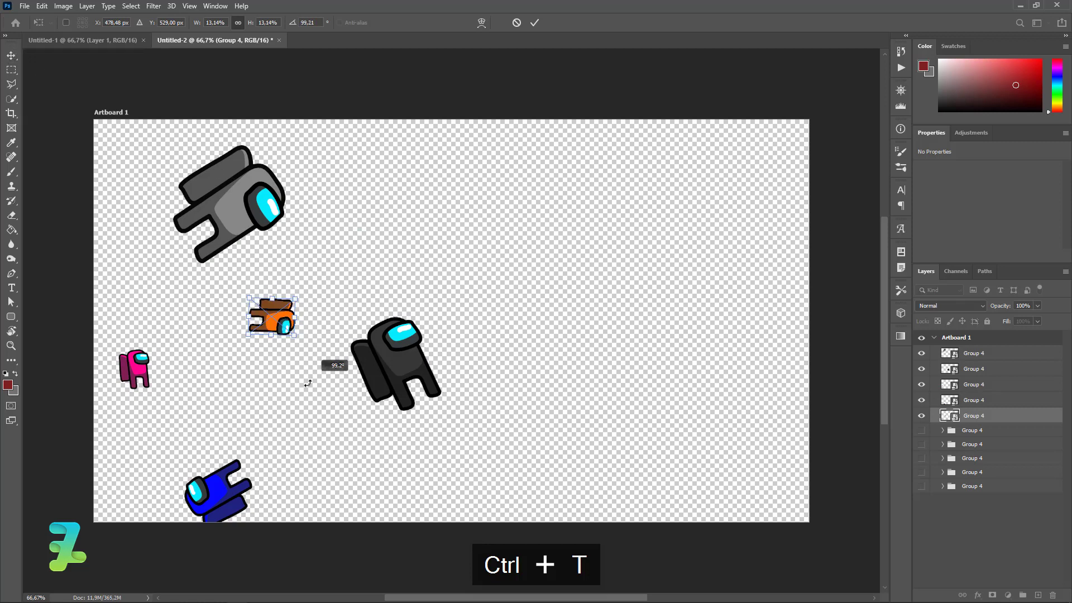
pyautogui.moveTo(288, 277); pyautogui.dragTo(302, 379)
pyautogui.click(12, 56)
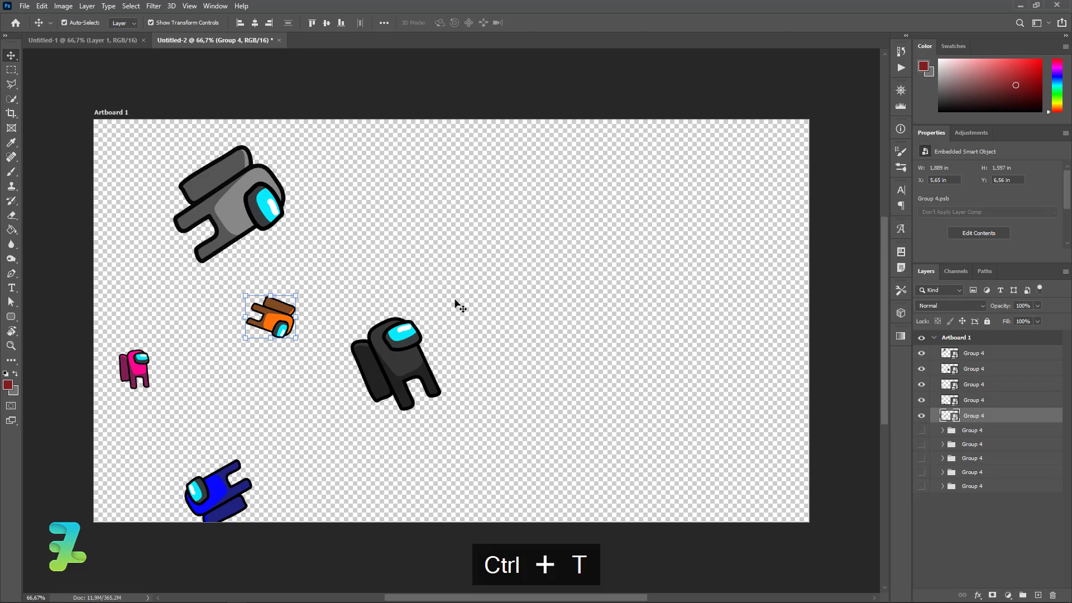
# Show the green crewmate, convert it to a smart object, and flip it horizontally
pyautogui.click(921, 430)
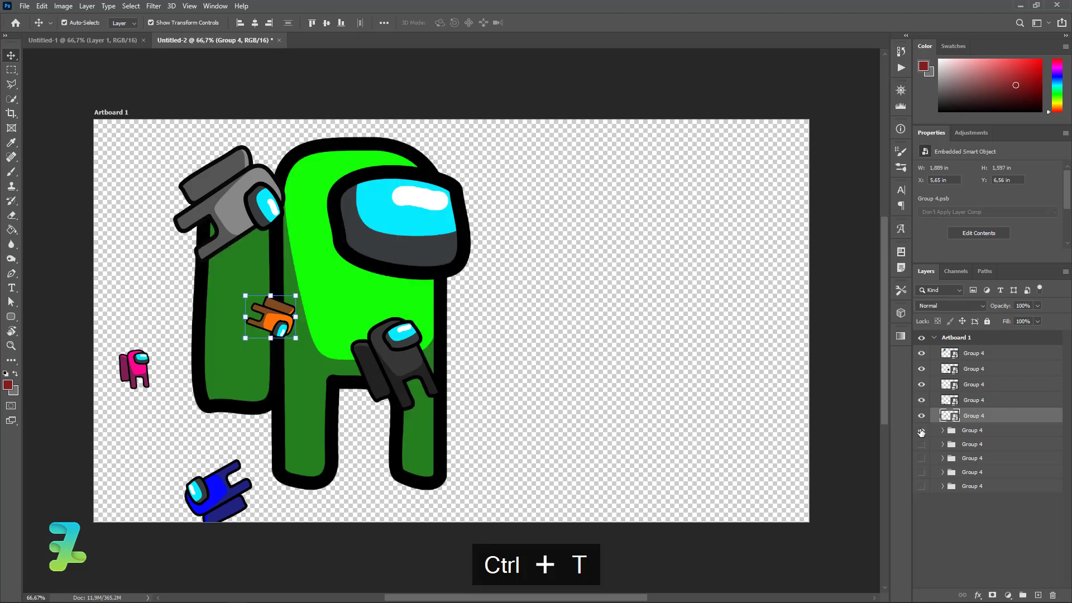
pyautogui.click(959, 433)
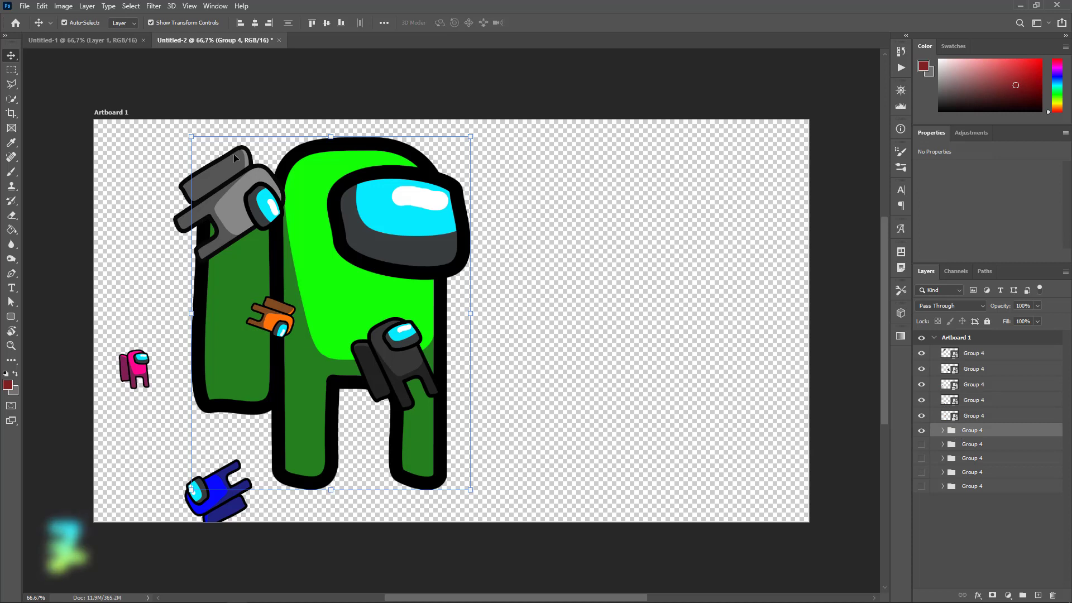
pyautogui.rightClick(1000, 435)
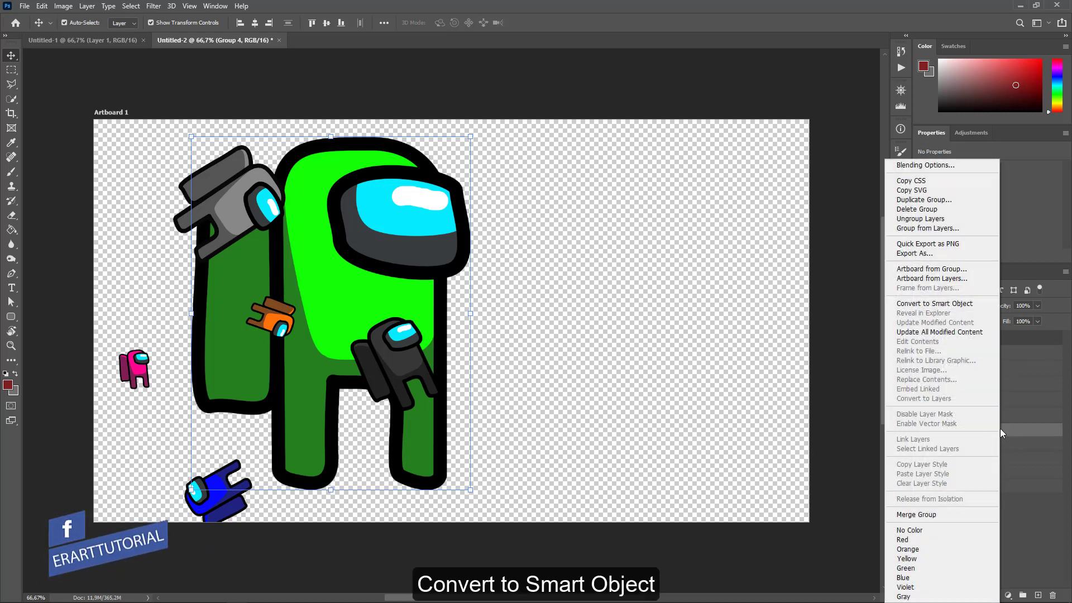
pyautogui.click(947, 304)
pyautogui.click(41, 6)
pyautogui.moveTo(59, 260)
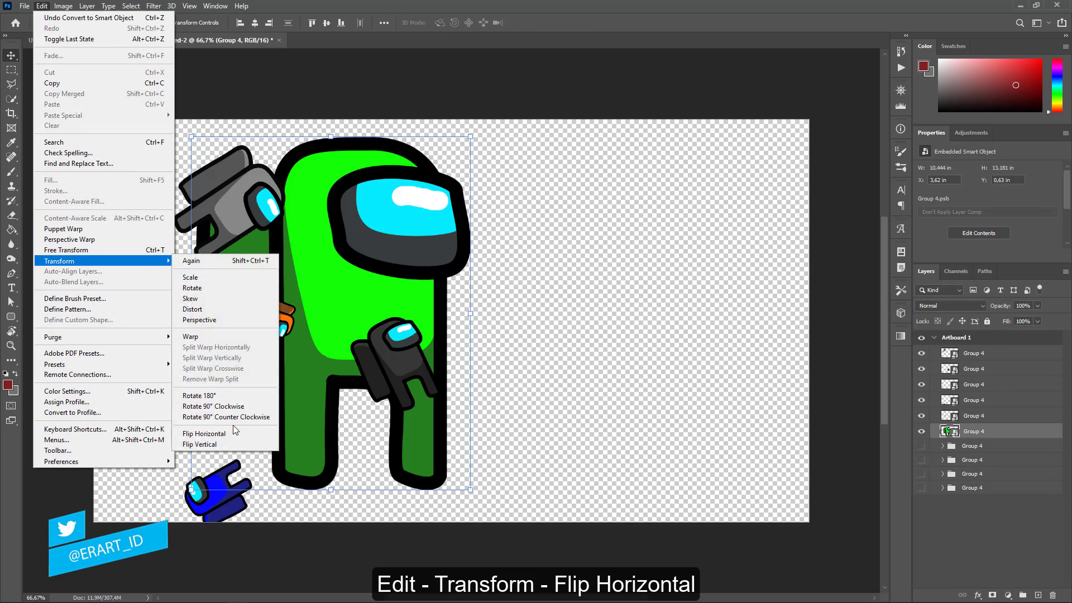
pyautogui.click(204, 433)
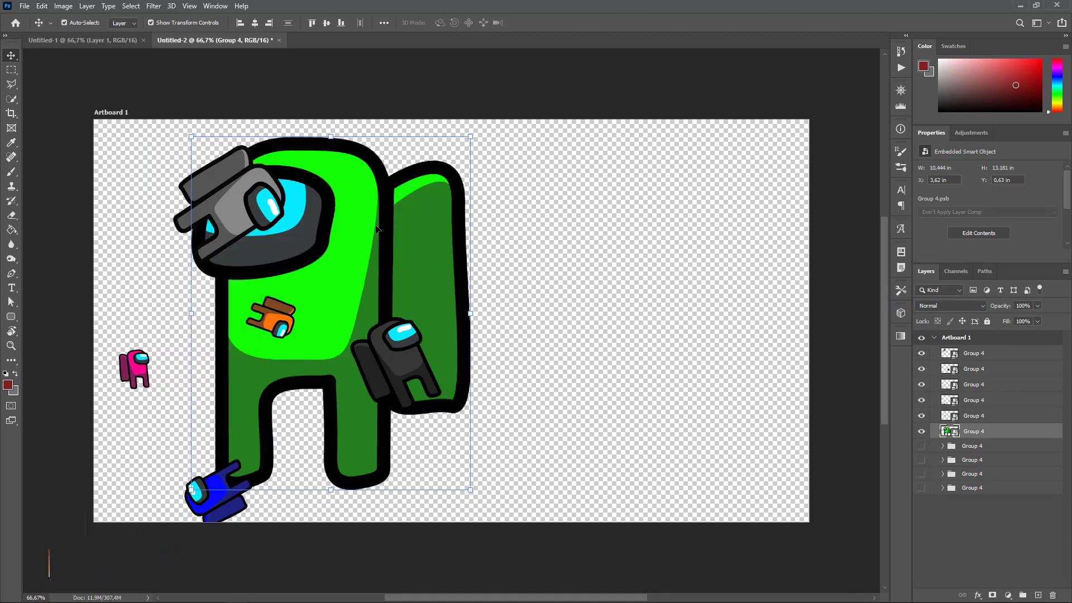
# Shrink the green crewmate to about 37%, tilt it, and place it in the upper right
pyautogui.moveTo(350, 226); pyautogui.dragTo(622, 221)
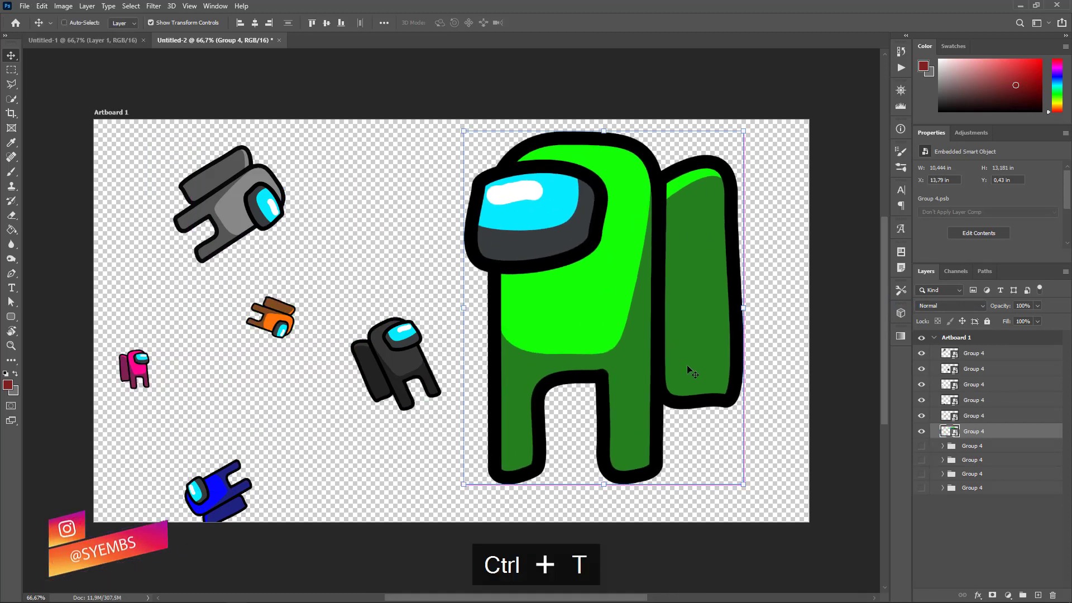
pyautogui.moveTo(748, 485)
pyautogui.mouseDown()
pyautogui.moveTo(568, 261)
pyautogui.moveTo(567, 232)
pyautogui.moveTo(728, 229)
pyautogui.mouseUp()
pyautogui.moveTo(756, 299)
pyautogui.mouseDown()
pyautogui.moveTo(782, 256)
pyautogui.moveTo(764, 235)
pyautogui.mouseUp()
pyautogui.moveTo(679, 197); pyautogui.dragTo(652, 187)
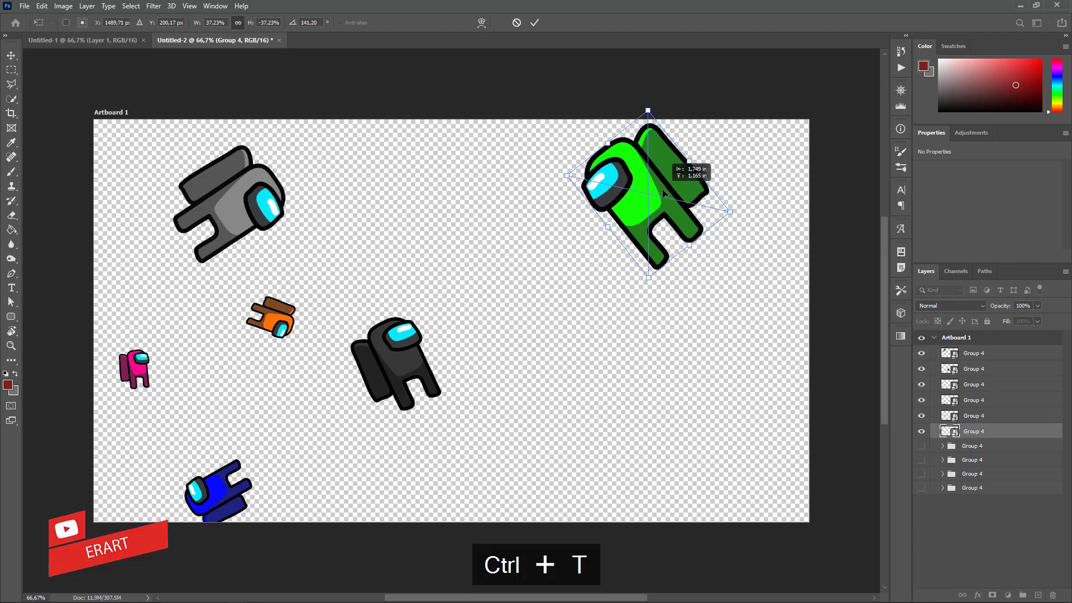
pyautogui.click(10, 56)
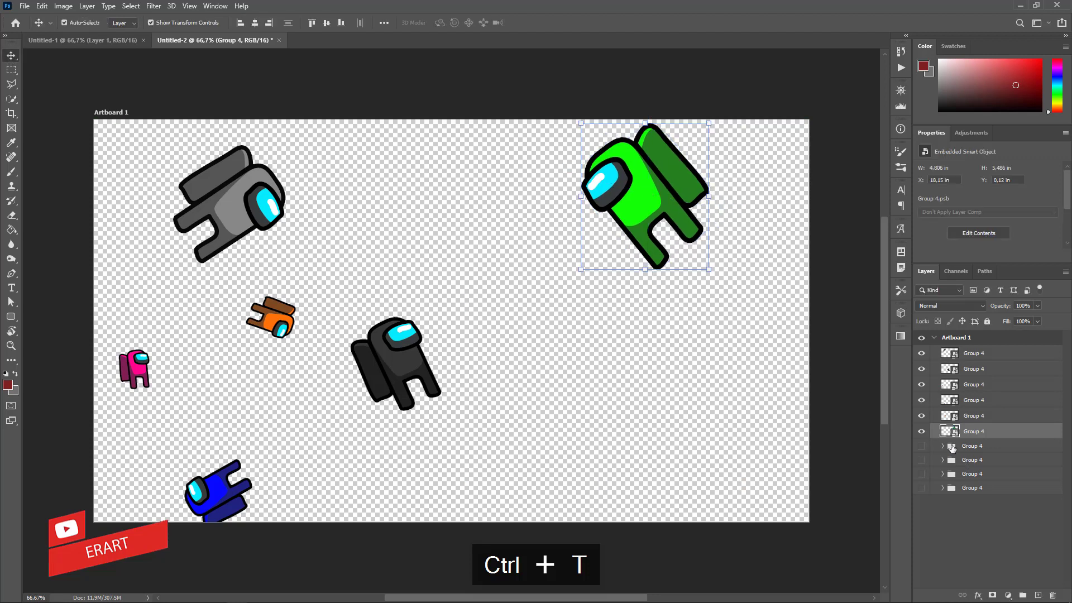
# Show the yellow crewmate, convert it to a smart object, flip it horizontally, and shift it right
pyautogui.click(921, 445)
pyautogui.rightClick(993, 447)
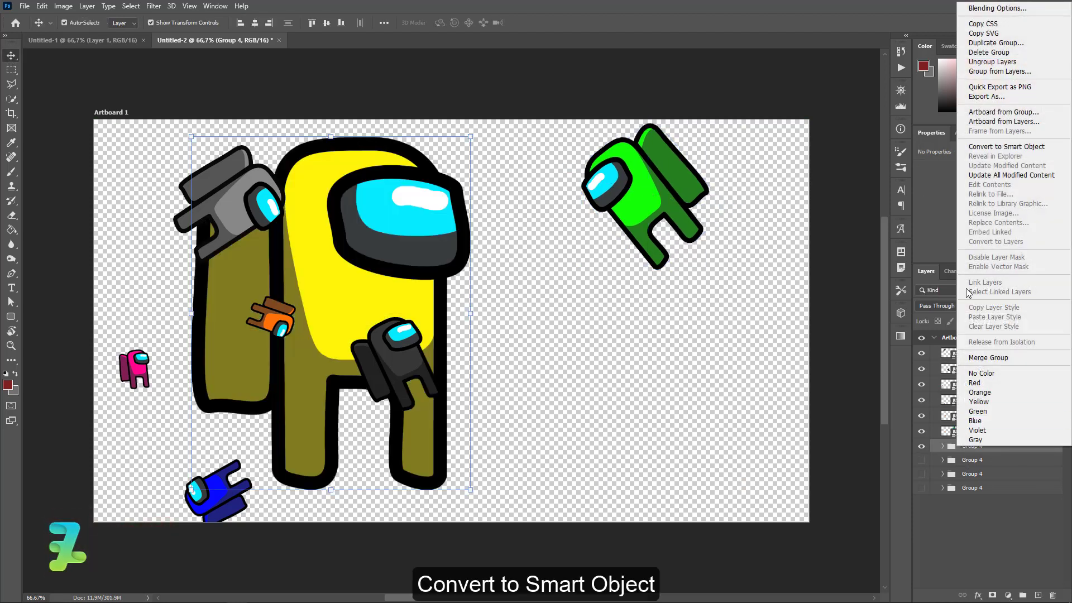
pyautogui.click(999, 147)
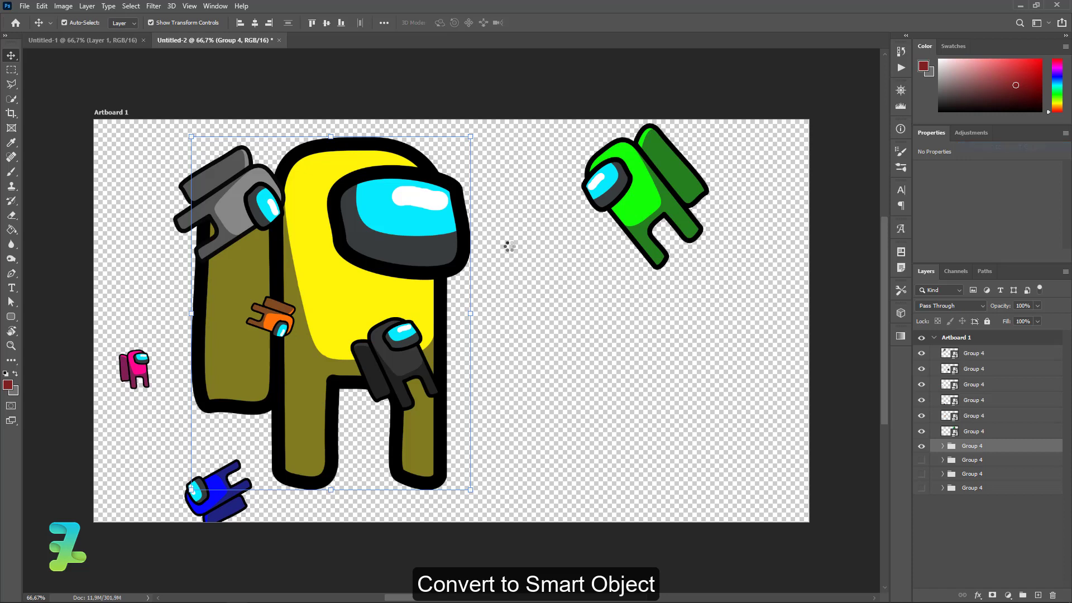
pyautogui.click(42, 6)
pyautogui.moveTo(60, 260)
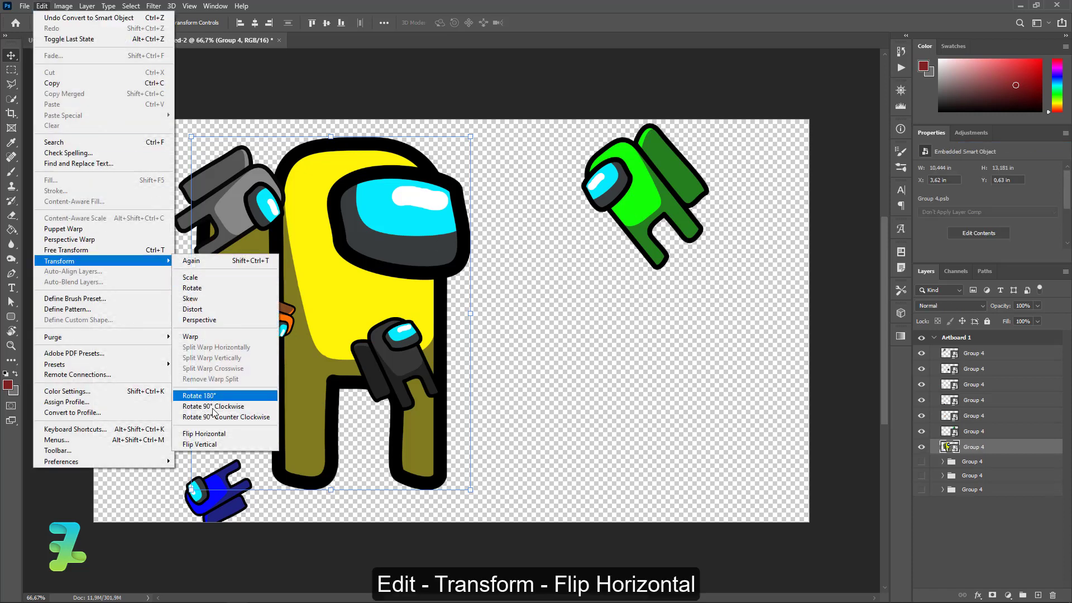
pyautogui.click(204, 433)
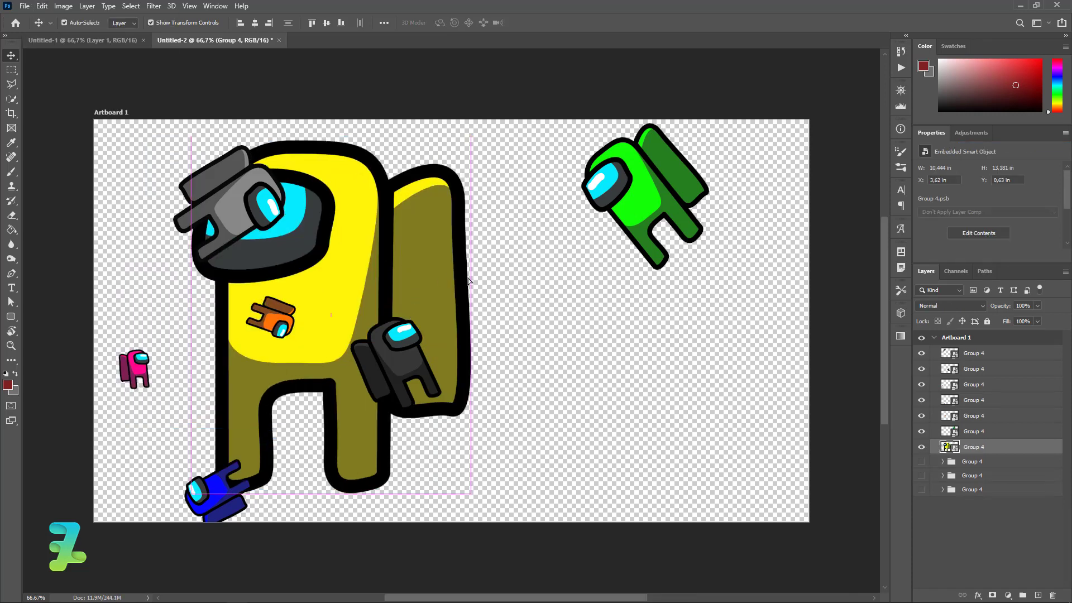
pyautogui.moveTo(469, 281); pyautogui.dragTo(660, 319)
# Shrink the yellow crewmate, rotate it to about -139°, and place it at the bottom right
pyautogui.hotkey('ctrl', 't')
pyautogui.moveTo(662, 528); pyautogui.dragTo(507, 275)
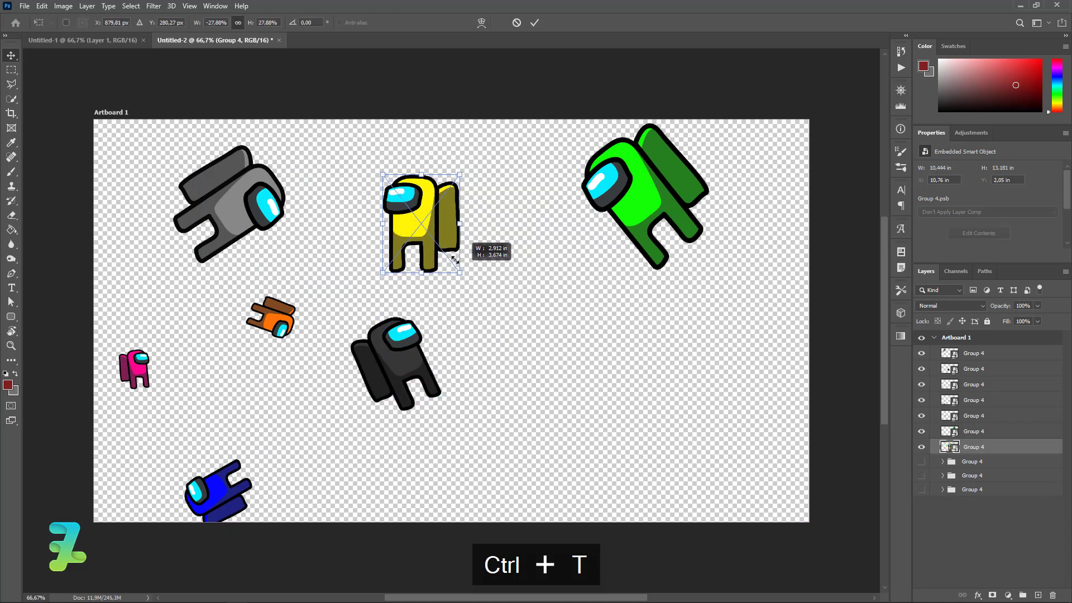
pyautogui.moveTo(413, 212); pyautogui.dragTo(721, 346)
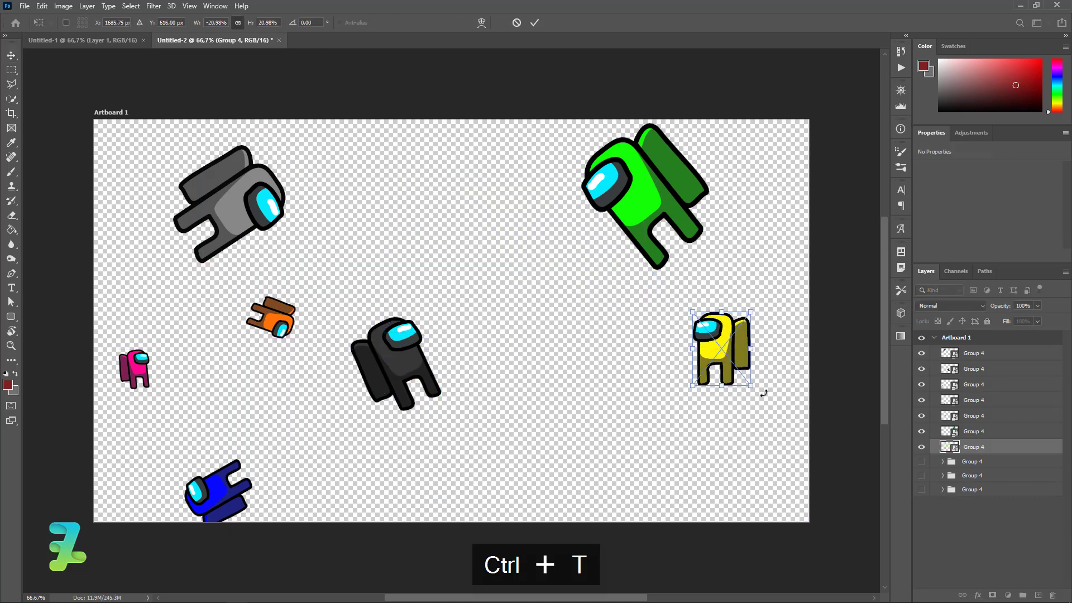
pyautogui.moveTo(762, 387); pyautogui.dragTo(720, 401)
pyautogui.moveTo(723, 349); pyautogui.dragTo(747, 467)
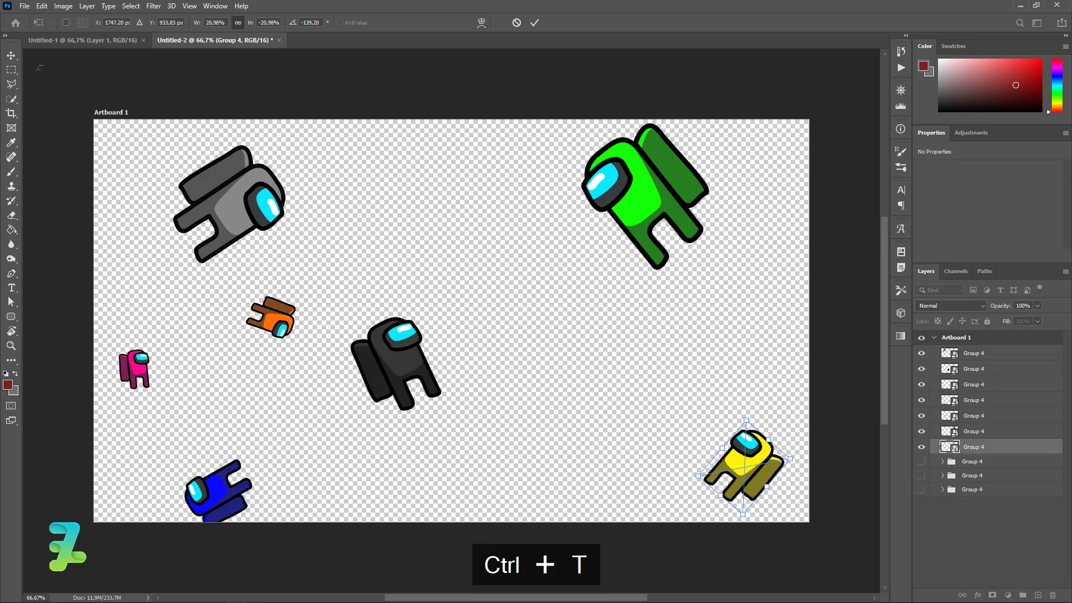
pyautogui.press('Return')
# Show the purple crewmate, convert it to a smart object, and flip it horizontally
pyautogui.click(921, 462)
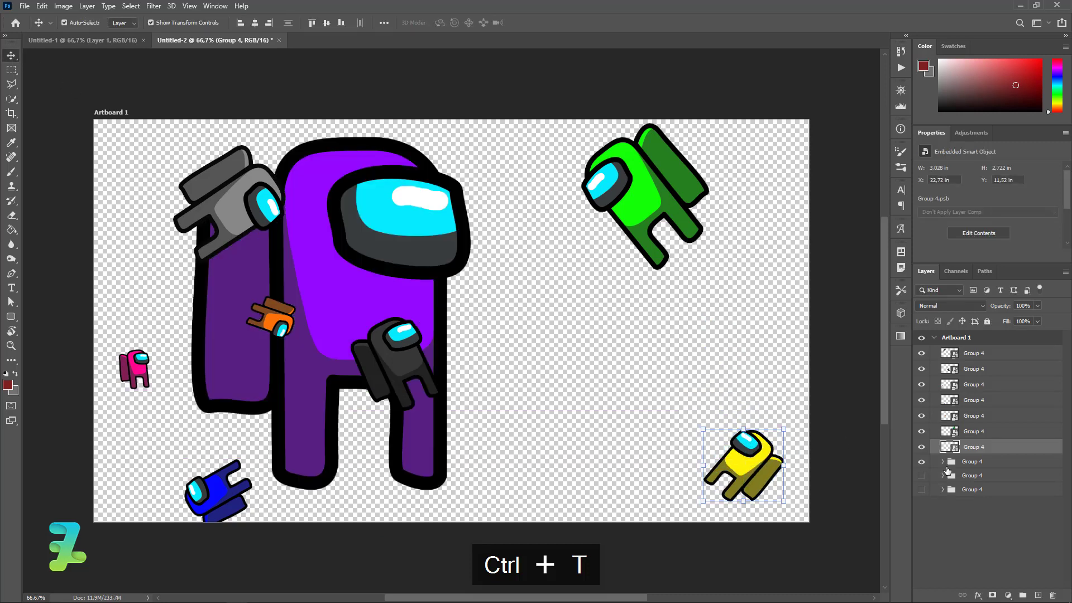
pyautogui.rightClick(997, 467)
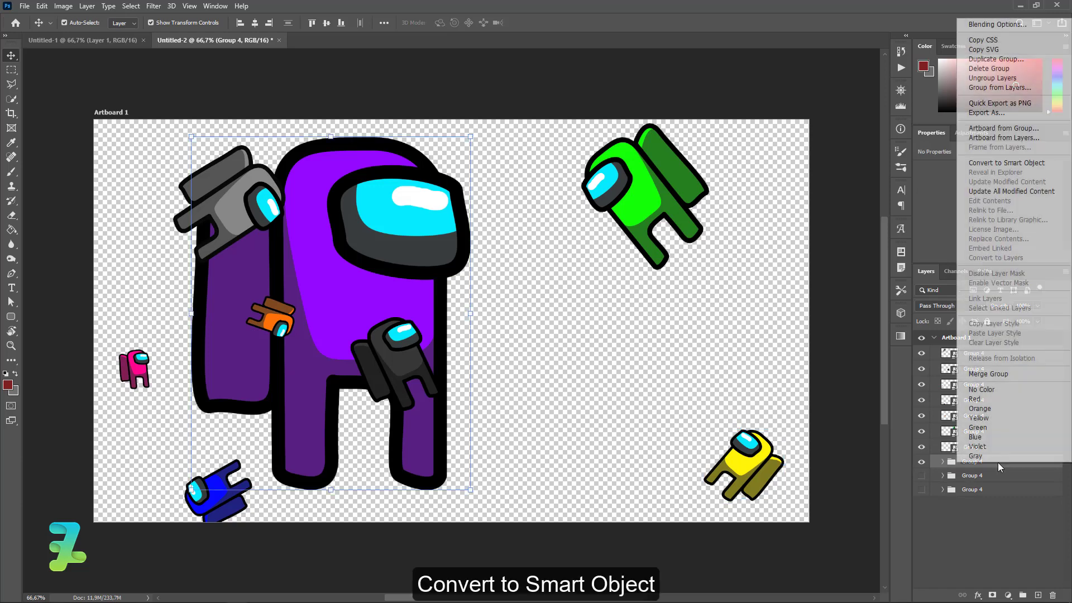
pyautogui.click(994, 165)
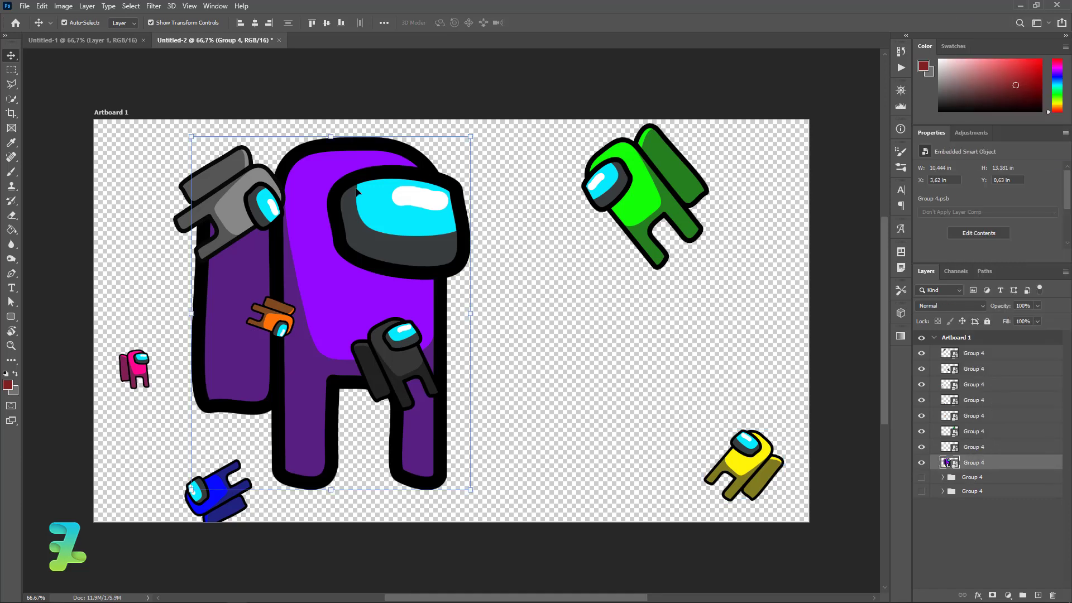
pyautogui.click(42, 6)
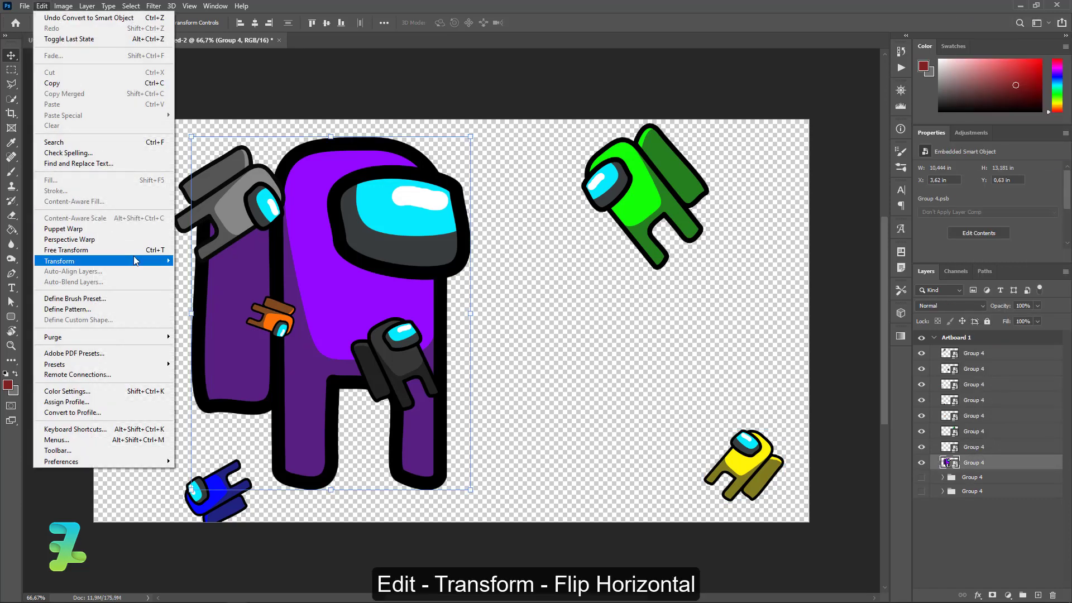
pyautogui.moveTo(59, 260)
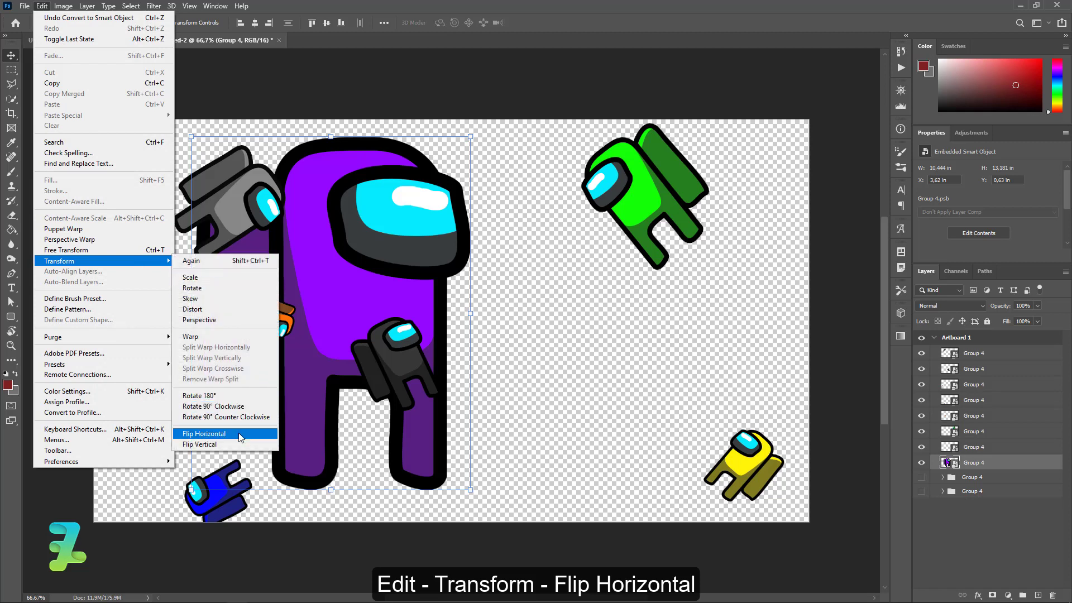
pyautogui.click(240, 437)
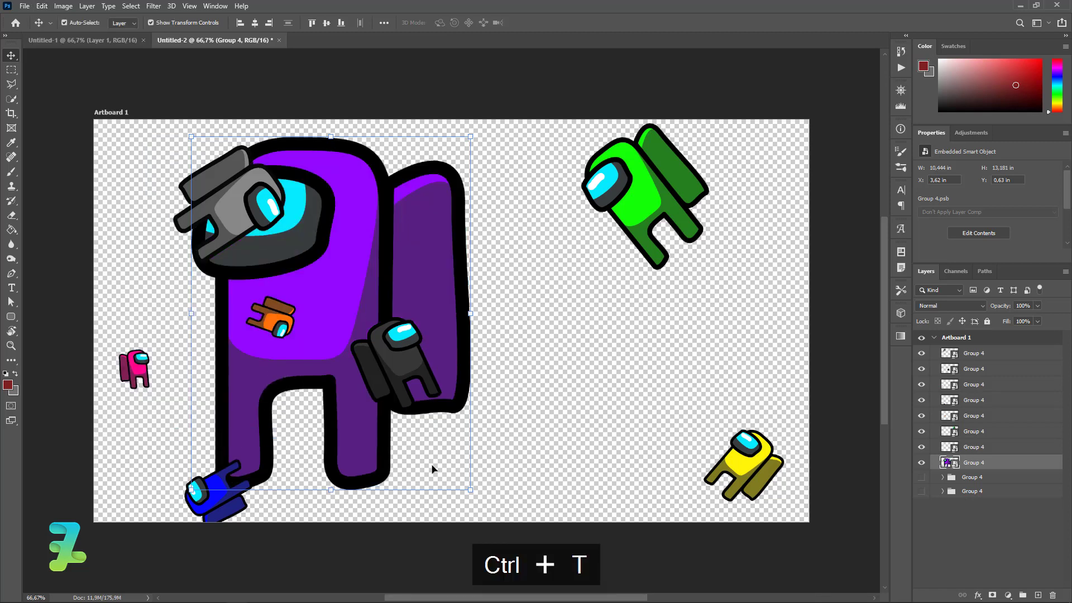
# Shrink and tilt the purple crewmate at the right edge, then reveal the gold crewmate
pyautogui.moveTo(471, 491)
pyautogui.mouseDown()
pyautogui.moveTo(216, 191)
pyautogui.moveTo(765, 342)
pyautogui.moveTo(766, 390)
pyautogui.moveTo(803, 343)
pyautogui.moveTo(813, 263)
pyautogui.mouseUp()
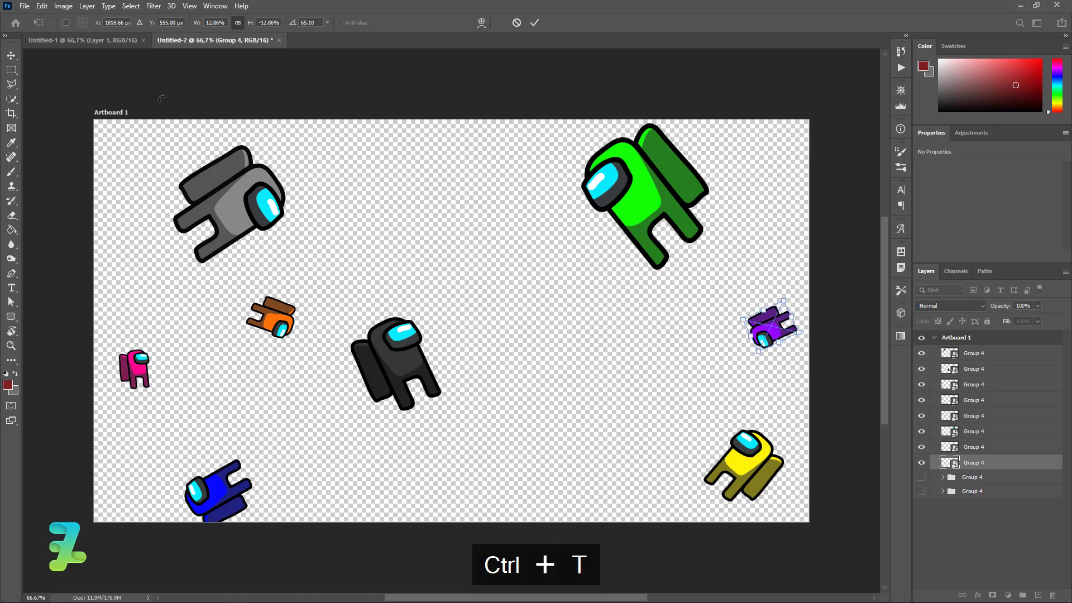
pyautogui.press('Return')
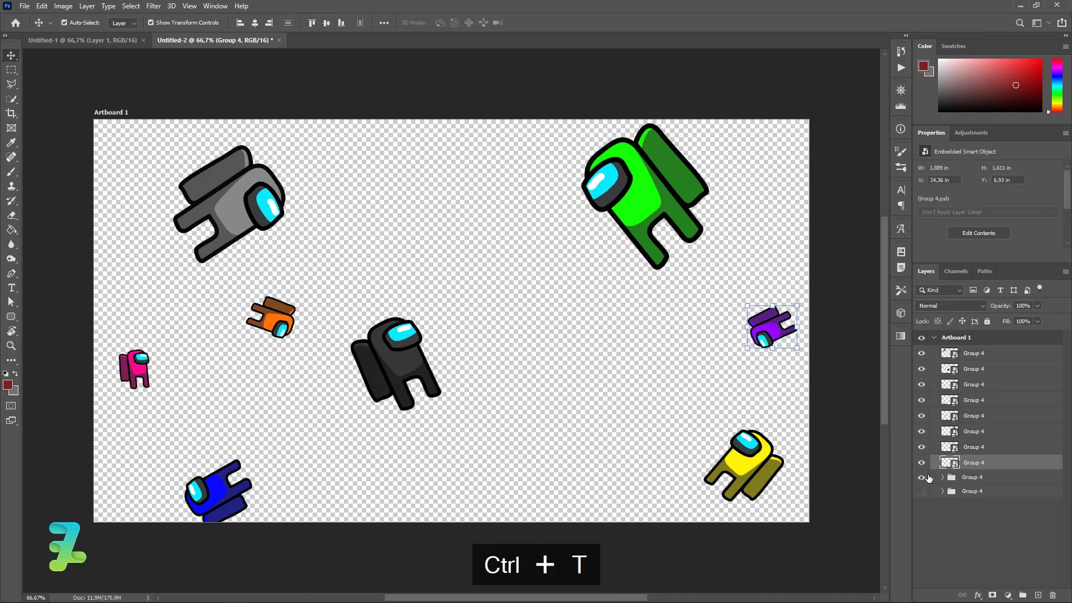
pyautogui.click(928, 478)
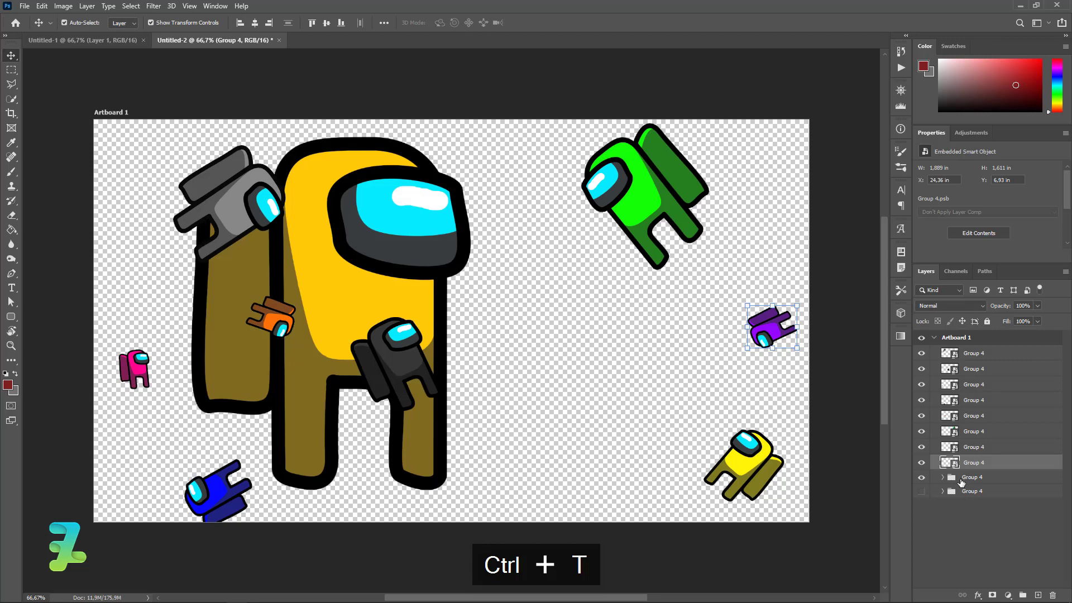
# Convert the gold crewmate group to a smart object and flip it horizontally
pyautogui.rightClick(1032, 479)
pyautogui.click(988, 176)
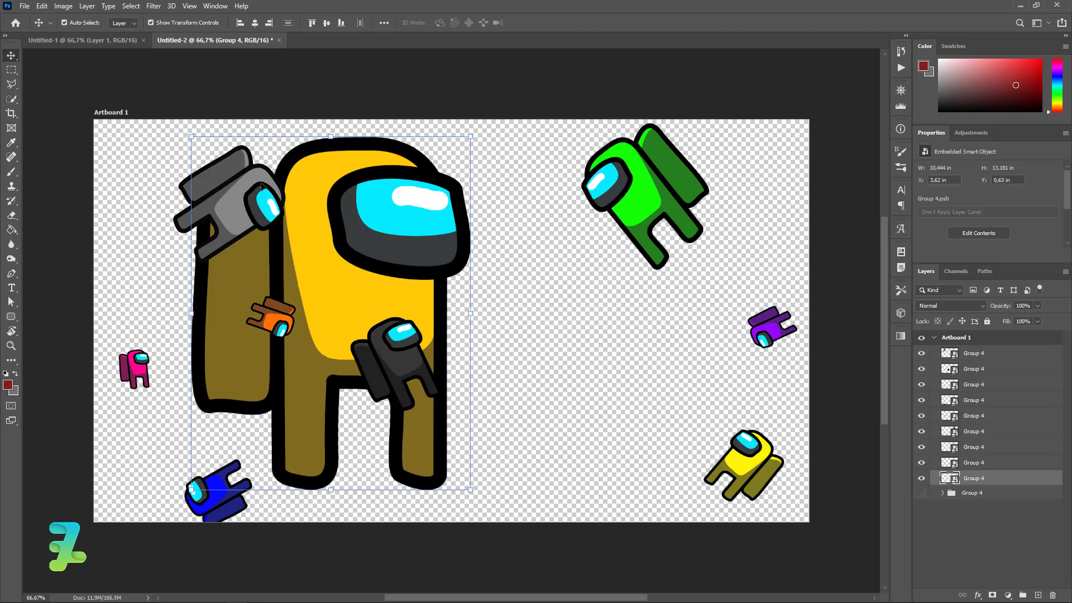
pyautogui.click(42, 7)
pyautogui.moveTo(59, 261)
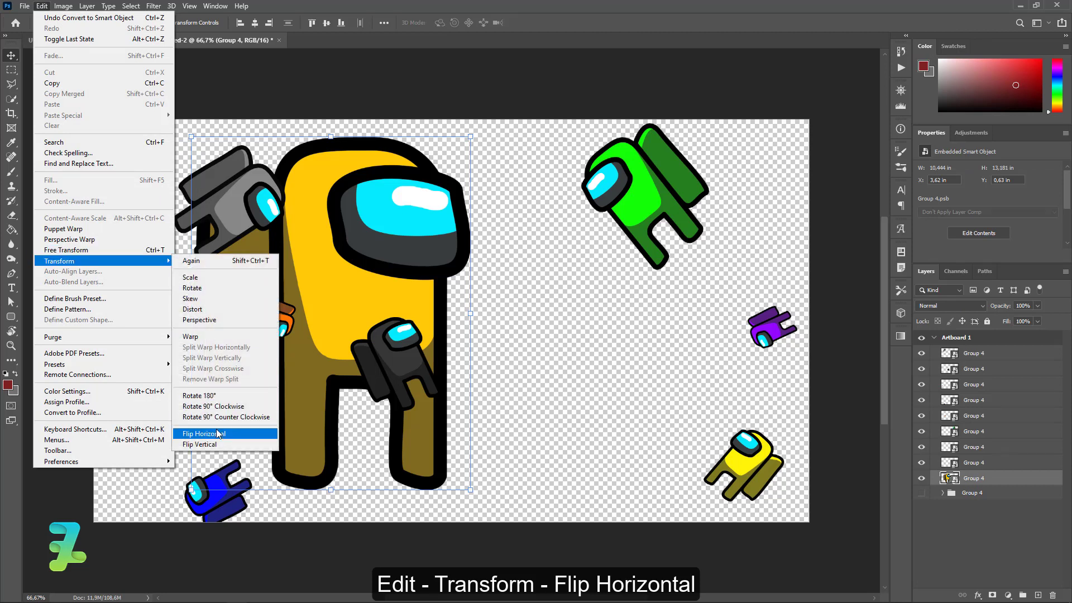
pyautogui.click(217, 434)
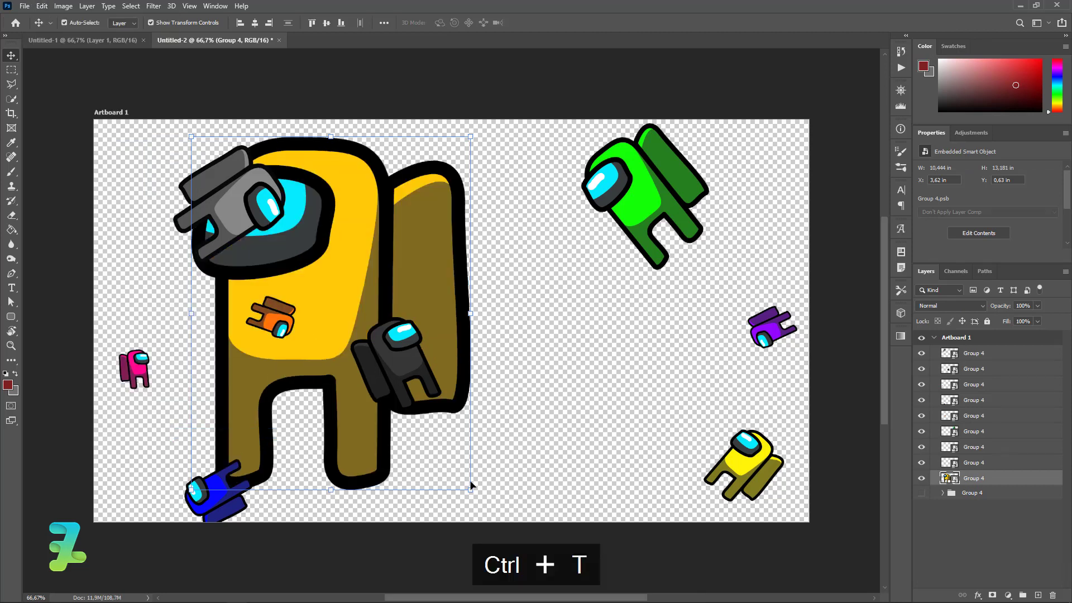
# Shrink the gold crewmate, tilt it, and place it near the top centre
pyautogui.moveTo(471, 489); pyautogui.dragTo(366, 270)
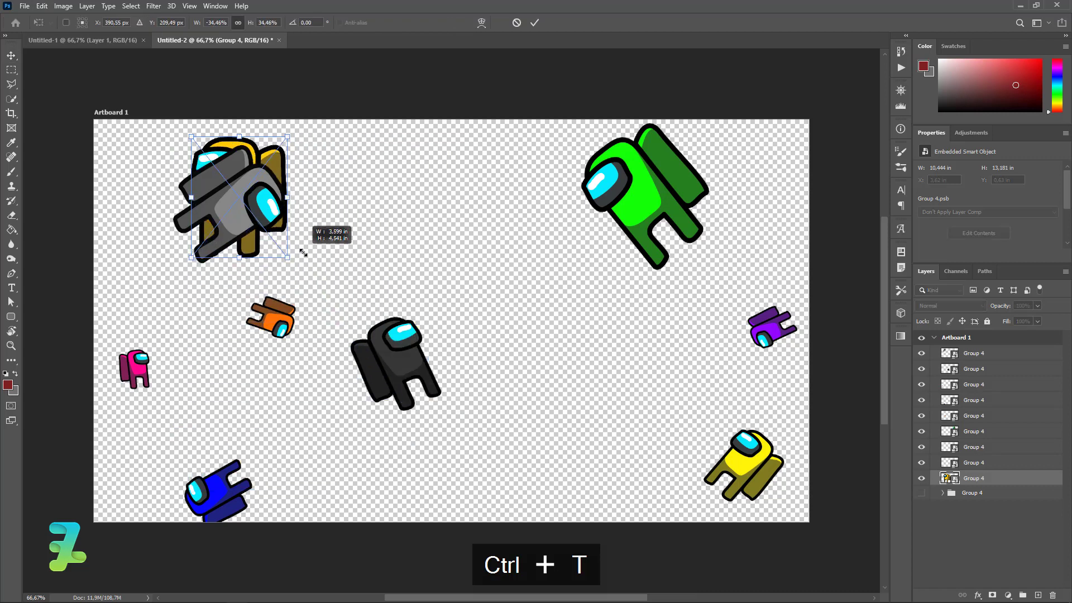
pyautogui.moveTo(319, 212); pyautogui.dragTo(511, 280)
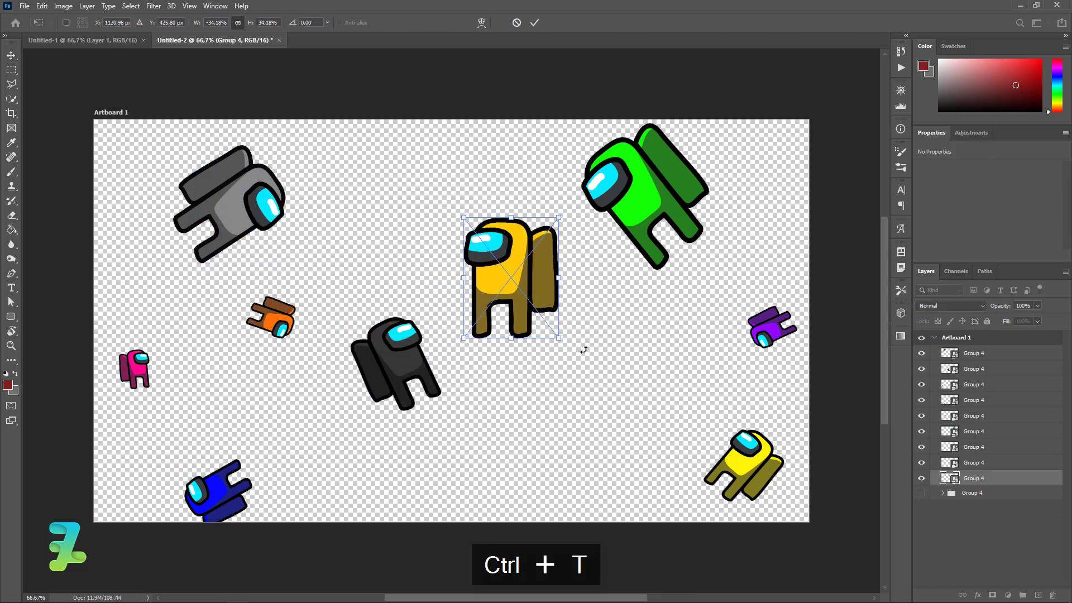
pyautogui.moveTo(563, 338); pyautogui.dragTo(508, 274)
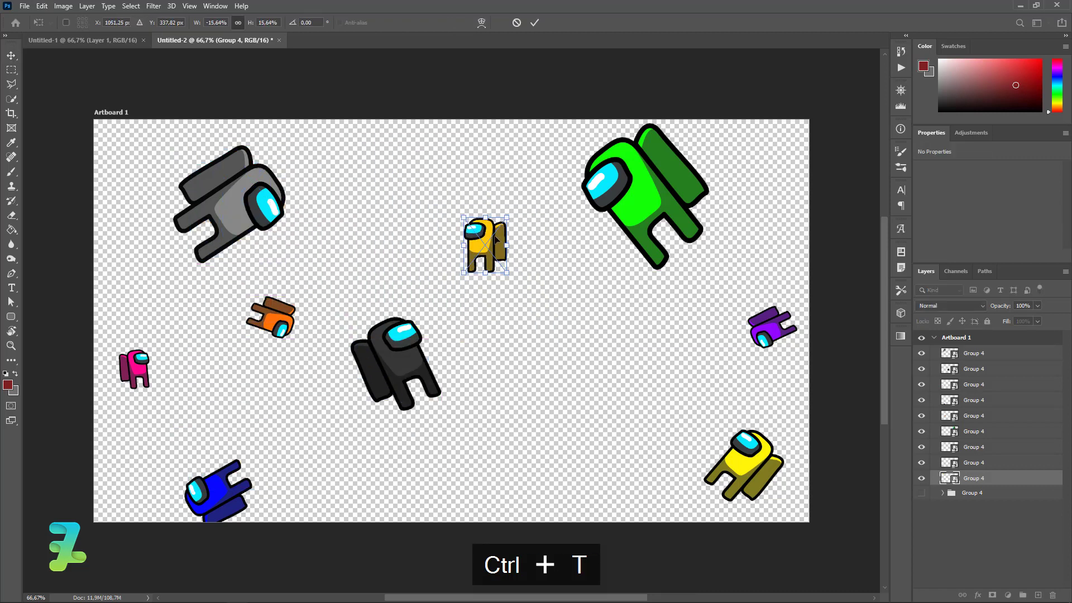
pyautogui.moveTo(496, 229); pyautogui.dragTo(495, 181)
pyautogui.moveTo(517, 222)
pyautogui.mouseDown()
pyautogui.moveTo(425, 151)
pyautogui.moveTo(419, 167)
pyautogui.mouseUp()
pyautogui.moveTo(490, 202); pyautogui.dragTo(468, 170)
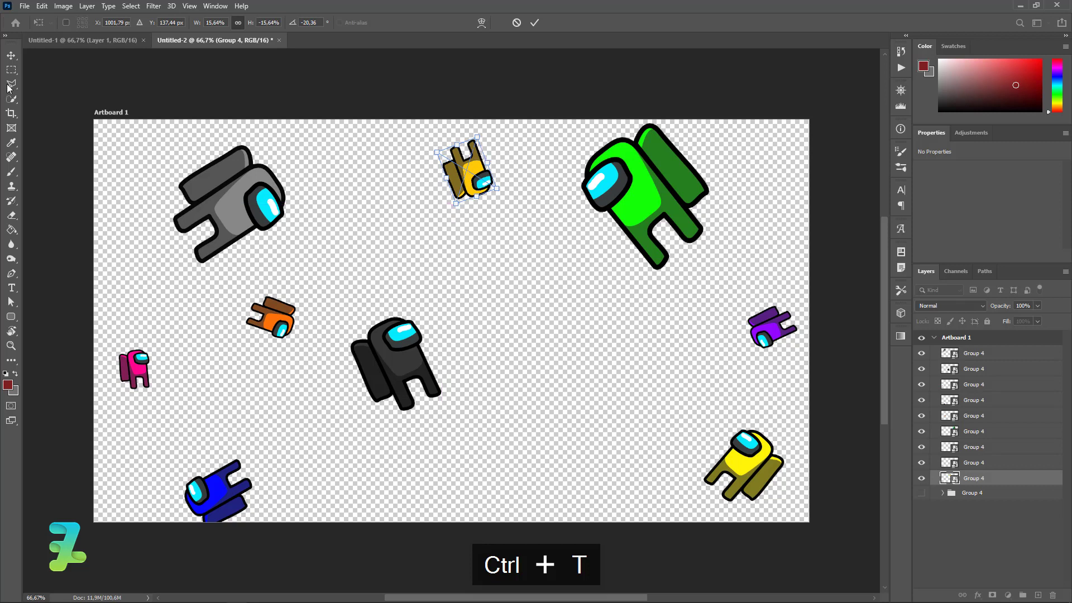
pyautogui.press('Return')
# Show the hidden large red crewmate group and convert it to a smart object
pyautogui.click(922, 494)
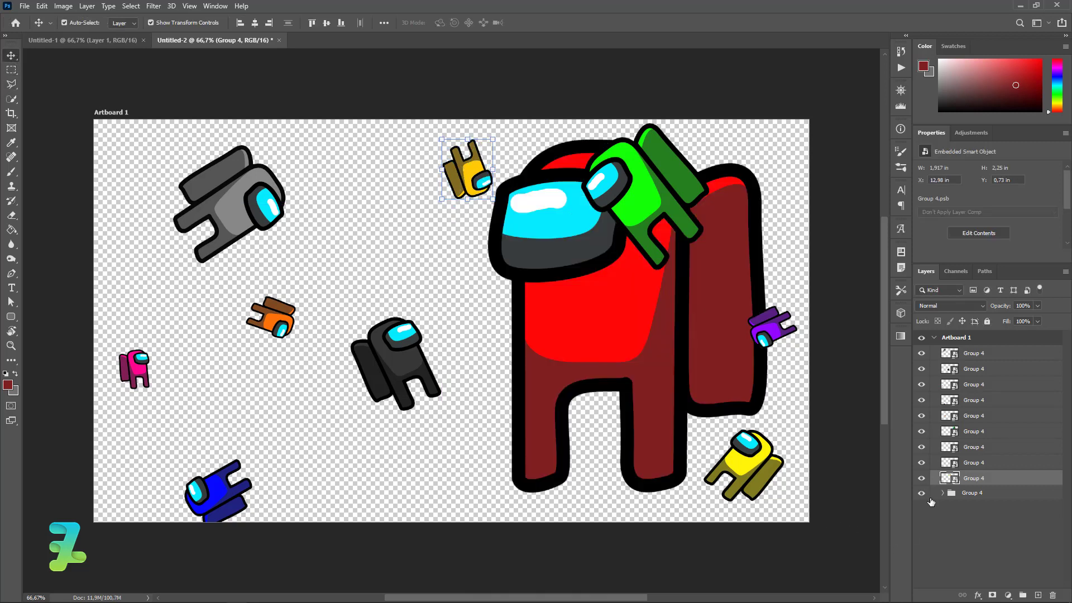
pyautogui.rightClick(967, 494)
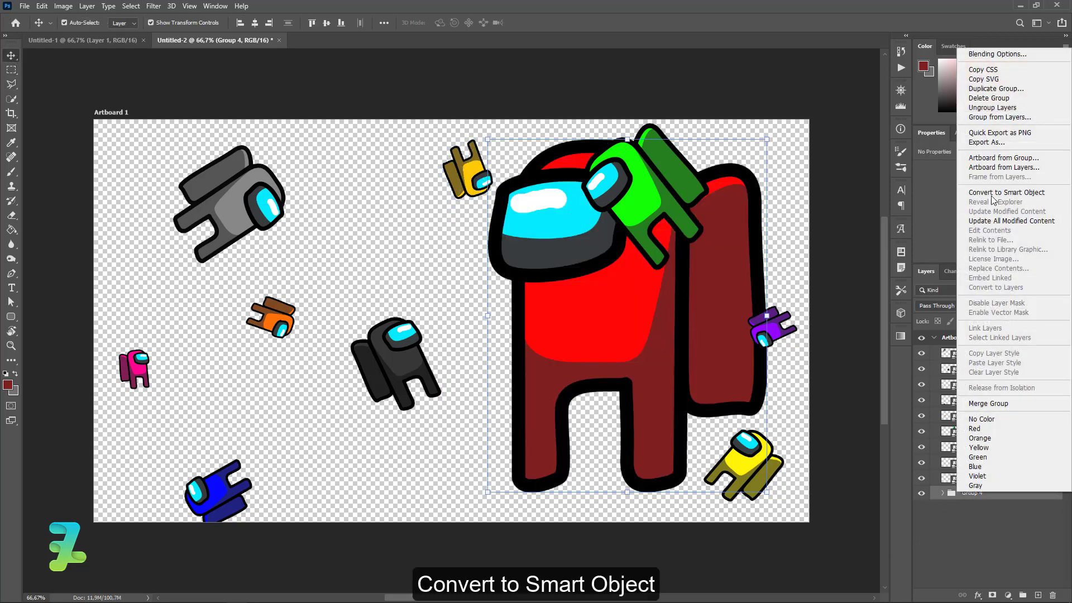
pyautogui.click(992, 193)
# Shrink the red crewmate below half size, tilt it about 12°, and nudge it into place
pyautogui.hotkey('ctrl', 't')
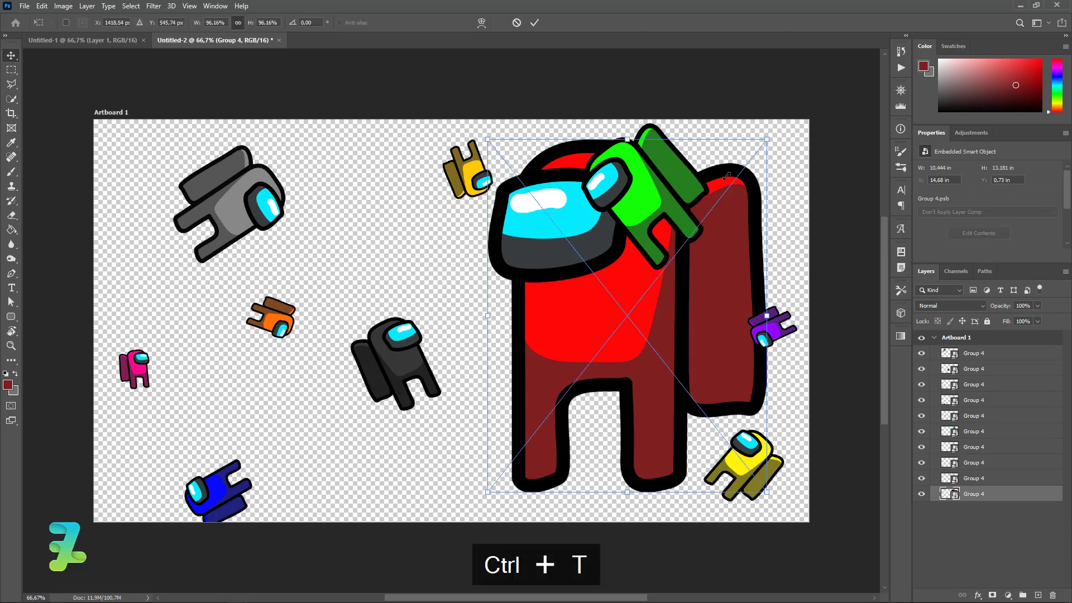
pyautogui.moveTo(727, 176); pyautogui.dragTo(592, 324)
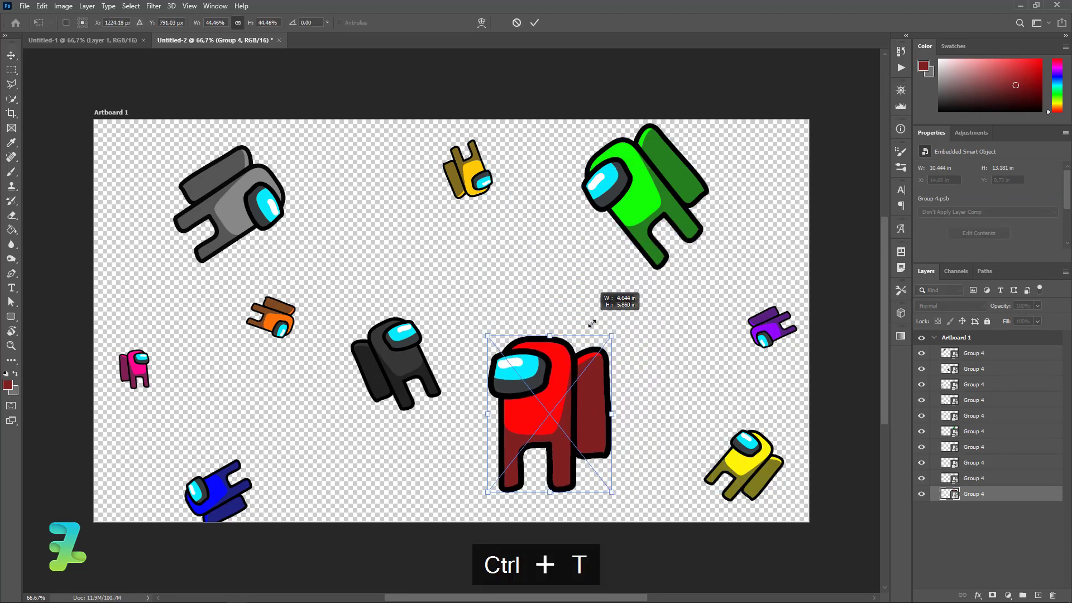
pyautogui.moveTo(639, 490); pyautogui.dragTo(620, 508)
pyautogui.moveTo(553, 431); pyautogui.dragTo(557, 412)
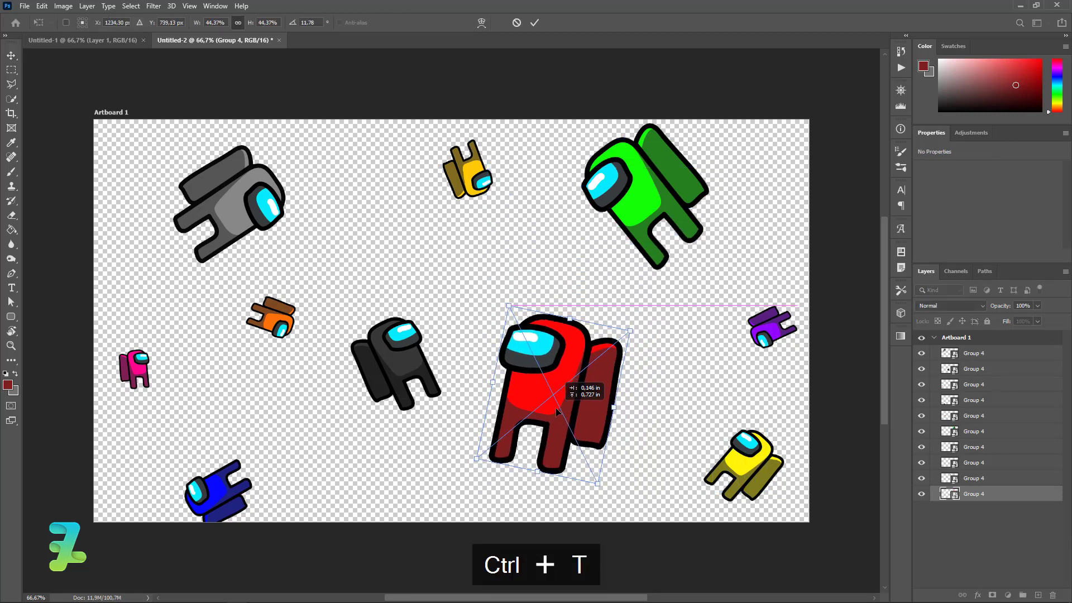
pyautogui.click(11, 56)
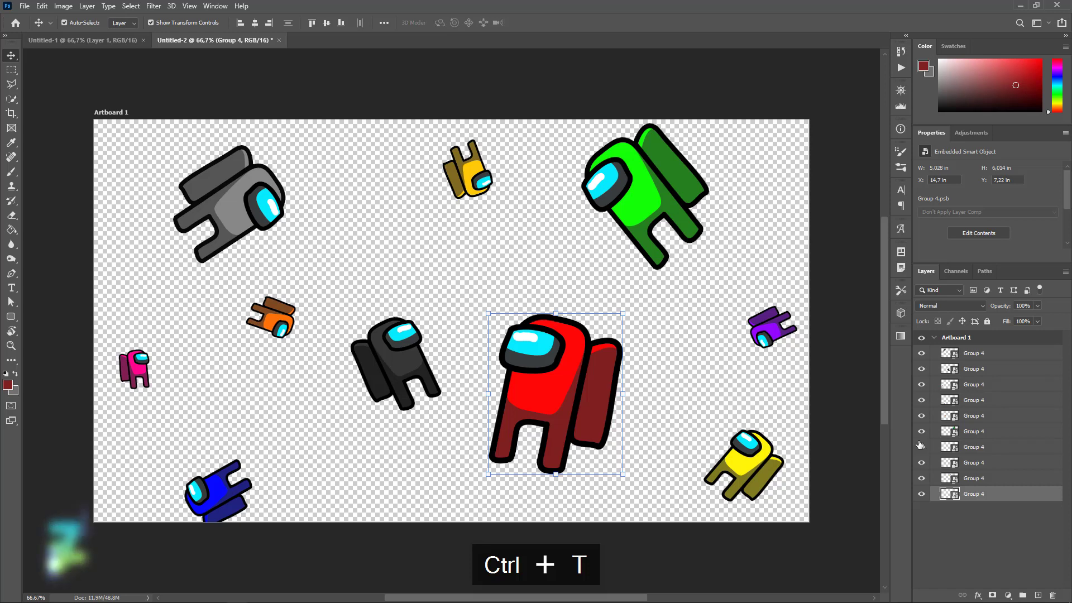
# Add a new bottom layer and fill it with near-black #0b0b0b
pyautogui.keyDown('ctrl'); pyautogui.click(1038, 595); pyautogui.keyUp('ctrl')
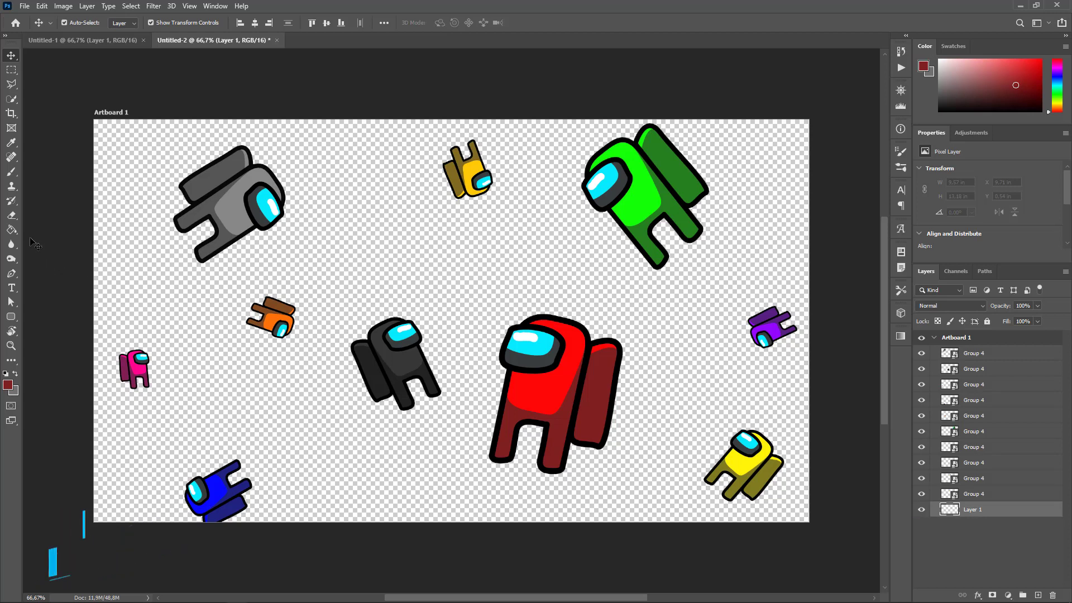
pyautogui.click(8, 384)
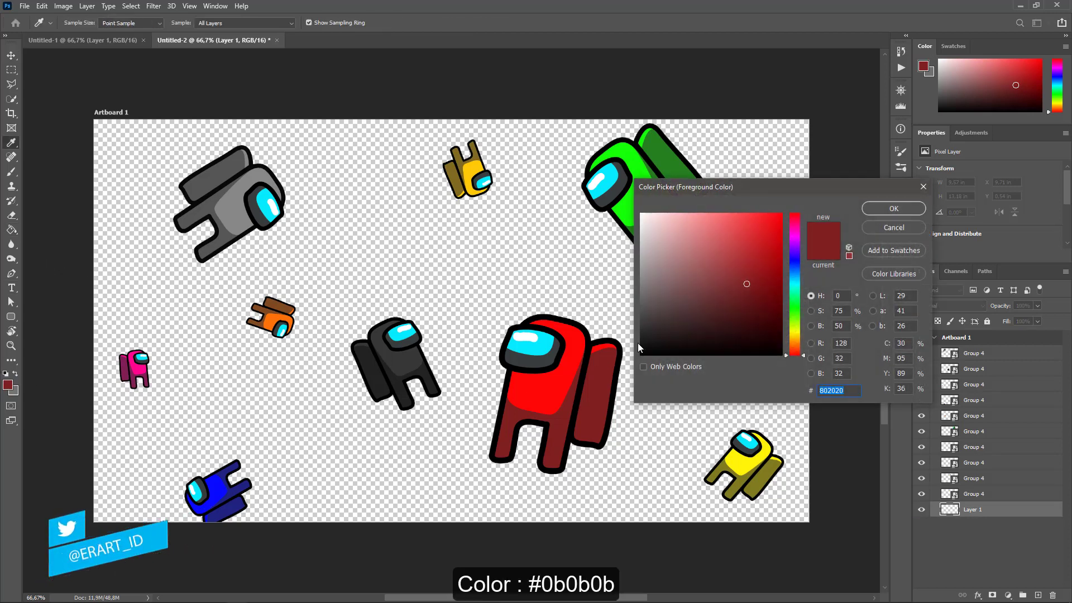
pyautogui.write('0b0b0b')
pyautogui.click(905, 208)
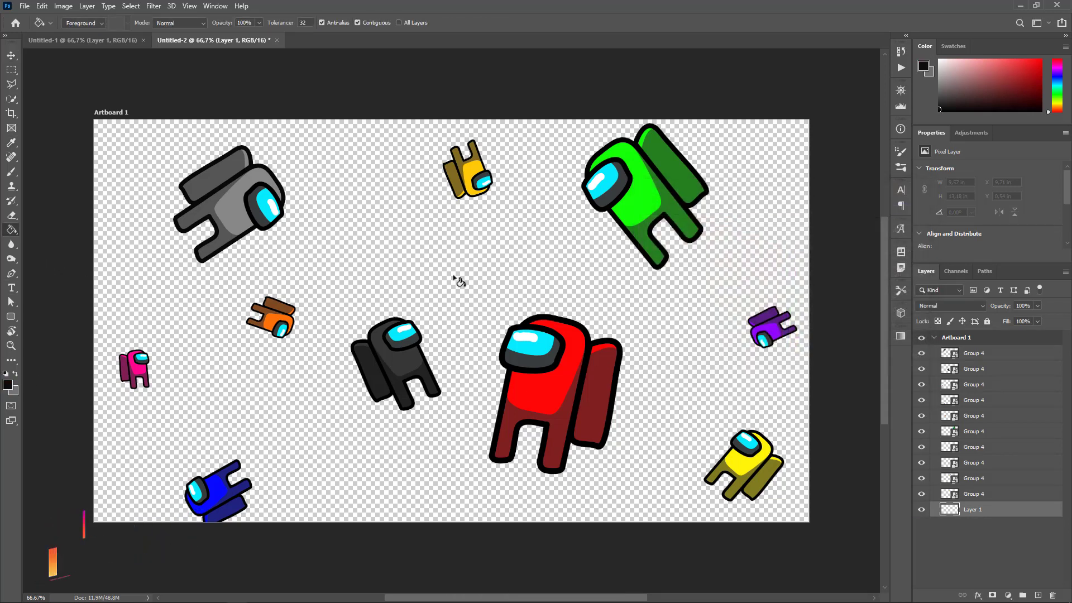
pyautogui.press('g')
pyautogui.click(456, 281)
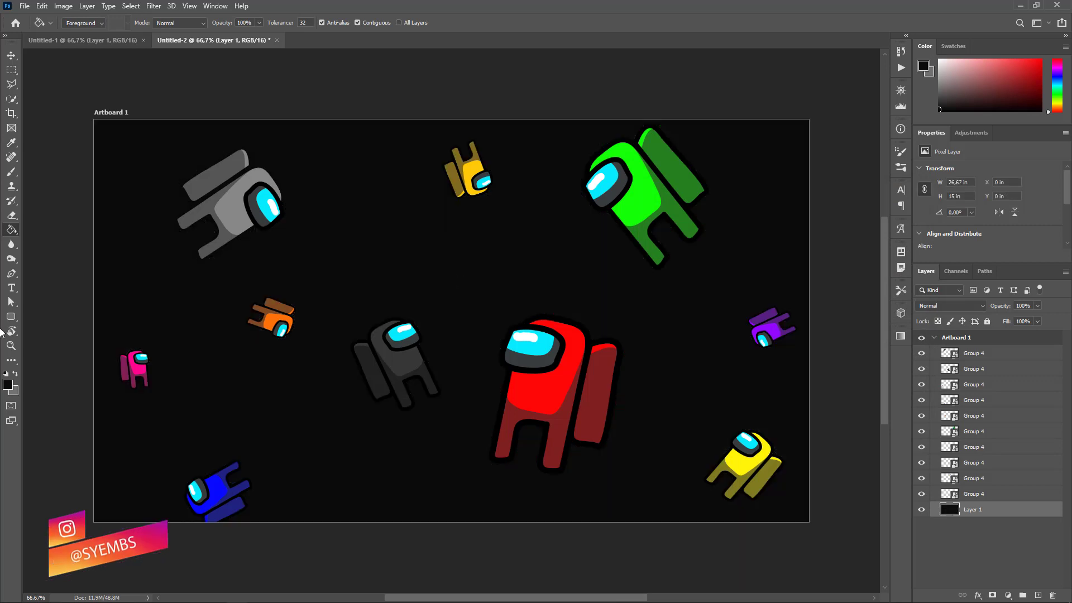
# Choose the Ellipse Tool and set the foreground colour to white #ffffff
pyautogui.click(18, 317)
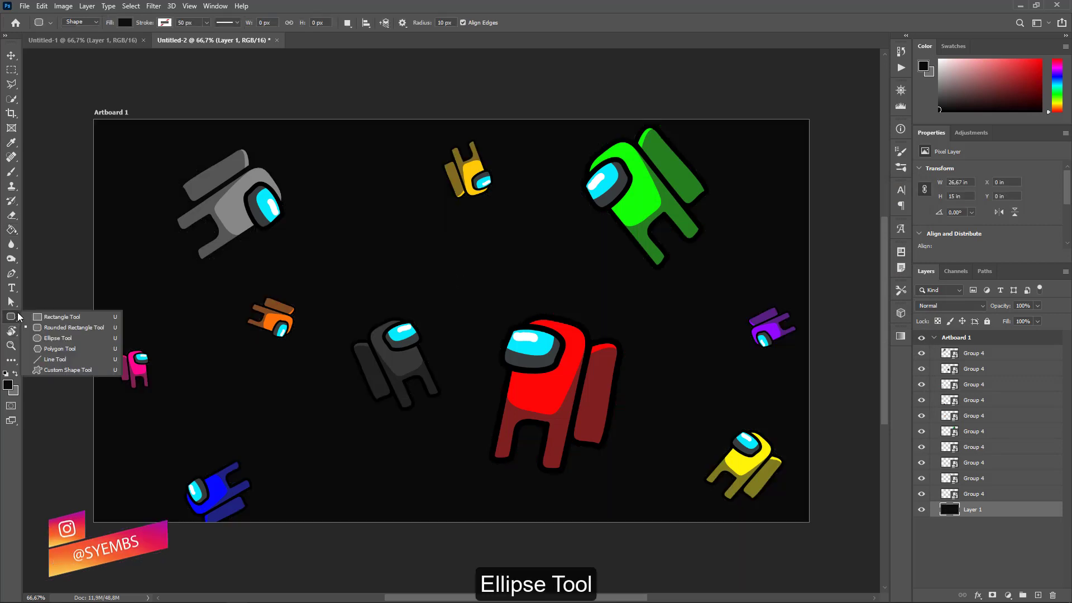
pyautogui.click(55, 338)
pyautogui.click(8, 385)
pyautogui.write('ffffff')
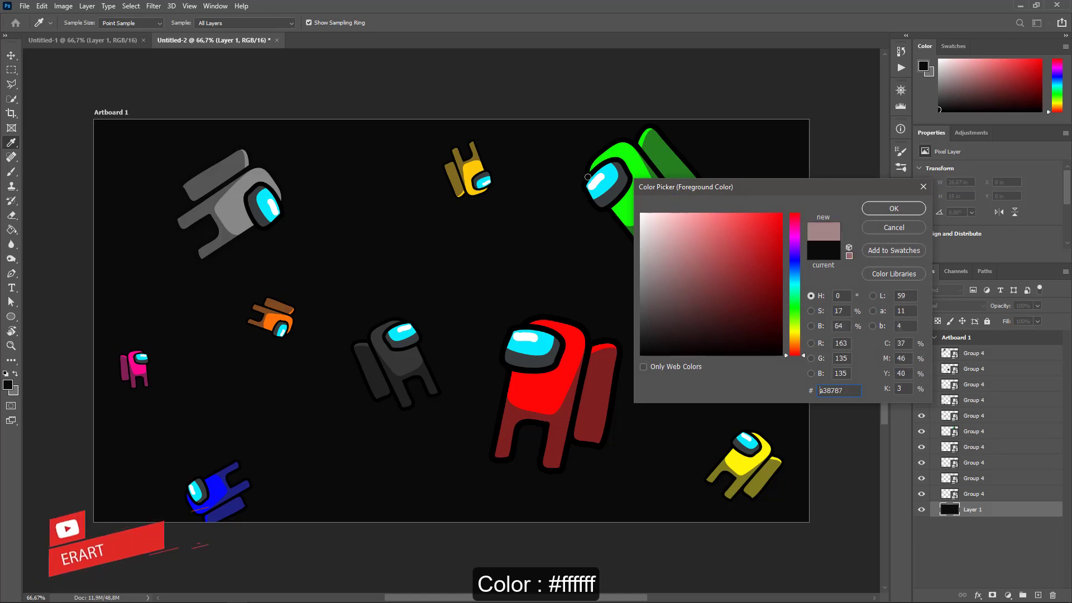
pyautogui.click(894, 209)
# Draw white circles at the upper left, centre, lower left and bottom middle, undoing one mistake
pyautogui.click(1038, 595)
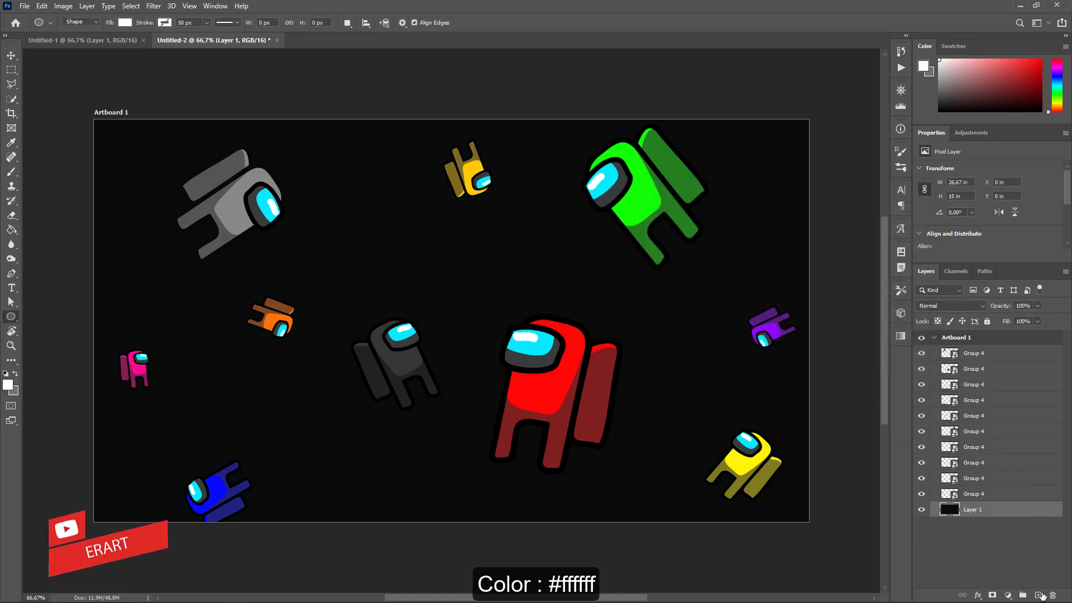
pyautogui.moveTo(326, 170); pyautogui.dragTo(345, 189)
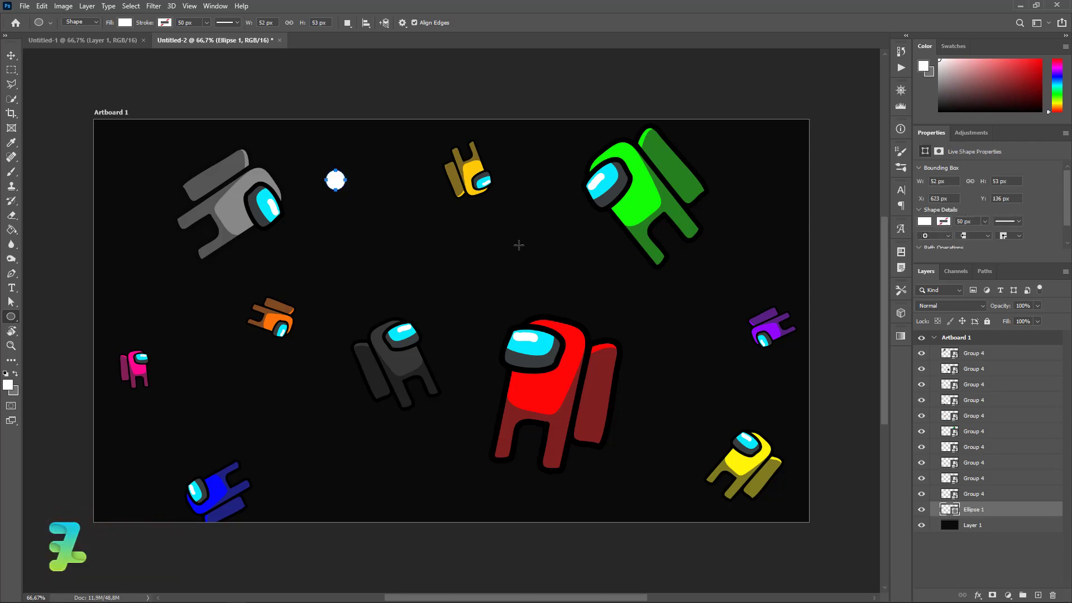
pyautogui.moveTo(518, 246); pyautogui.dragTo(525, 254)
pyautogui.hotkey('ctrl', 'z')
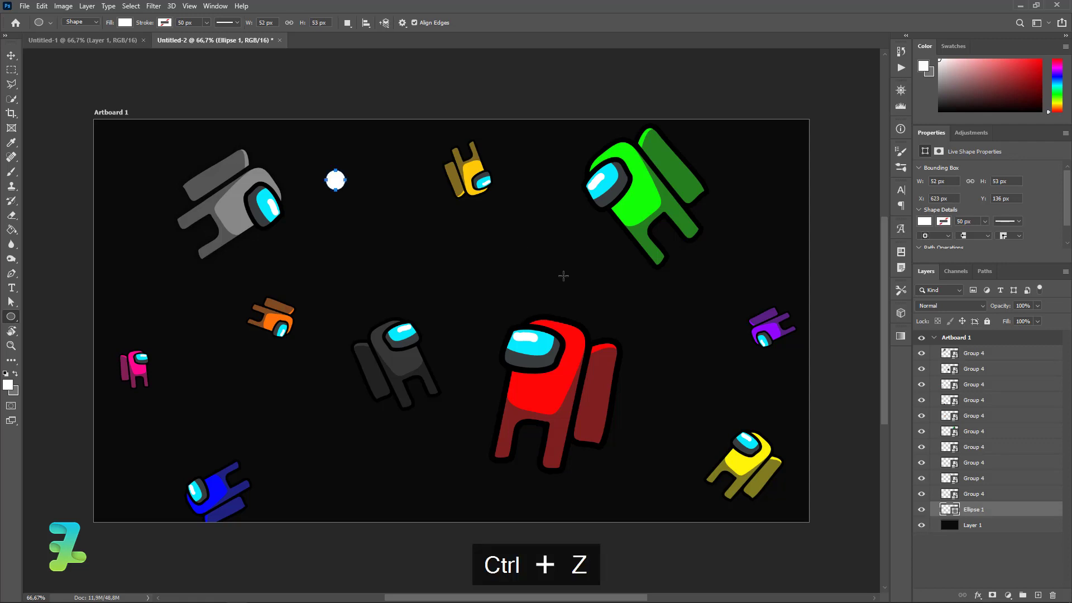
pyautogui.moveTo(539, 244); pyautogui.dragTo(552, 256)
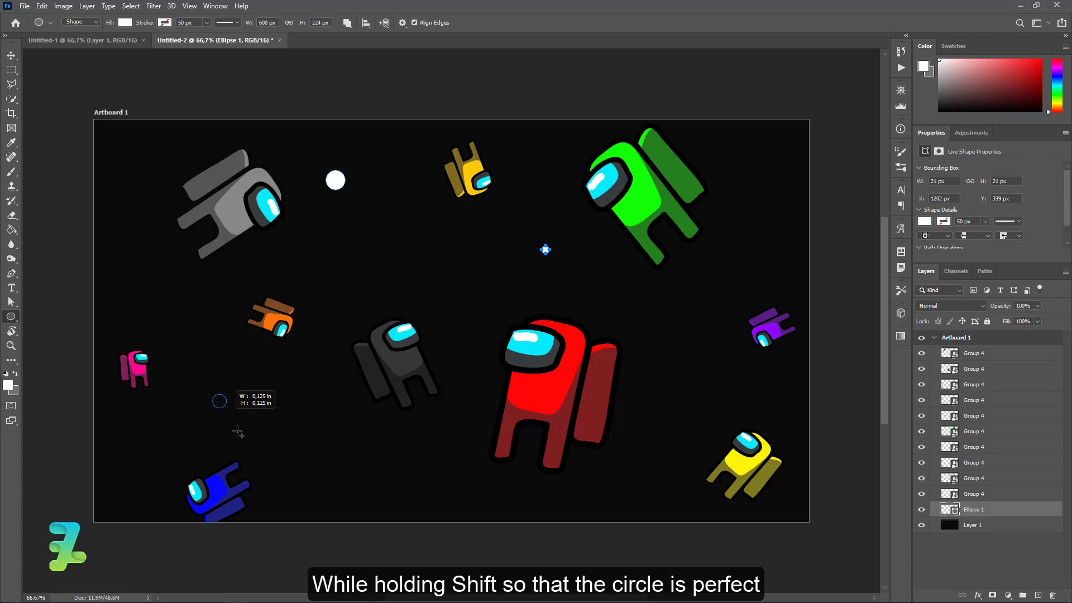
pyautogui.moveTo(238, 431); pyautogui.dragTo(250, 431)
pyautogui.moveTo(429, 461); pyautogui.dragTo(434, 466)
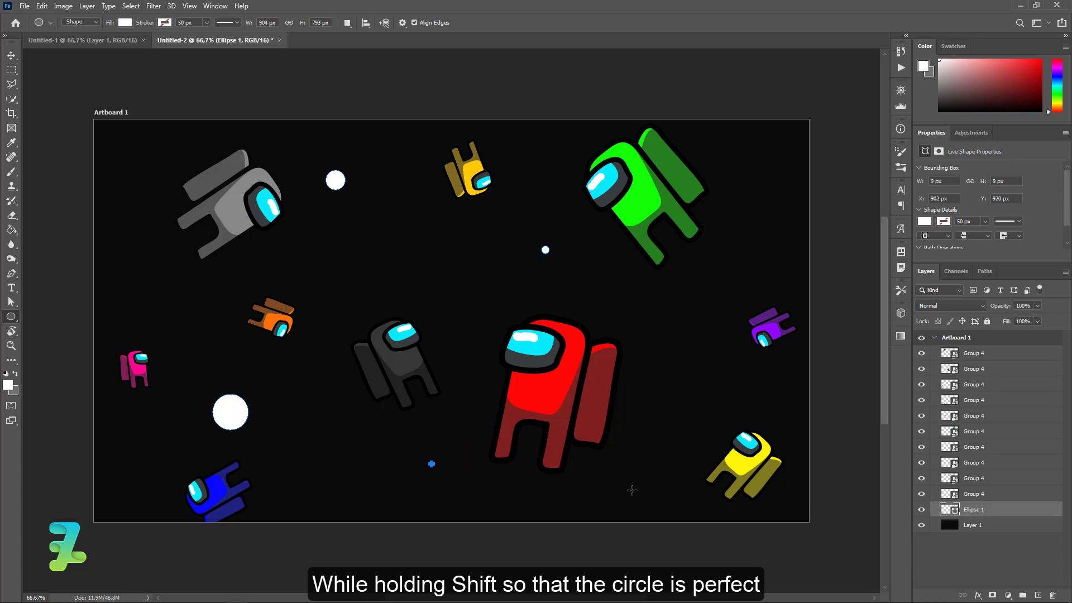
# Add more white star circles near the top right, edges and bottom corners
pyautogui.moveTo(668, 476); pyautogui.dragTo(700, 444)
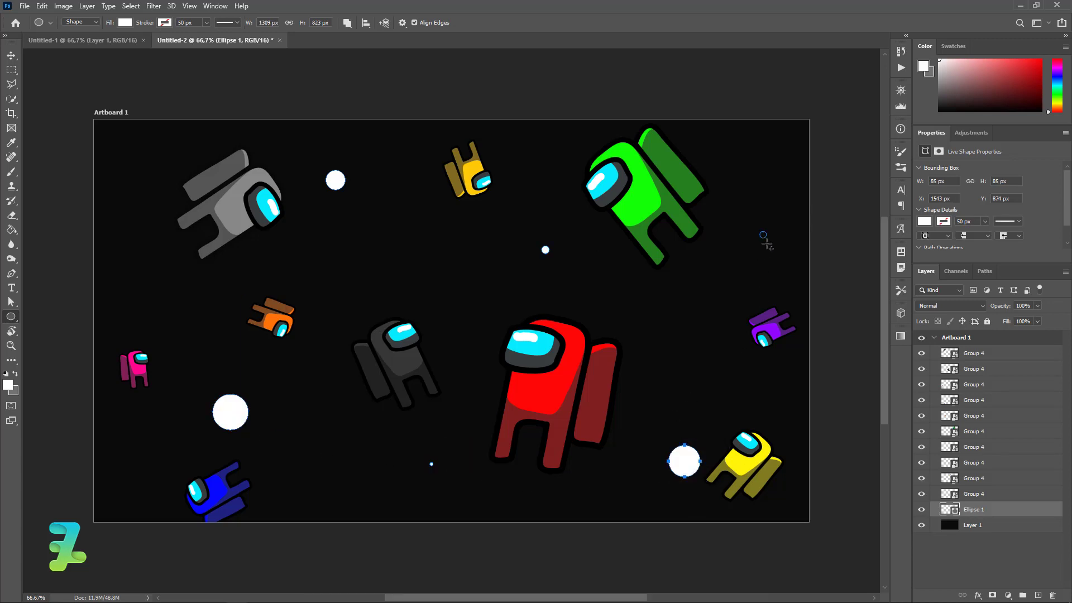
pyautogui.moveTo(756, 160); pyautogui.dragTo(733, 136)
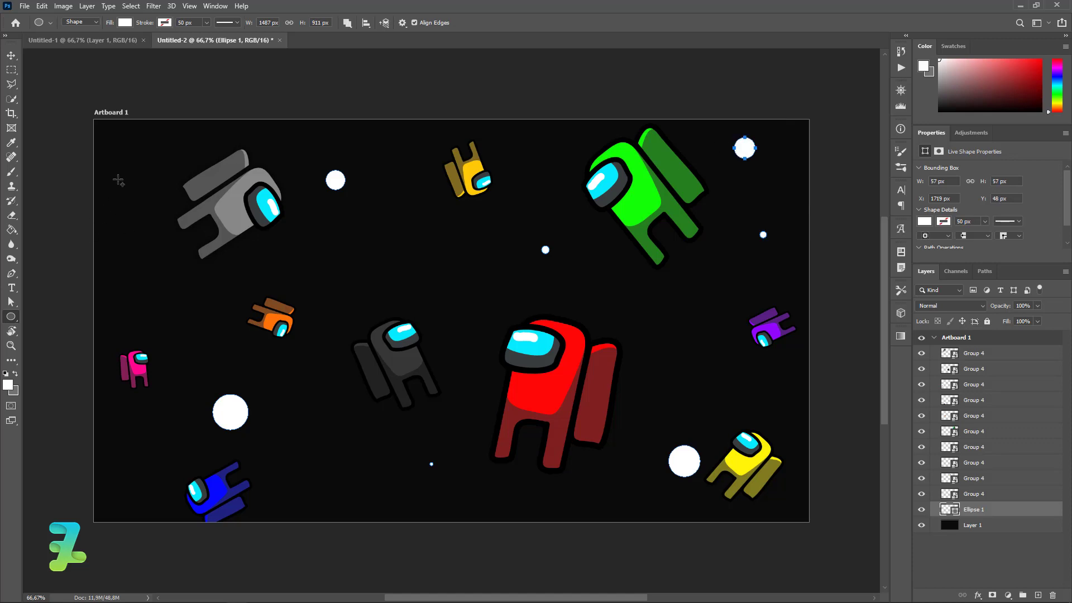
pyautogui.moveTo(99, 436); pyautogui.dragTo(124, 462)
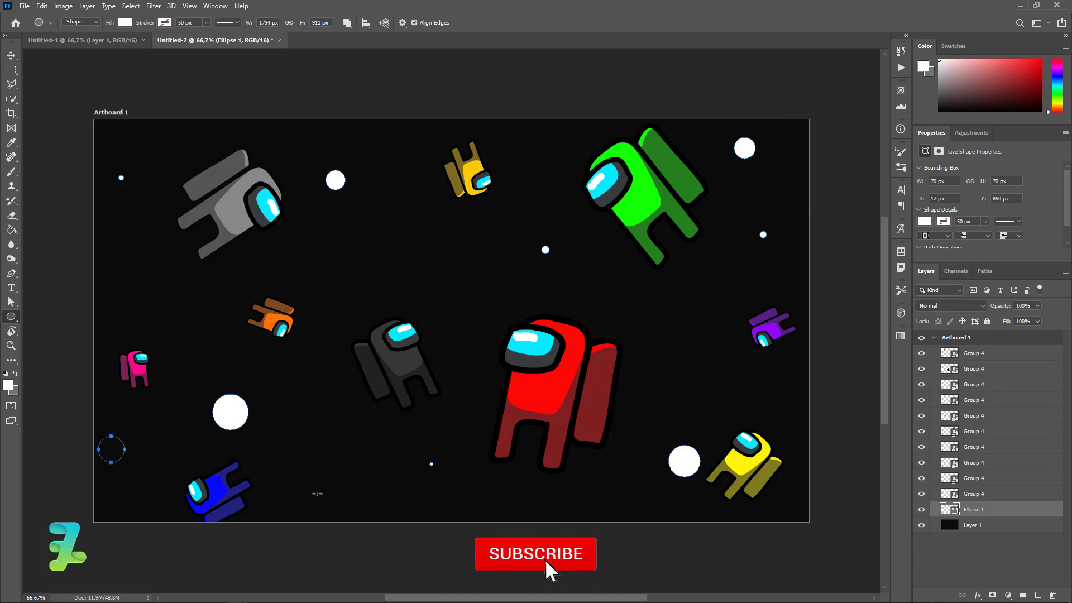
pyautogui.moveTo(341, 509); pyautogui.dragTo(346, 515)
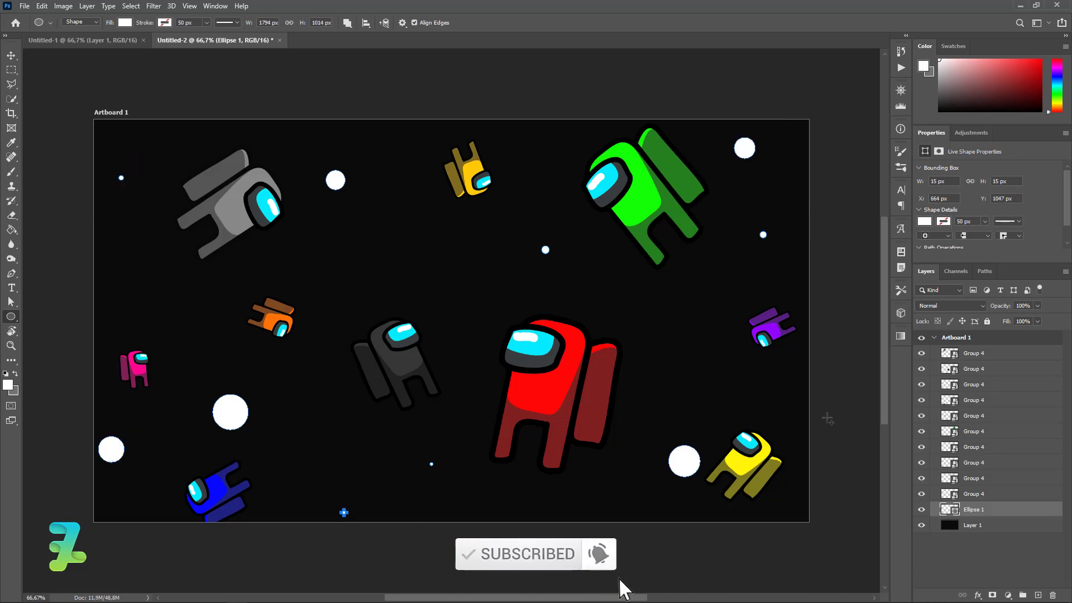
pyautogui.moveTo(790, 507); pyautogui.dragTo(804, 520)
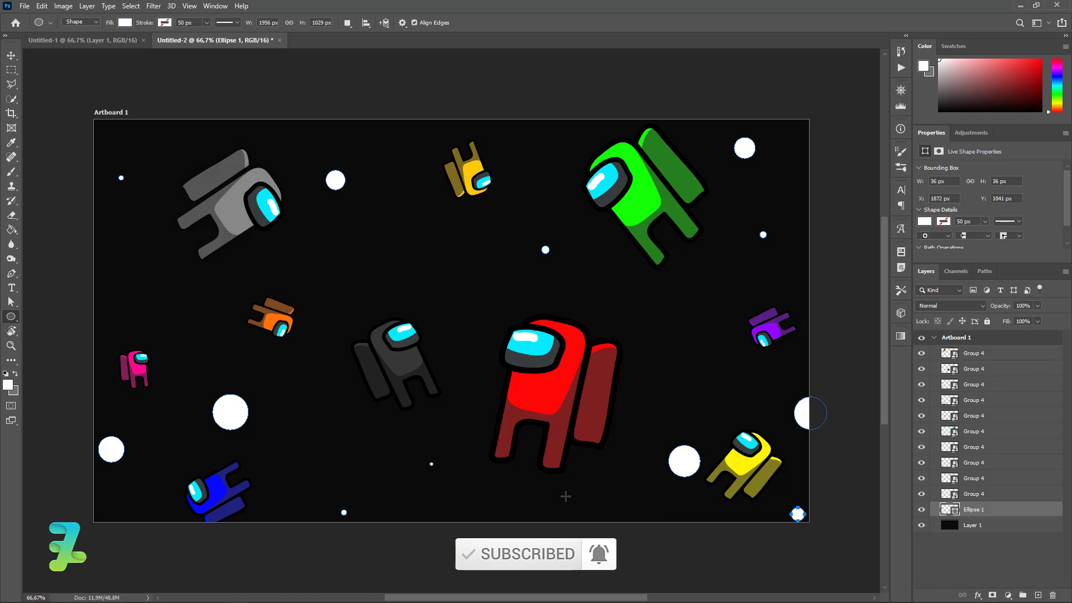
pyautogui.moveTo(544, 490); pyautogui.dragTo(543, 491)
pyautogui.moveTo(438, 273); pyautogui.dragTo(424, 259)
pyautogui.moveTo(116, 285); pyautogui.dragTo(120, 289)
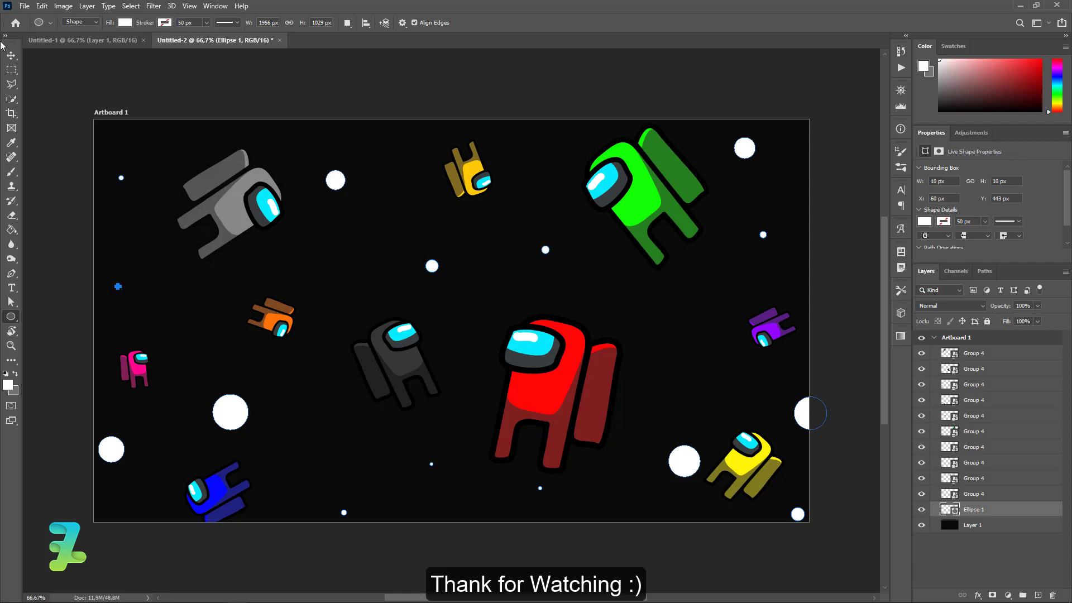
pyautogui.click(11, 55)
pyautogui.click(446, 75)
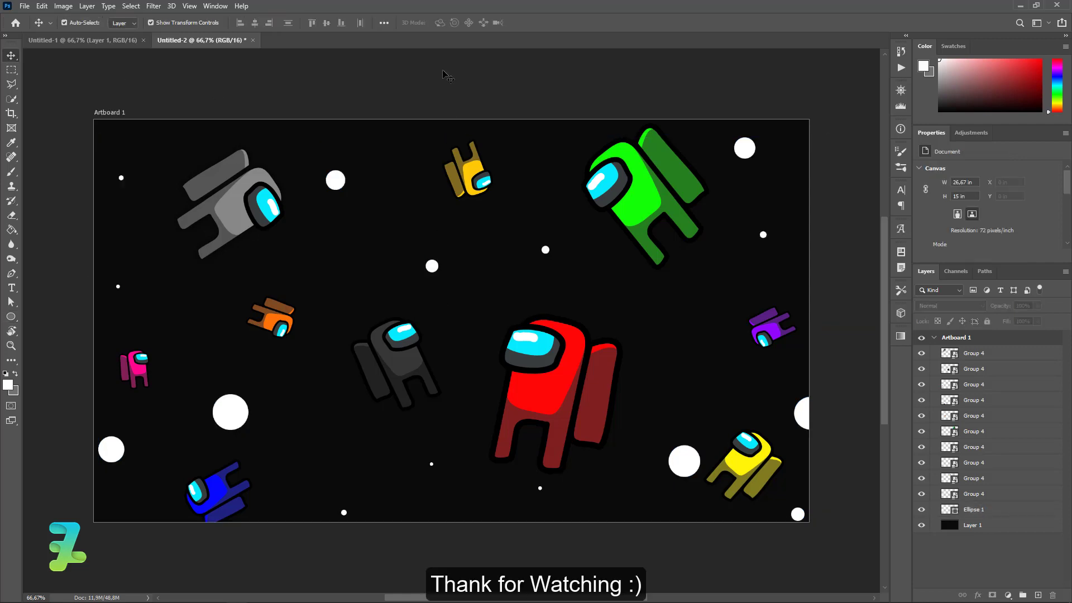